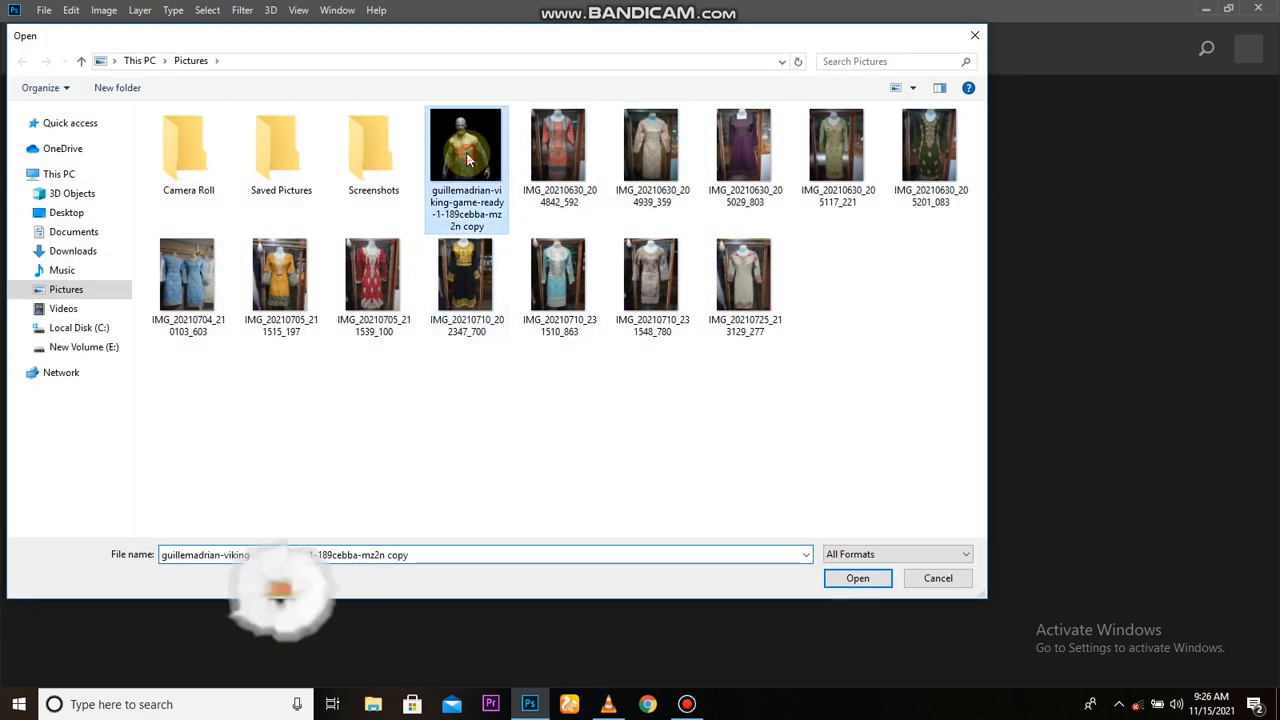
Open the viking character image from the Pictures folder
{"action": "left_click_drag", "start_coordinate": [513, 434], "coordinate": [520, 403]}
{"action": "left_click", "coordinate": [638, 310]}
{"action": "left_click_drag", "start_coordinate": [530, 260], "coordinate": [540, 455]}
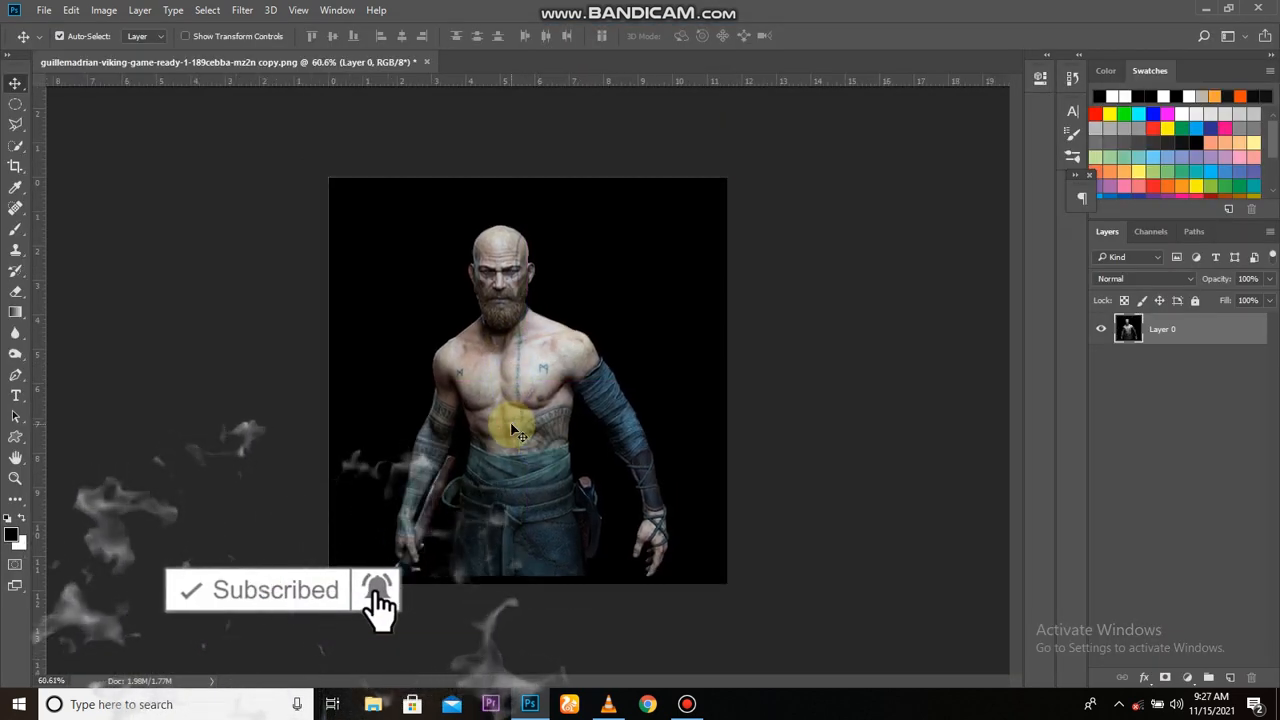
Crop the canvas so it extends past the image's left side and loses a thin strip along the bottom edge
{"action": "key", "text": "ctrl+0"}
{"action": "left_click", "coordinate": [15, 166]}
{"action": "left_click_drag", "start_coordinate": [272, 385], "coordinate": [219, 378]}
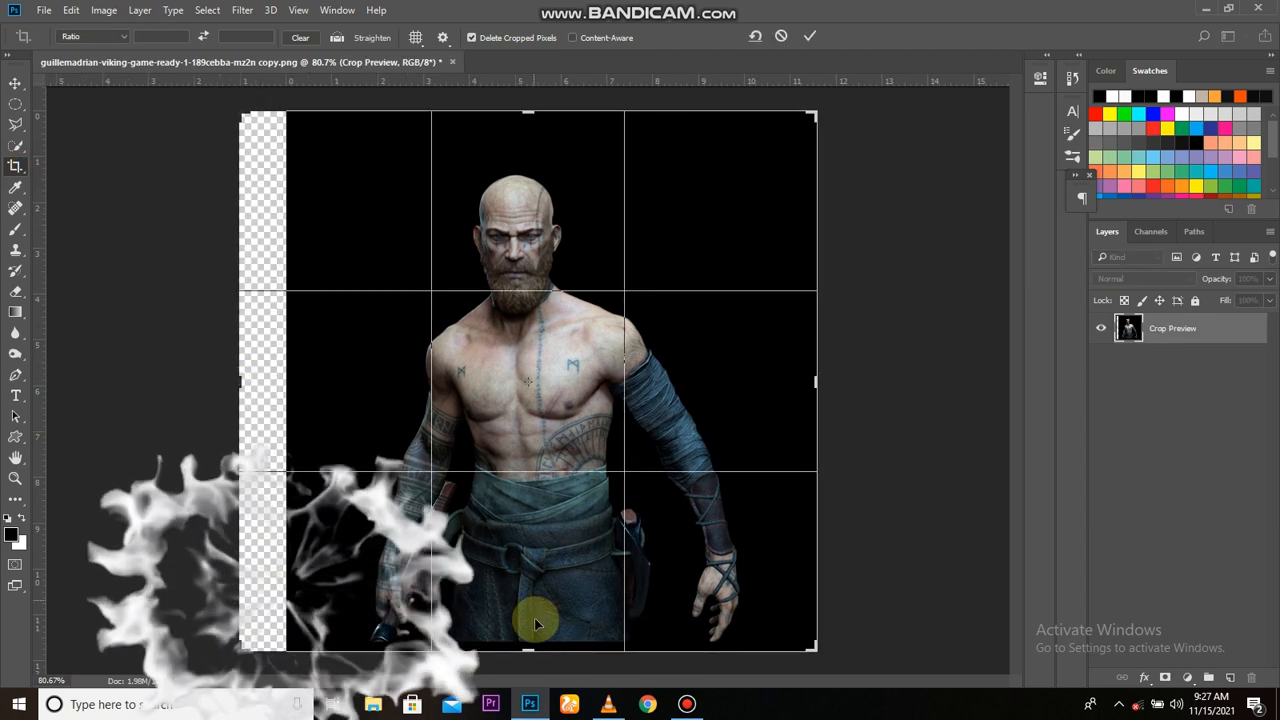
{"action": "left_click_drag", "start_coordinate": [531, 651], "coordinate": [533, 645]}
{"action": "left_click", "coordinate": [809, 37]}
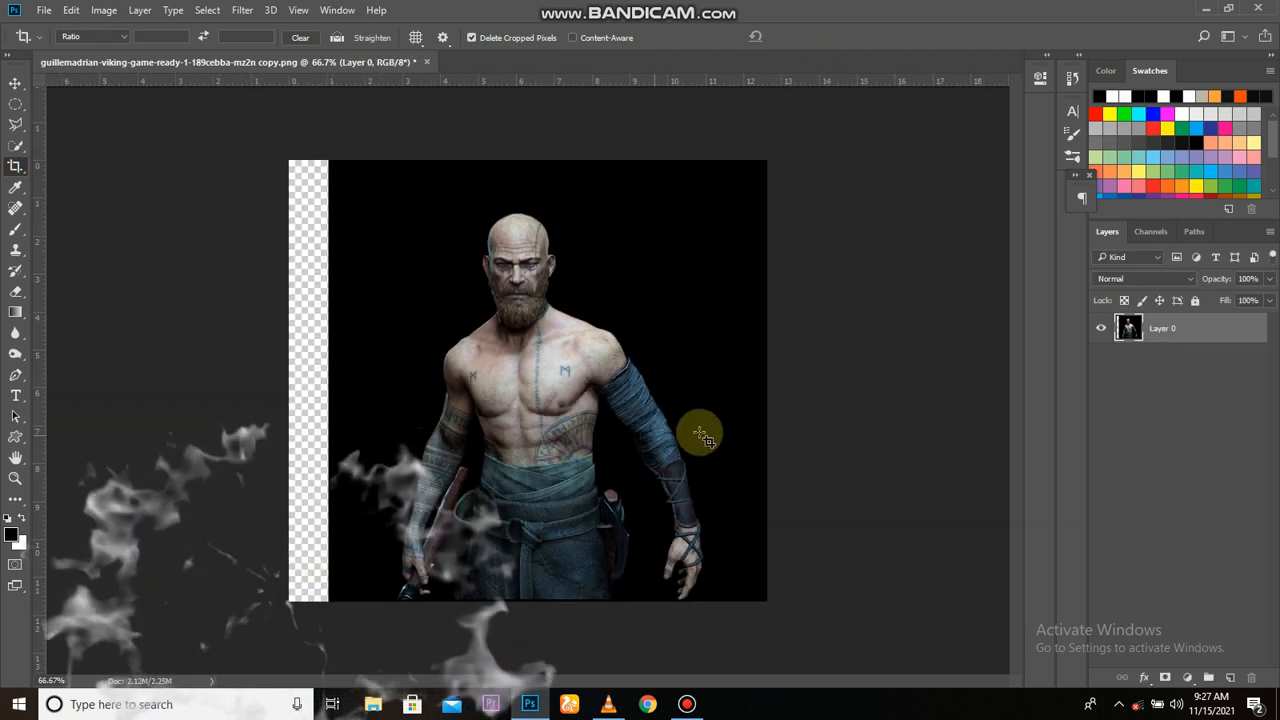
Extend the canvas with the Crop tool above the image and slightly beyond its right side
{"action": "left_click", "coordinate": [766, 391]}
{"action": "left_click_drag", "start_coordinate": [527, 180], "coordinate": [527, 138]}
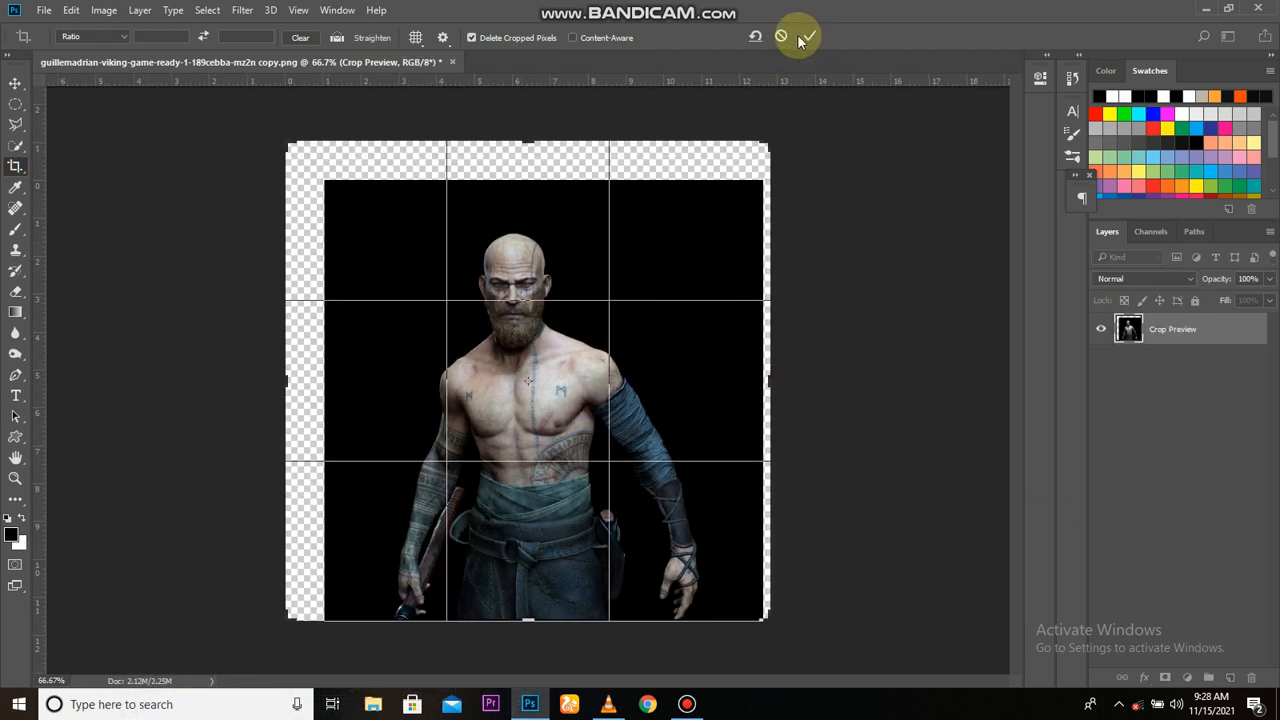
{"action": "left_click", "coordinate": [809, 37]}
{"action": "key", "text": "v"}
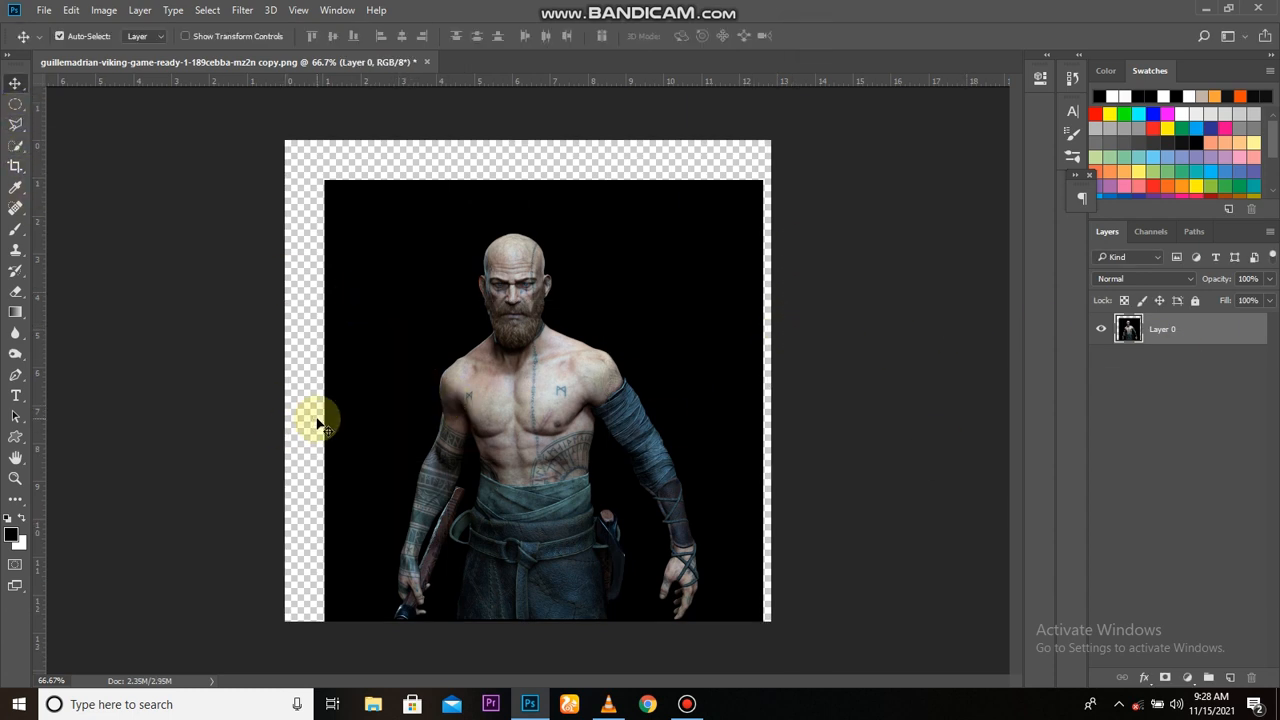
Select the transparent border on the left, top and right with the Polygonal Lasso, overlapping the black background slightly
{"action": "left_click", "coordinate": [15, 124]}
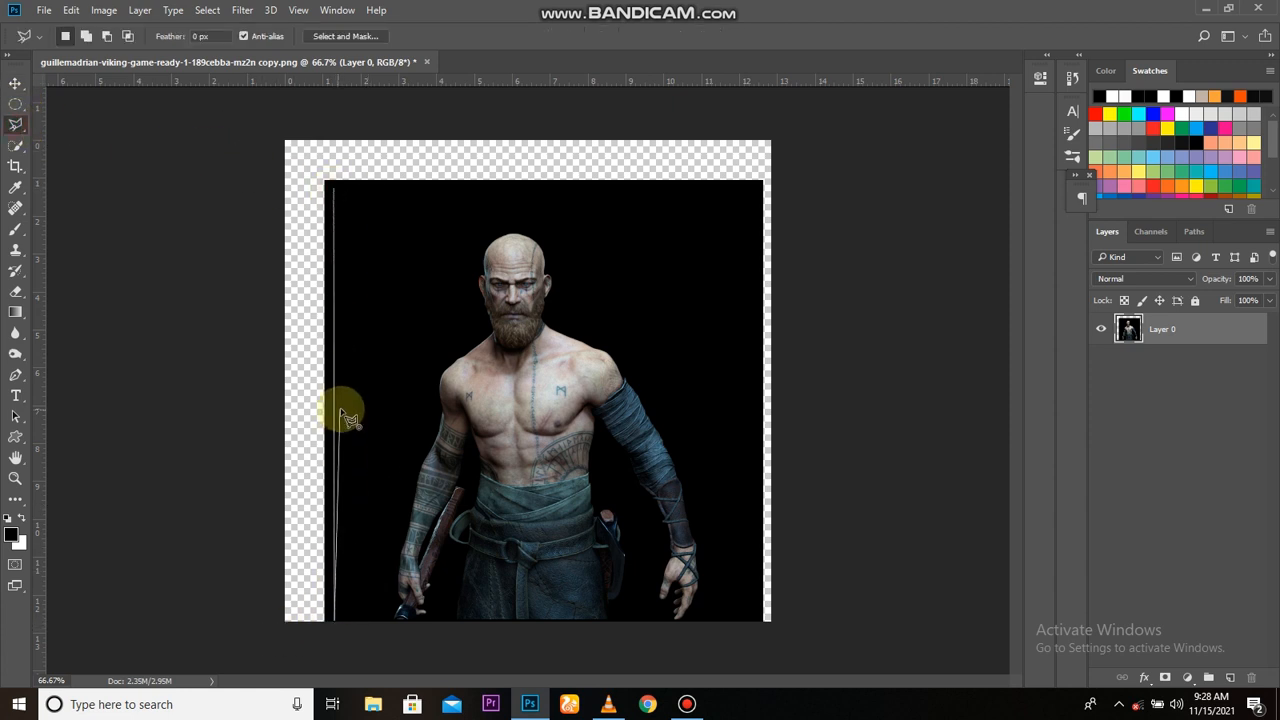
{"action": "left_click", "coordinate": [755, 614]}
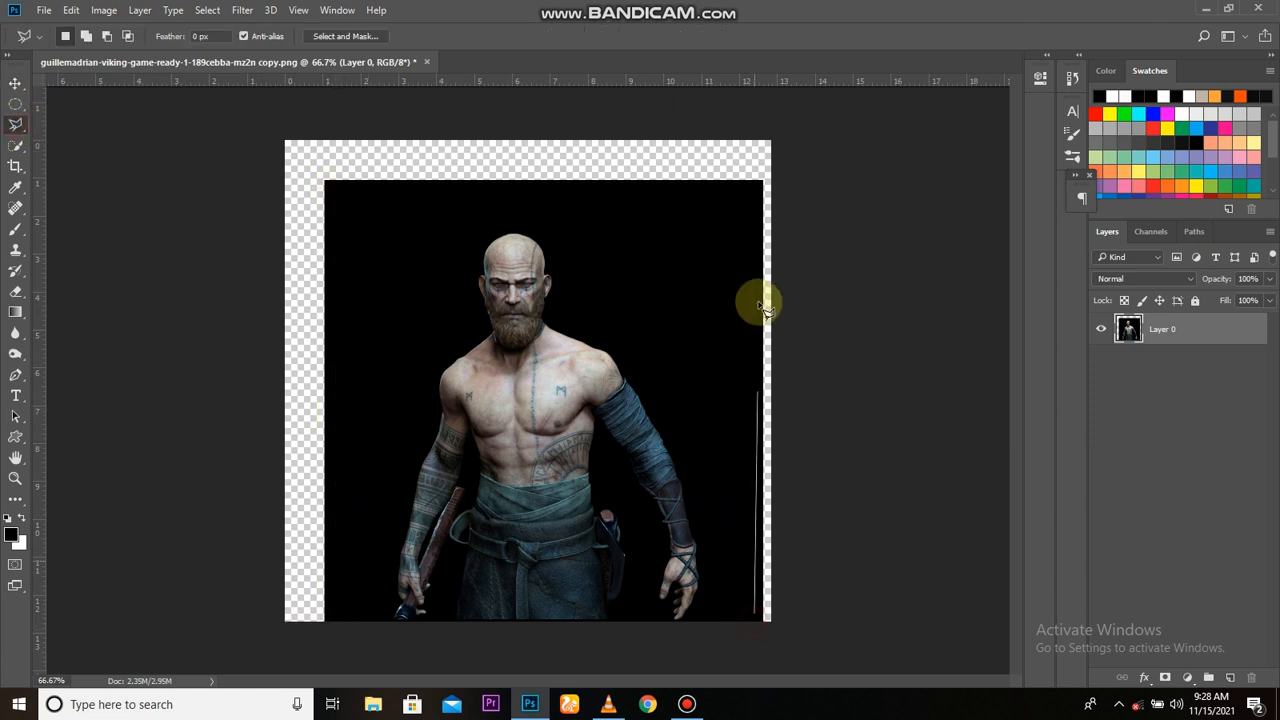
{"action": "left_click", "coordinate": [757, 185]}
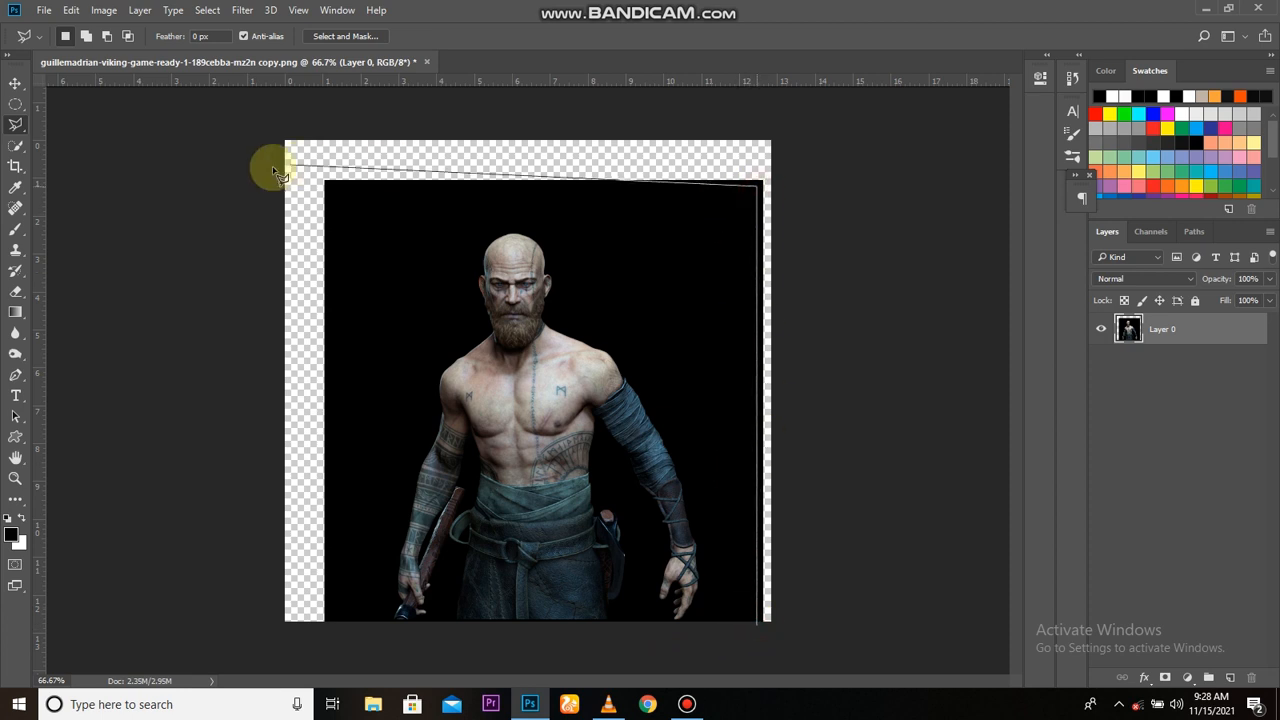
{"action": "left_click", "coordinate": [331, 187]}
{"action": "left_click", "coordinate": [332, 634]}
{"action": "left_click", "coordinate": [270, 630]}
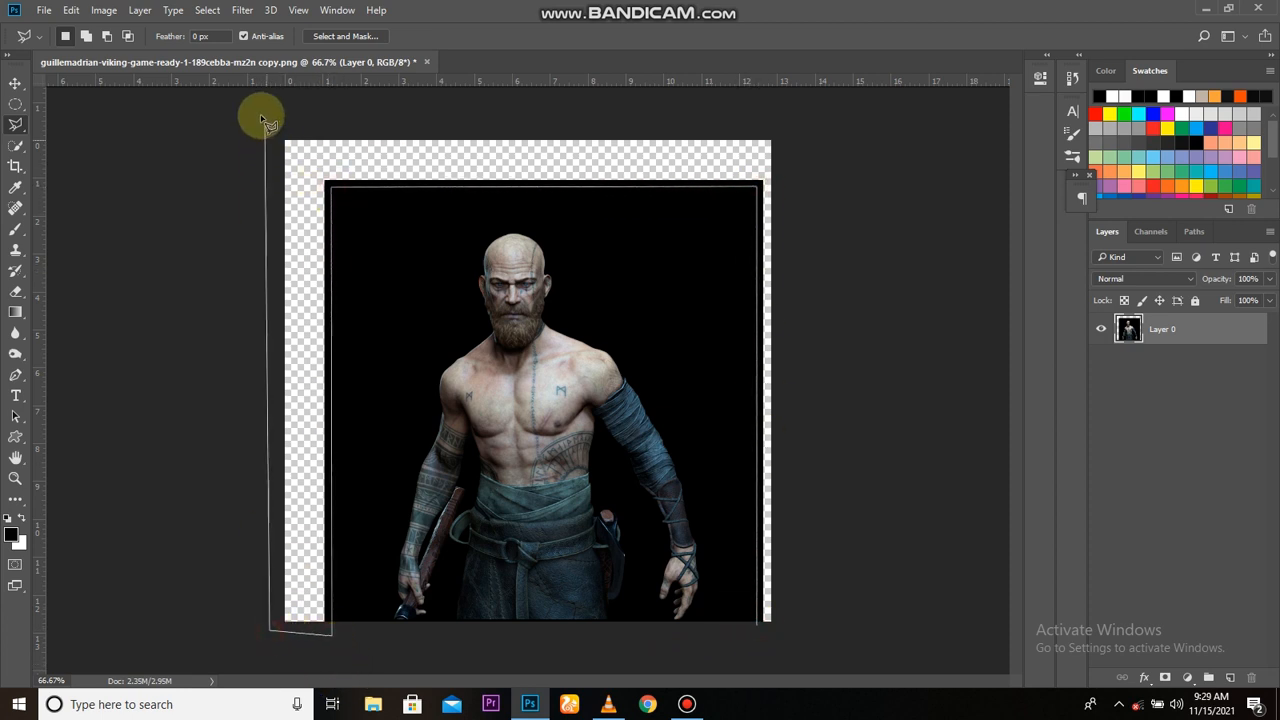
{"action": "left_click", "coordinate": [262, 115]}
{"action": "left_click", "coordinate": [795, 116]}
{"action": "double_click", "coordinate": [782, 632]}
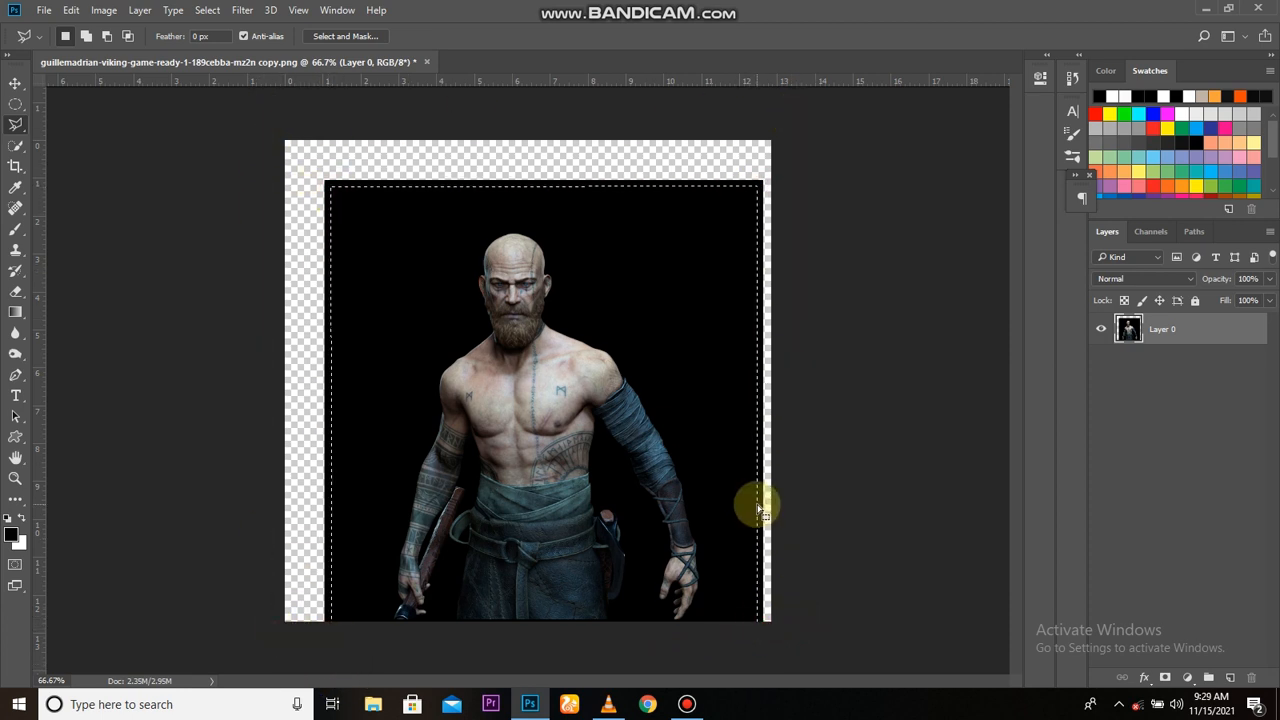
Fill the selected border using Content-Aware contents with Color Adaptation, Normal mode and 100% opacity
{"action": "left_click", "coordinate": [71, 10]}
{"action": "left_click", "coordinate": [145, 254]}
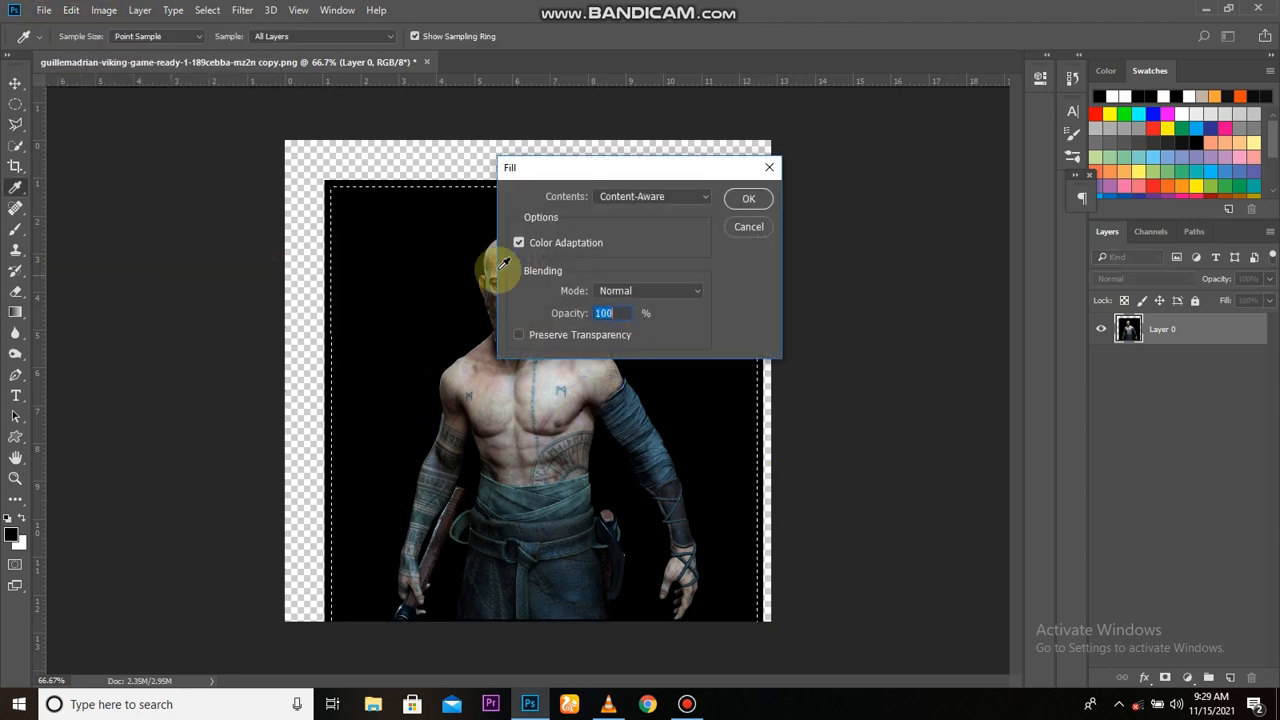
{"action": "left_click", "coordinate": [745, 197]}
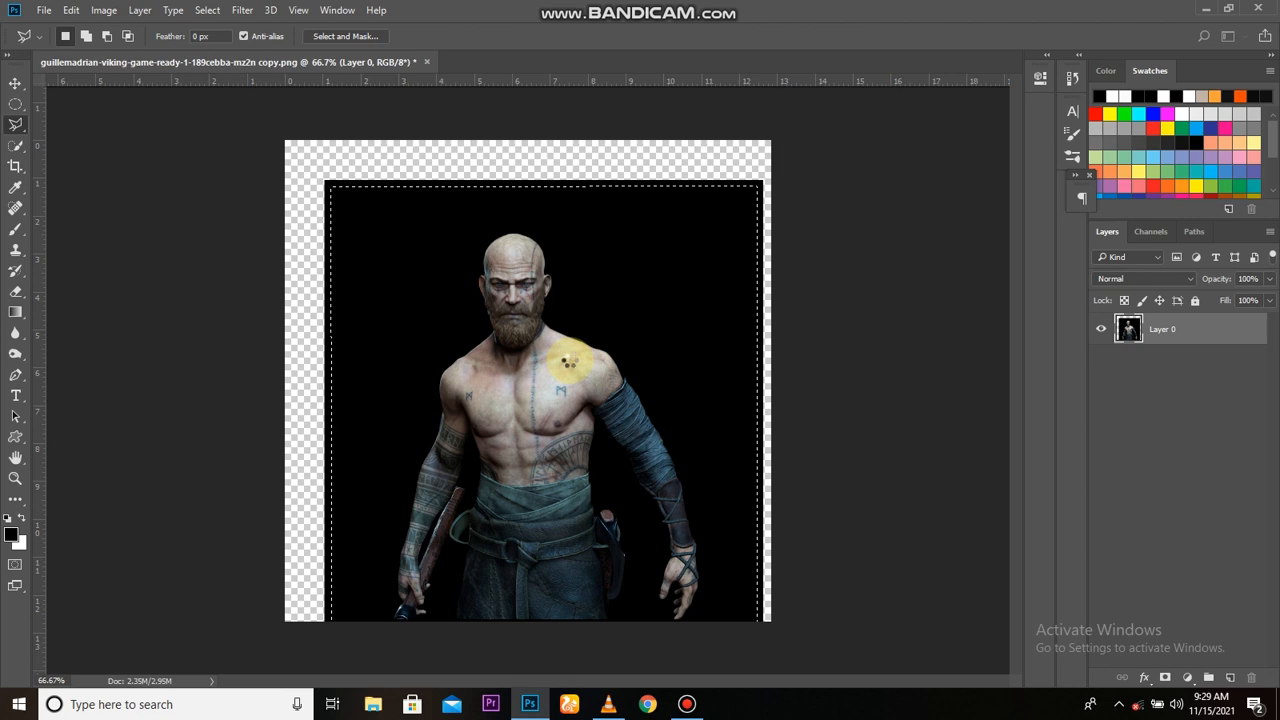
Crop a thin strip off the bottom edge of the filled image
{"action": "key", "text": "c"}
{"action": "double_click", "coordinate": [543, 359]}
{"action": "left_click", "coordinate": [415, 620]}
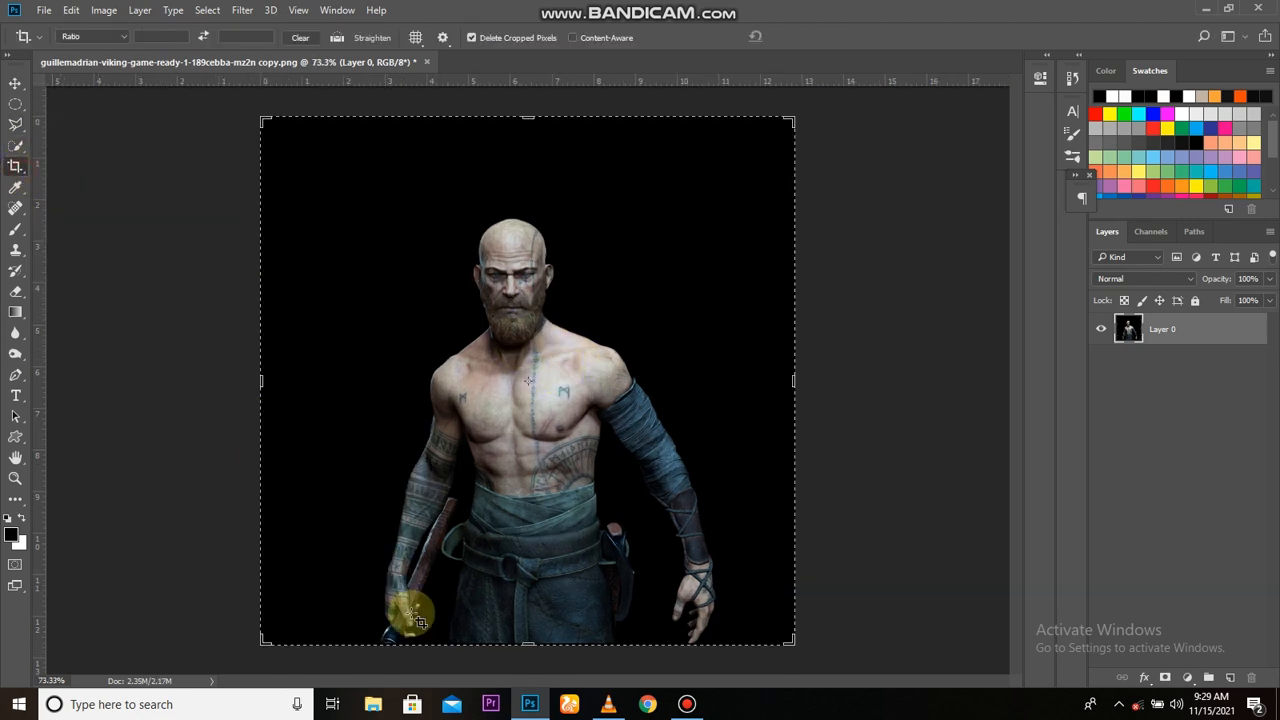
{"action": "left_click_drag", "start_coordinate": [527, 640], "coordinate": [527, 636]}
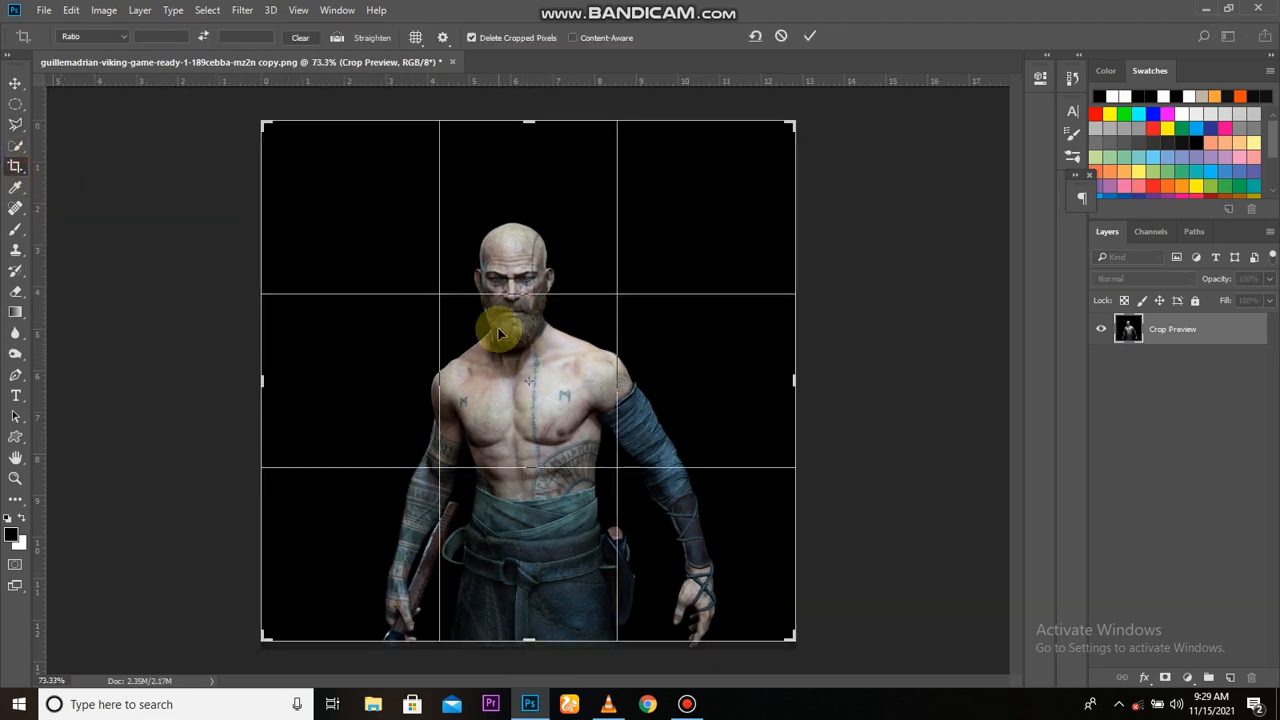
{"action": "left_click", "coordinate": [812, 36]}
{"action": "scroll", "coordinate": [478, 477], "scroll_direction": "down", "scroll_amount": 3}
{"action": "key", "text": "v"}
{"action": "scroll", "coordinate": [585, 400], "scroll_direction": "up", "scroll_amount": 1}
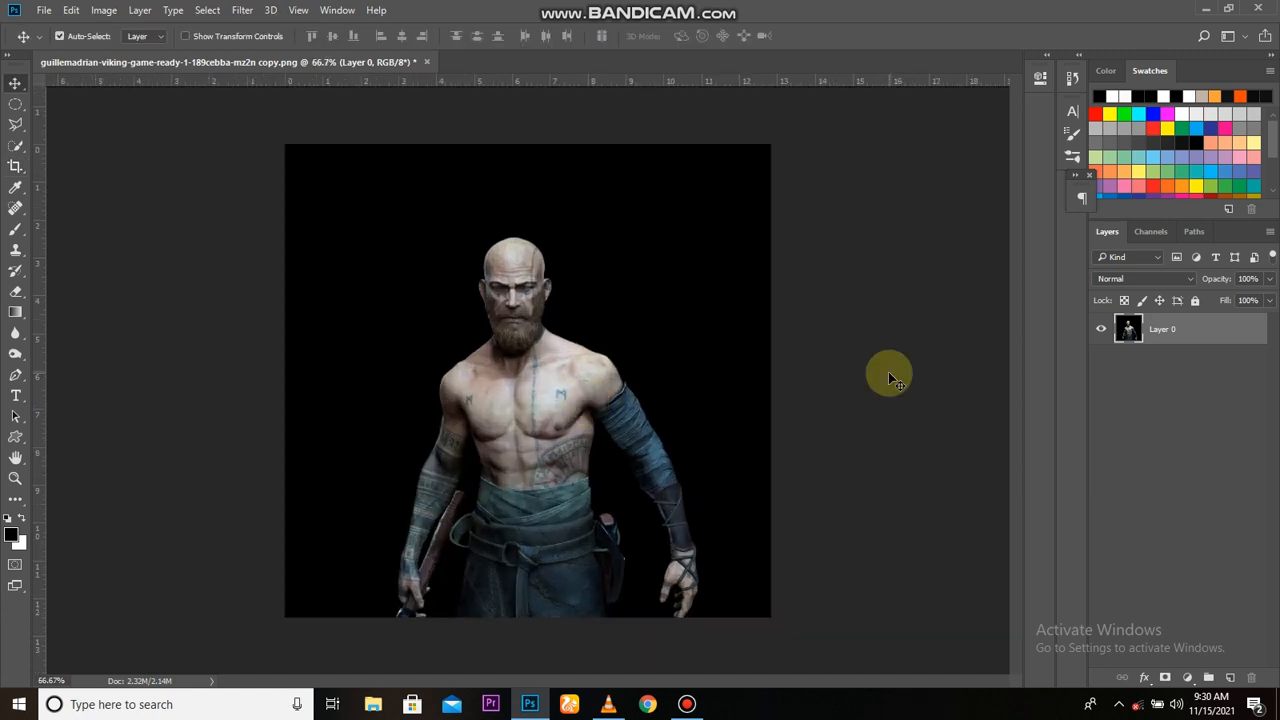
Set up a white brush at 25 px with 100% hardness and try a stroke beside the figure, undoing it
{"action": "left_click", "coordinate": [15, 229]}
{"action": "left_click", "coordinate": [20, 519]}
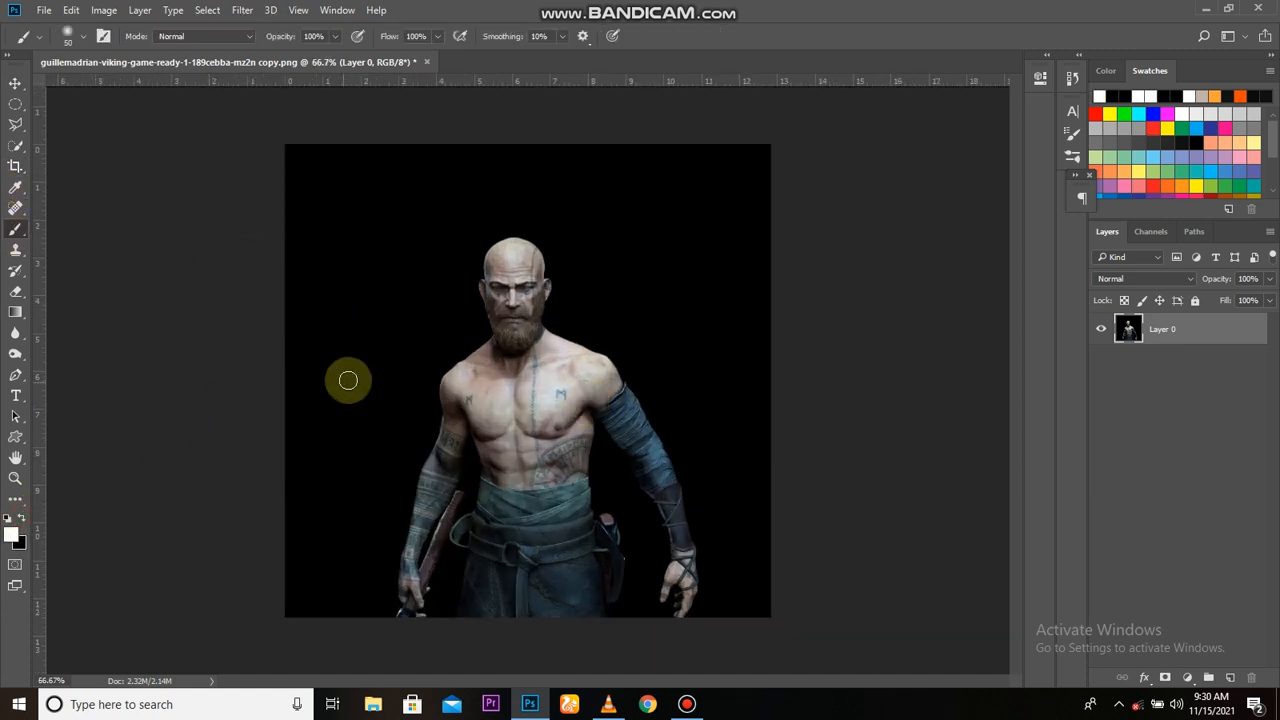
{"action": "left_click", "coordinate": [68, 36]}
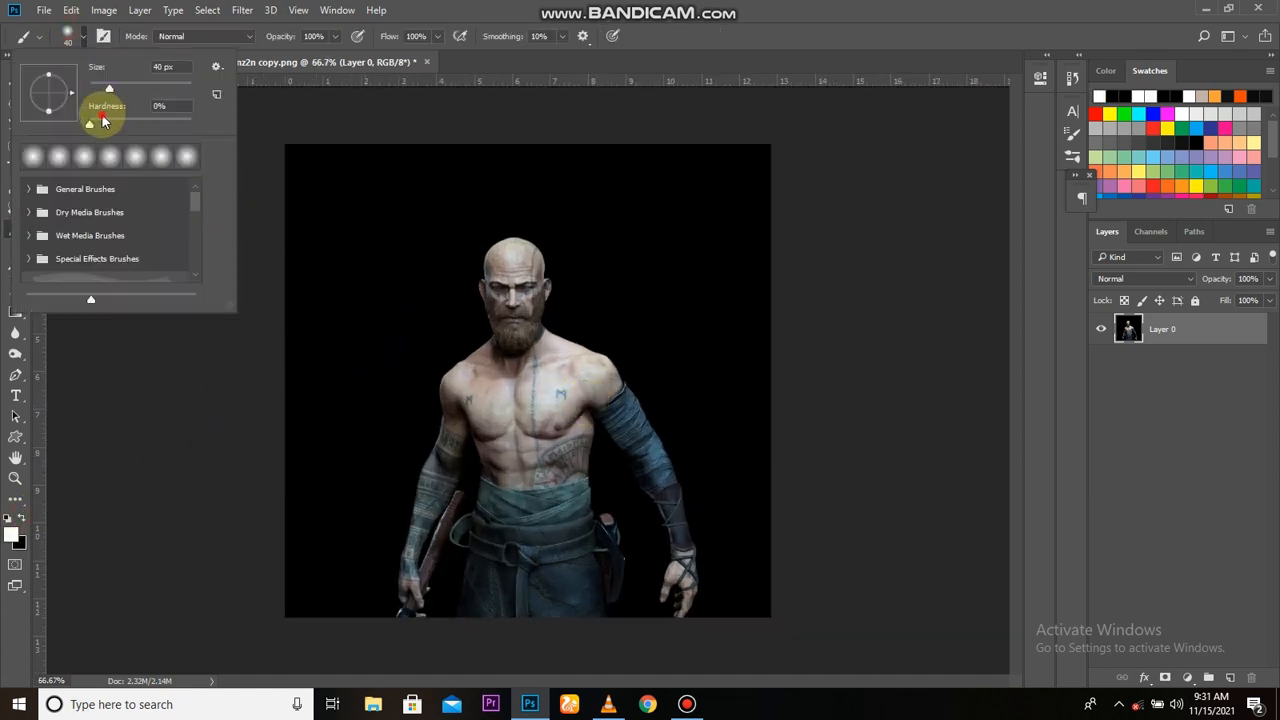
{"action": "left_click", "coordinate": [408, 334]}
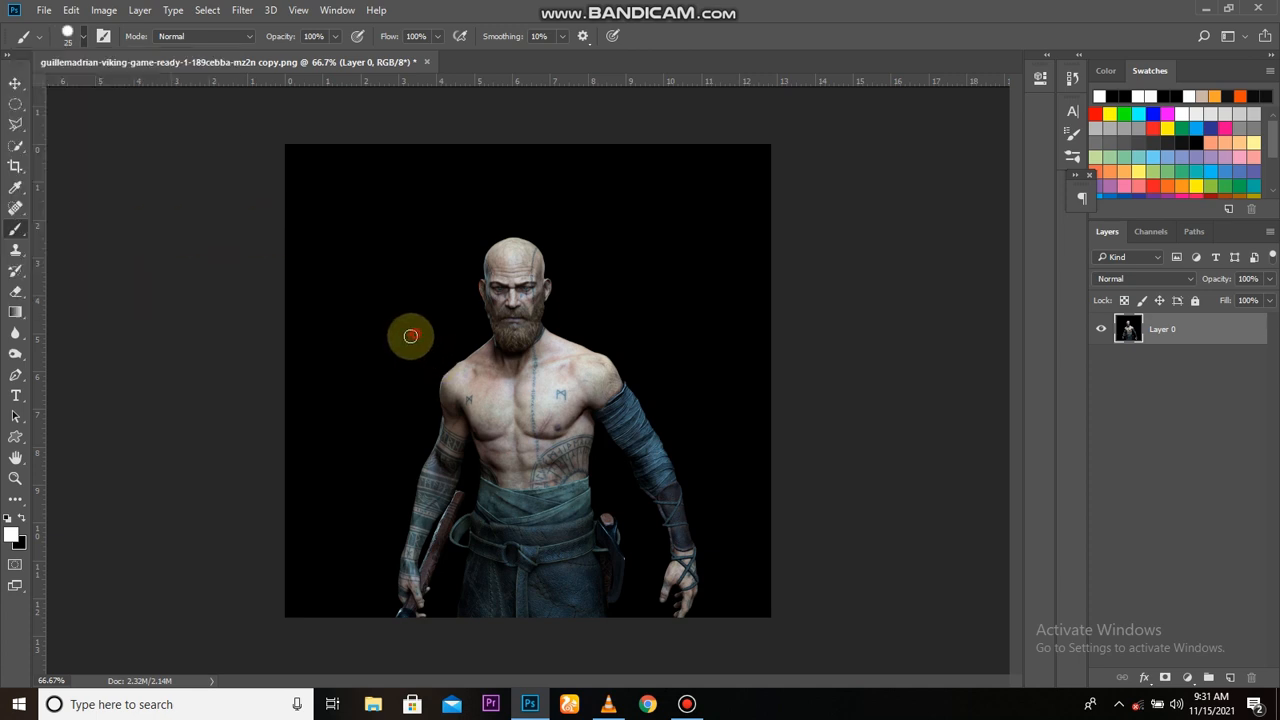
{"action": "left_click_drag", "start_coordinate": [414, 337], "coordinate": [380, 366]}
{"action": "key", "text": "ctrl+z"}
Reduce the brush size to 12 px, testing it with short strokes on the black background
{"action": "left_click", "coordinate": [68, 36]}
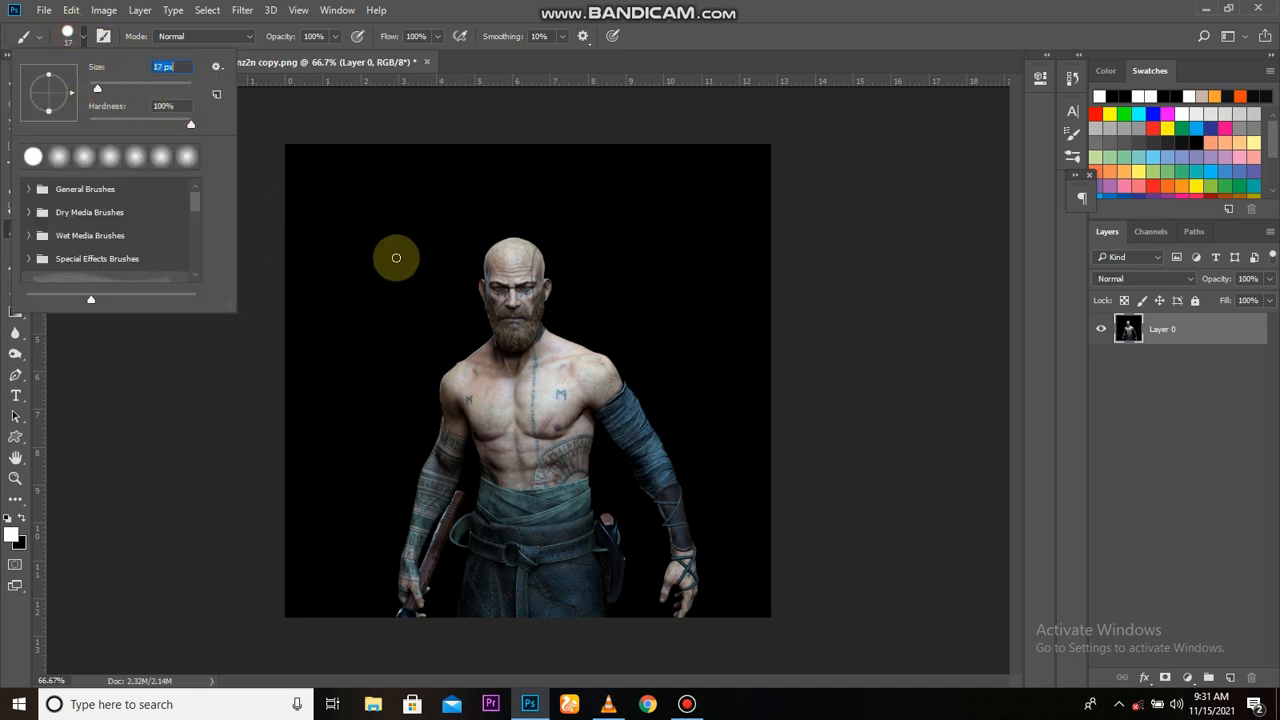
{"action": "left_click", "coordinate": [394, 257]}
{"action": "left_click_drag", "start_coordinate": [394, 258], "coordinate": [381, 276]}
{"action": "key", "text": "ctrl+z"}
{"action": "left_click", "coordinate": [68, 36]}
{"action": "left_click_drag", "start_coordinate": [102, 89], "coordinate": [93, 92]}
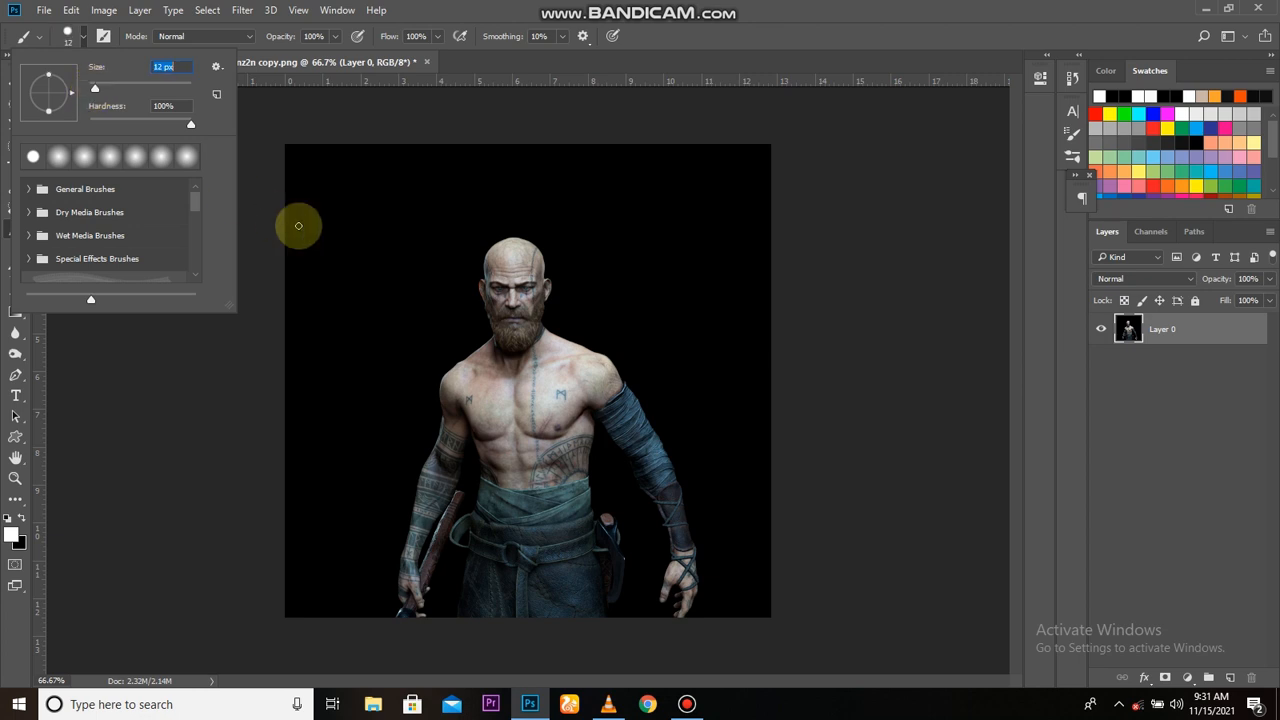
{"action": "left_click", "coordinate": [392, 288]}
{"action": "left_click_drag", "start_coordinate": [392, 288], "coordinate": [383, 322]}
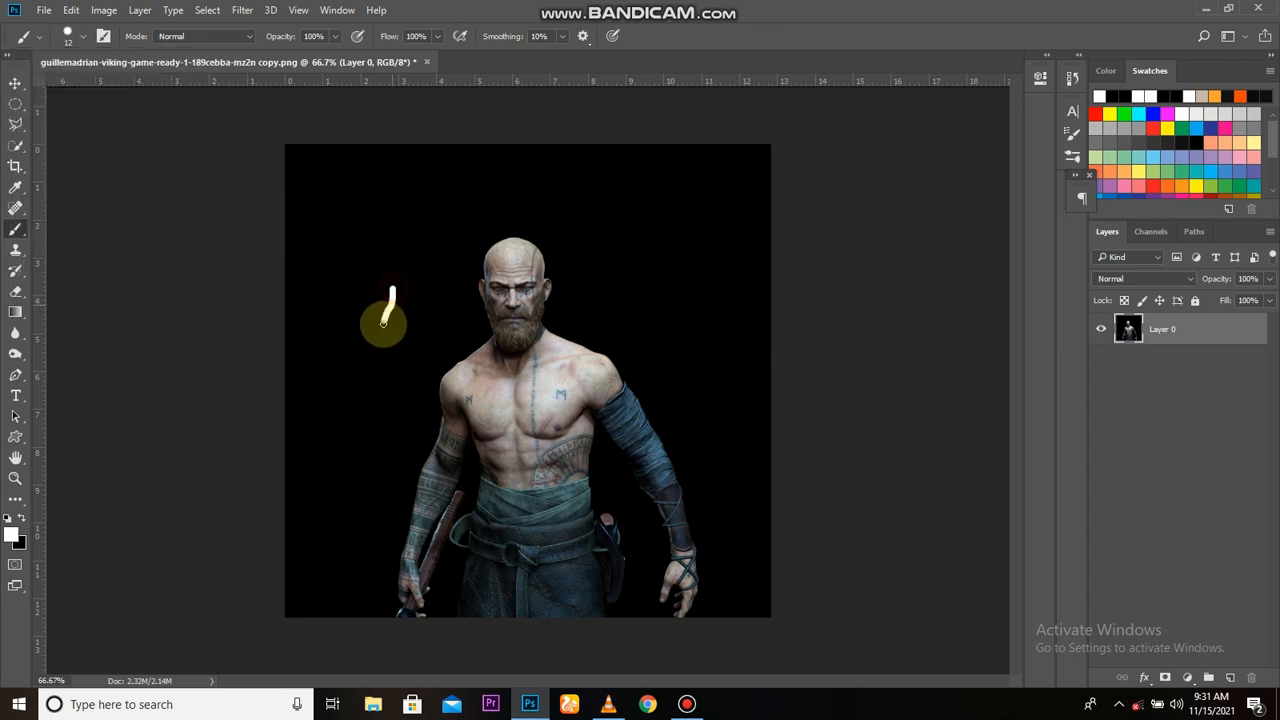
Draw a straight-segment zigzag path with the Pen tool, widening from the image's top edge across the figure to the bottom edge
{"action": "left_click", "coordinate": [15, 375]}
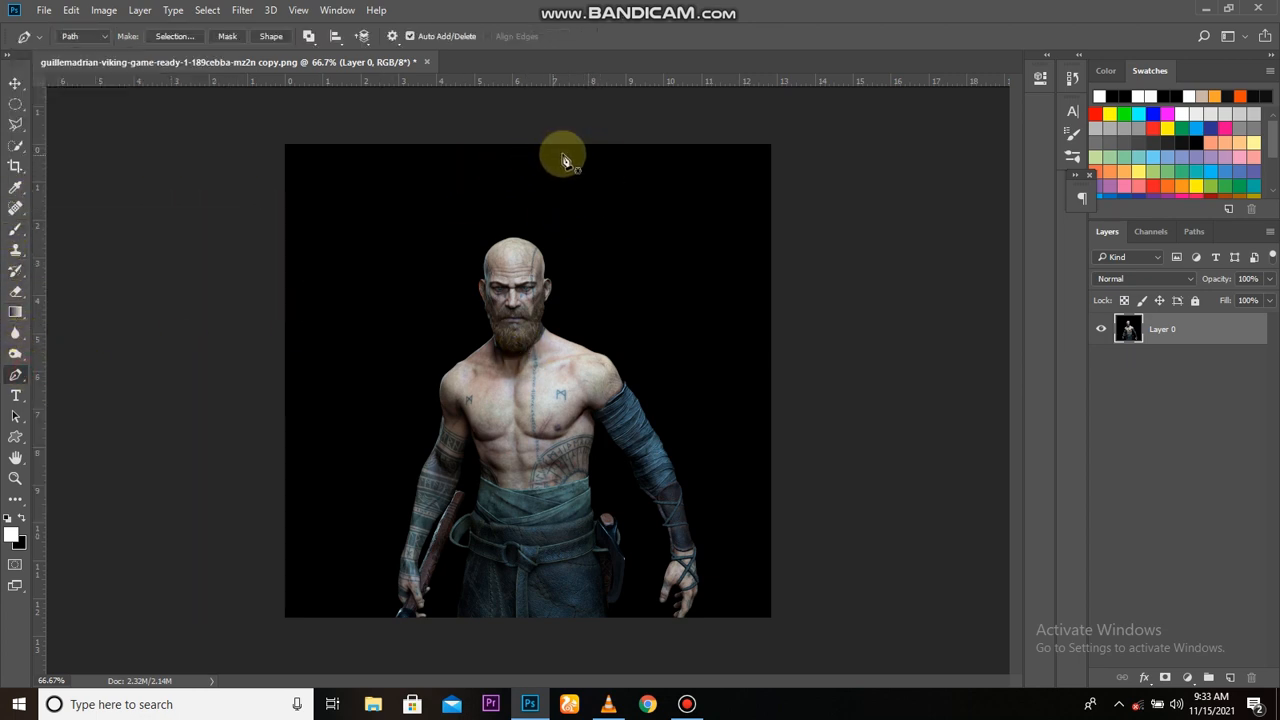
{"action": "left_click", "coordinate": [573, 146]}
{"action": "left_click", "coordinate": [474, 196]}
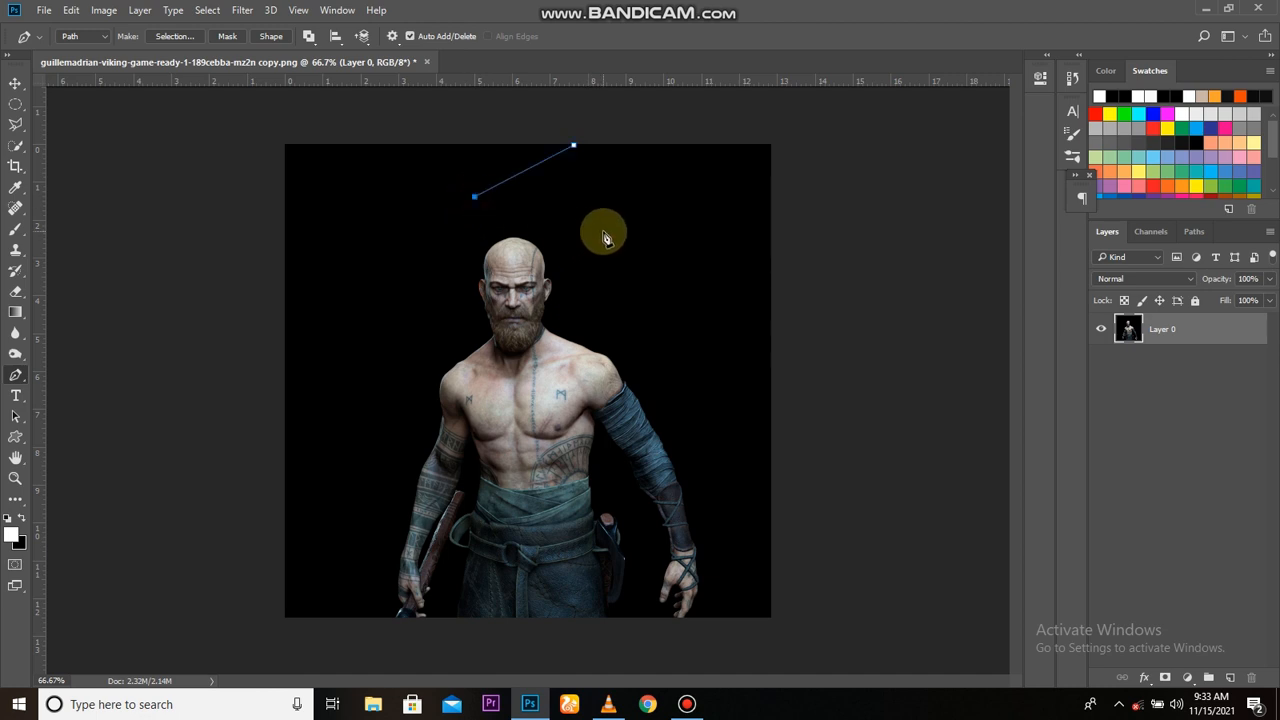
{"action": "left_click", "coordinate": [605, 235]}
{"action": "left_click", "coordinate": [433, 285]}
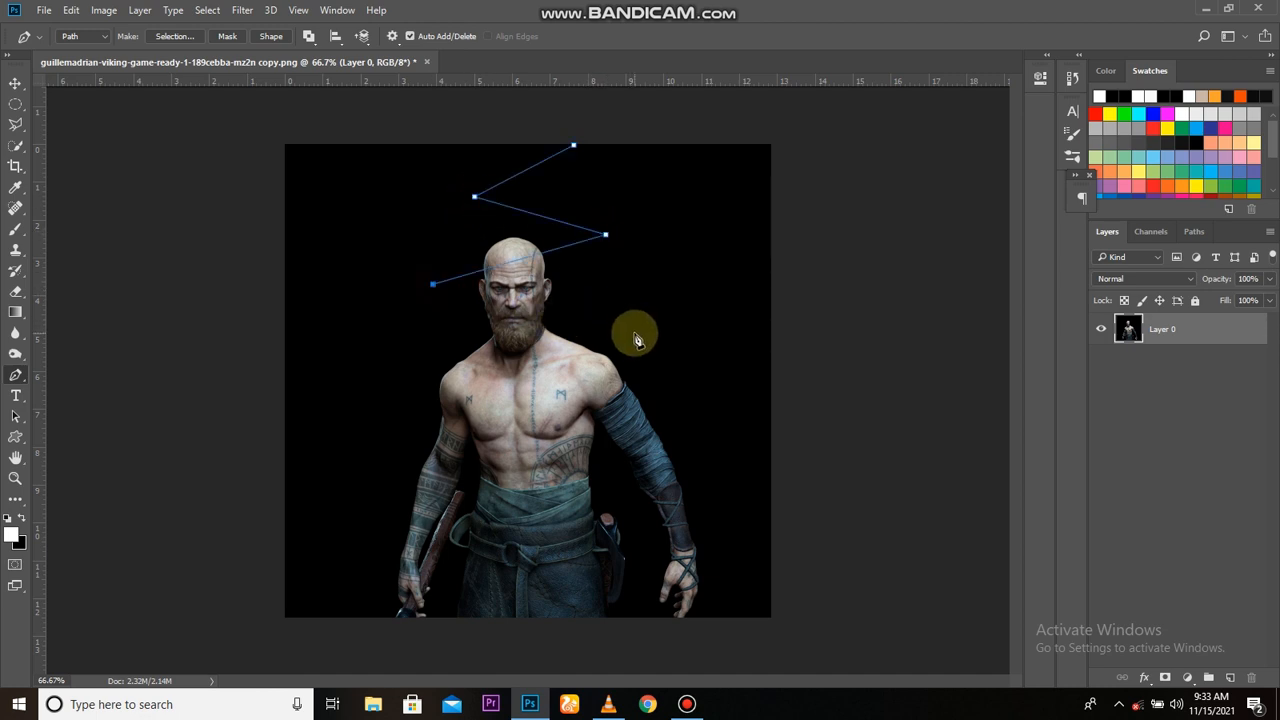
{"action": "left_click", "coordinate": [395, 400]}
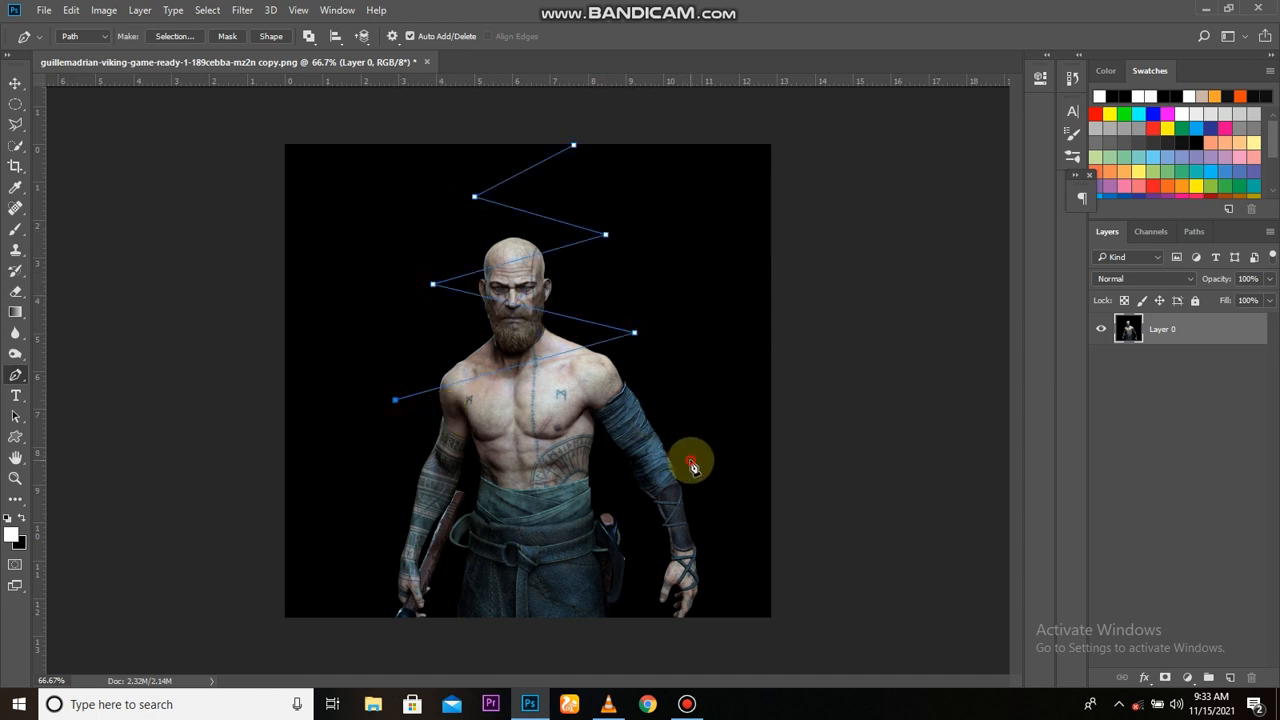
{"action": "left_click", "coordinate": [690, 461]}
{"action": "left_click", "coordinate": [361, 523]}
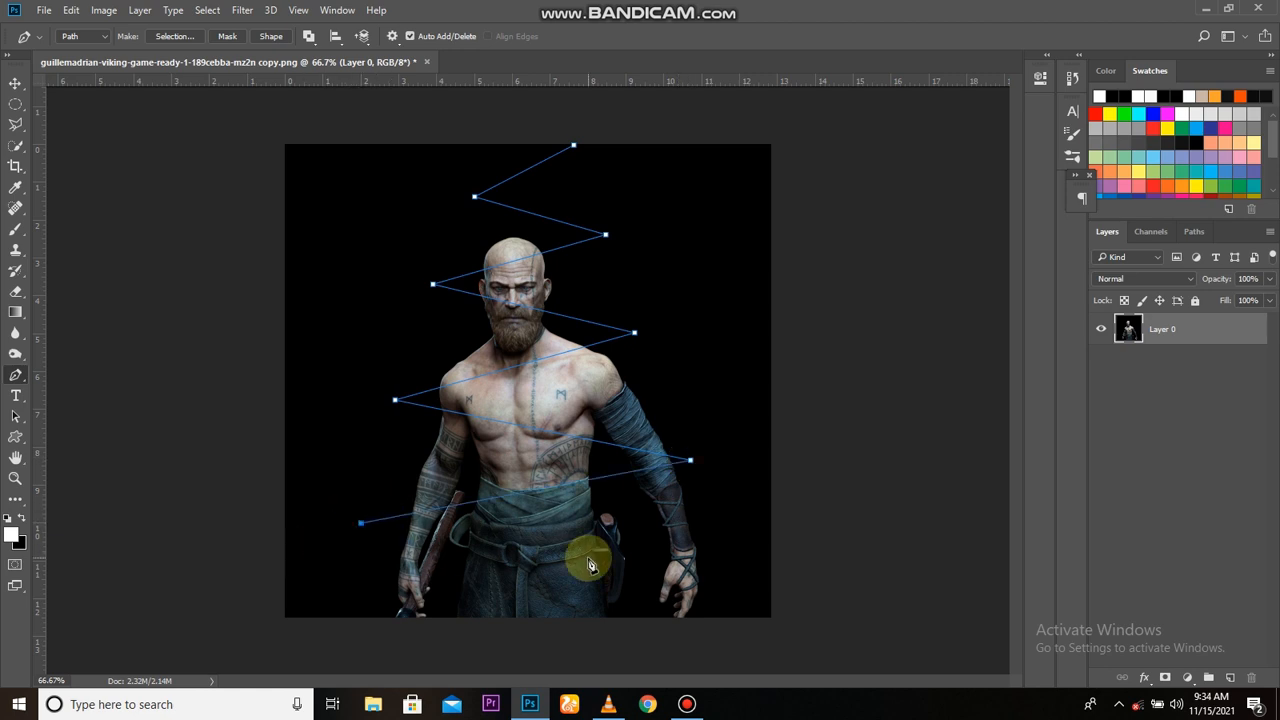
{"action": "left_click", "coordinate": [726, 581]}
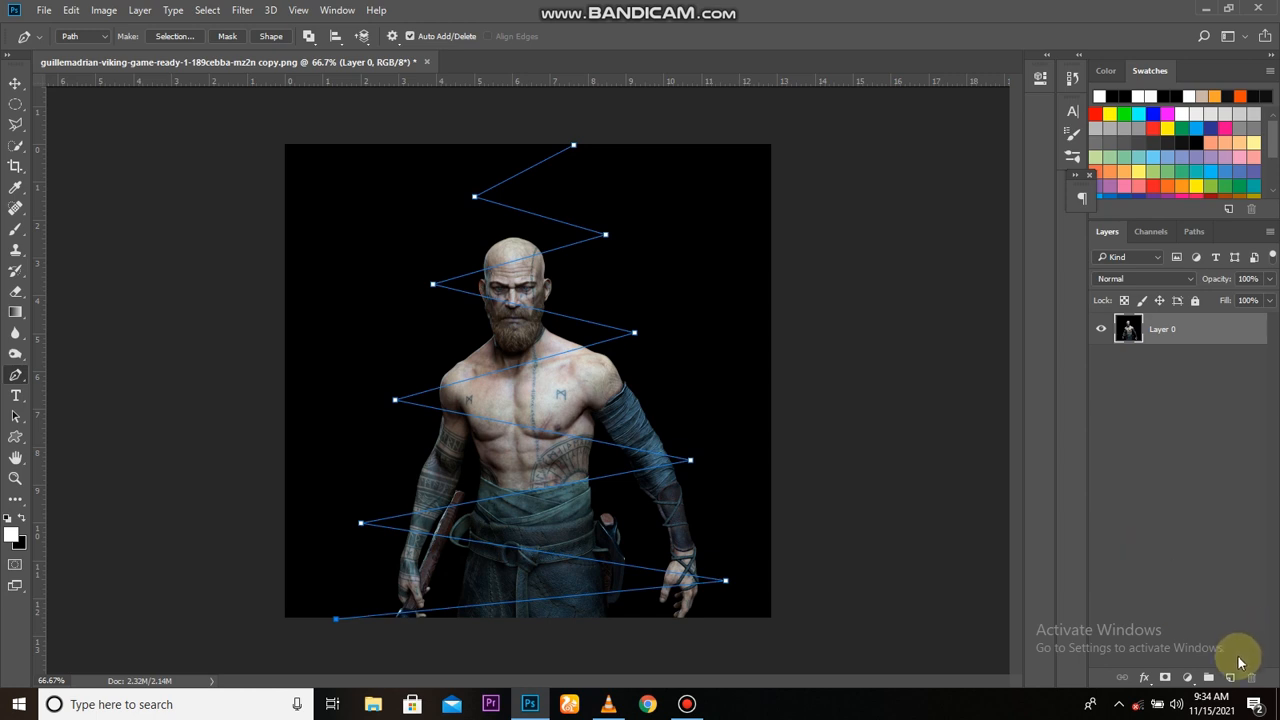
Add a new layer and stroke the zigzag path on it with the Brush
{"action": "right_click", "coordinate": [561, 369]}
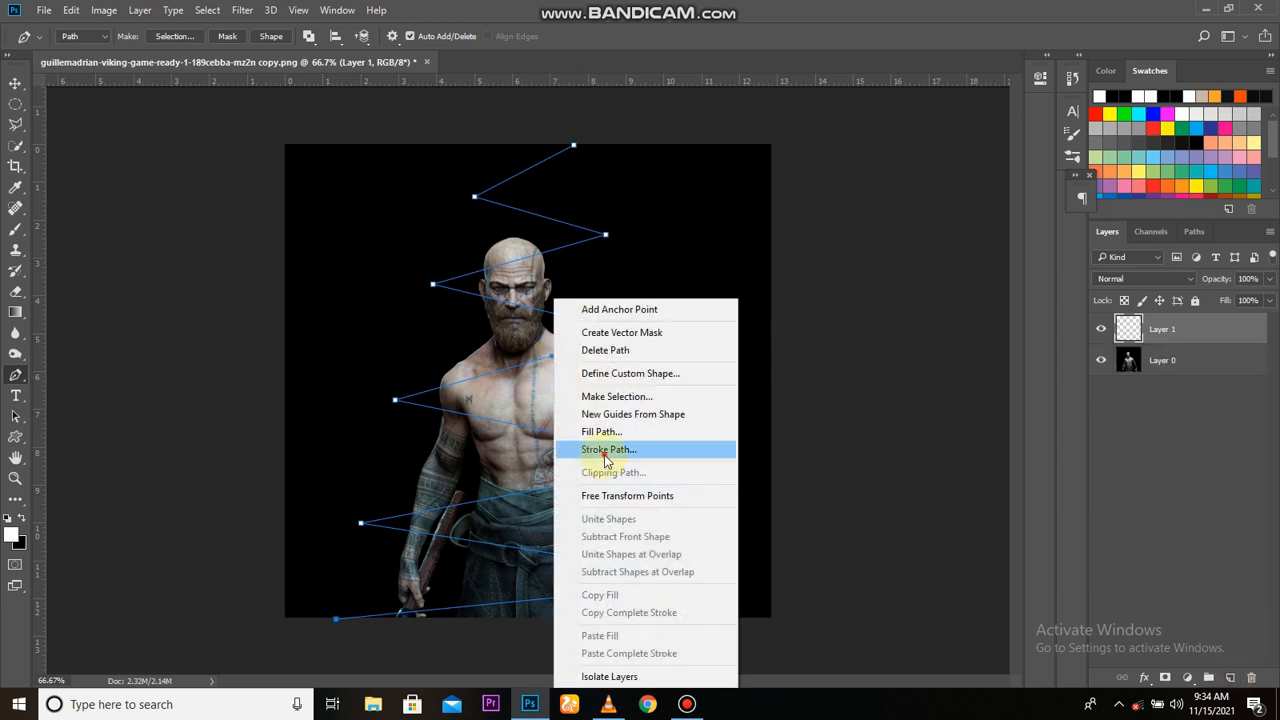
{"action": "left_click", "coordinate": [640, 452]}
{"action": "left_click", "coordinate": [665, 235]}
{"action": "scroll", "coordinate": [610, 370], "scroll_direction": "up", "scroll_amount": 3}
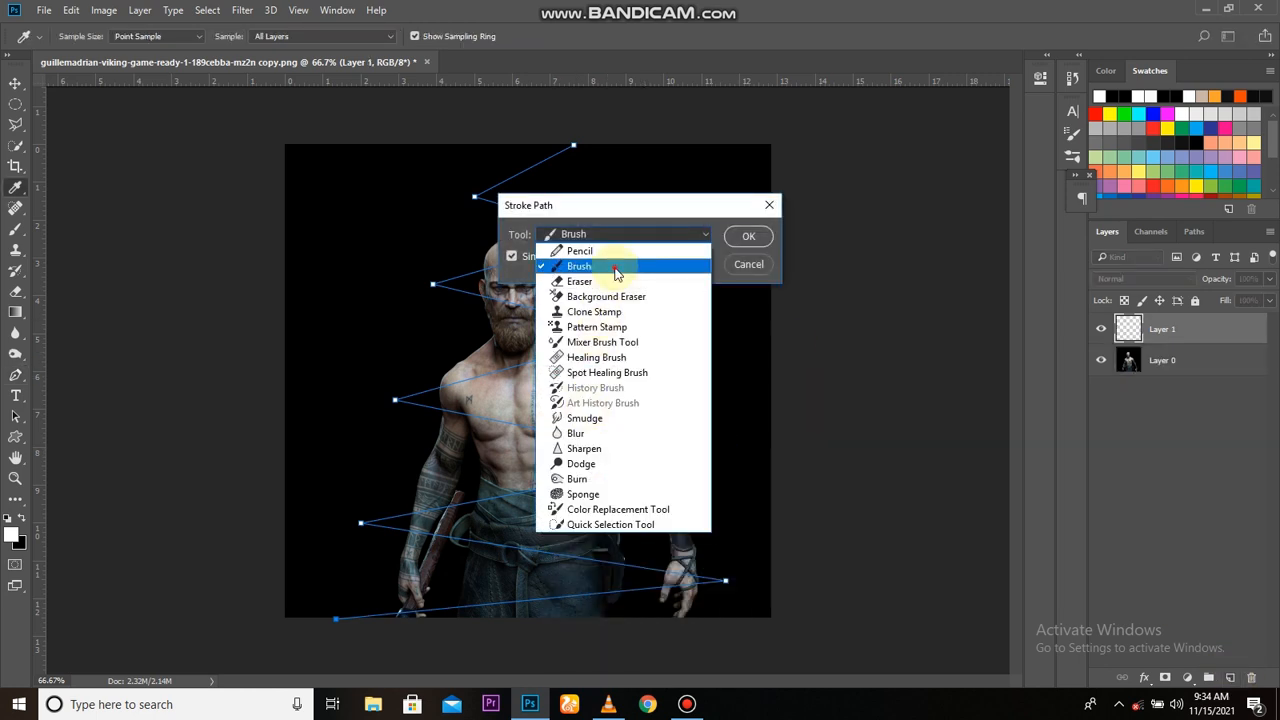
{"action": "left_click", "coordinate": [575, 278]}
{"action": "left_click", "coordinate": [749, 236]}
{"action": "key", "text": "v"}
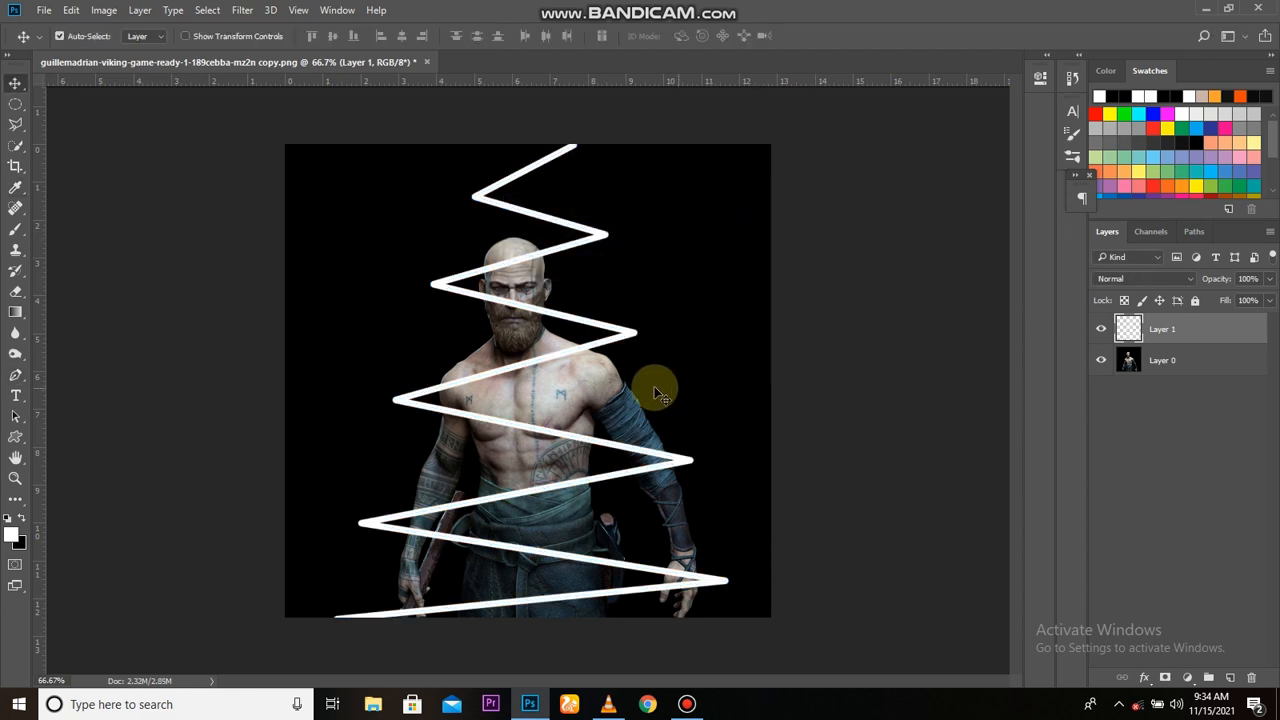
Add a layer mask to the zigzag line's layer and get the brush ready with black
{"action": "scroll", "coordinate": [594, 374], "scroll_direction": "up", "scroll_amount": 1}
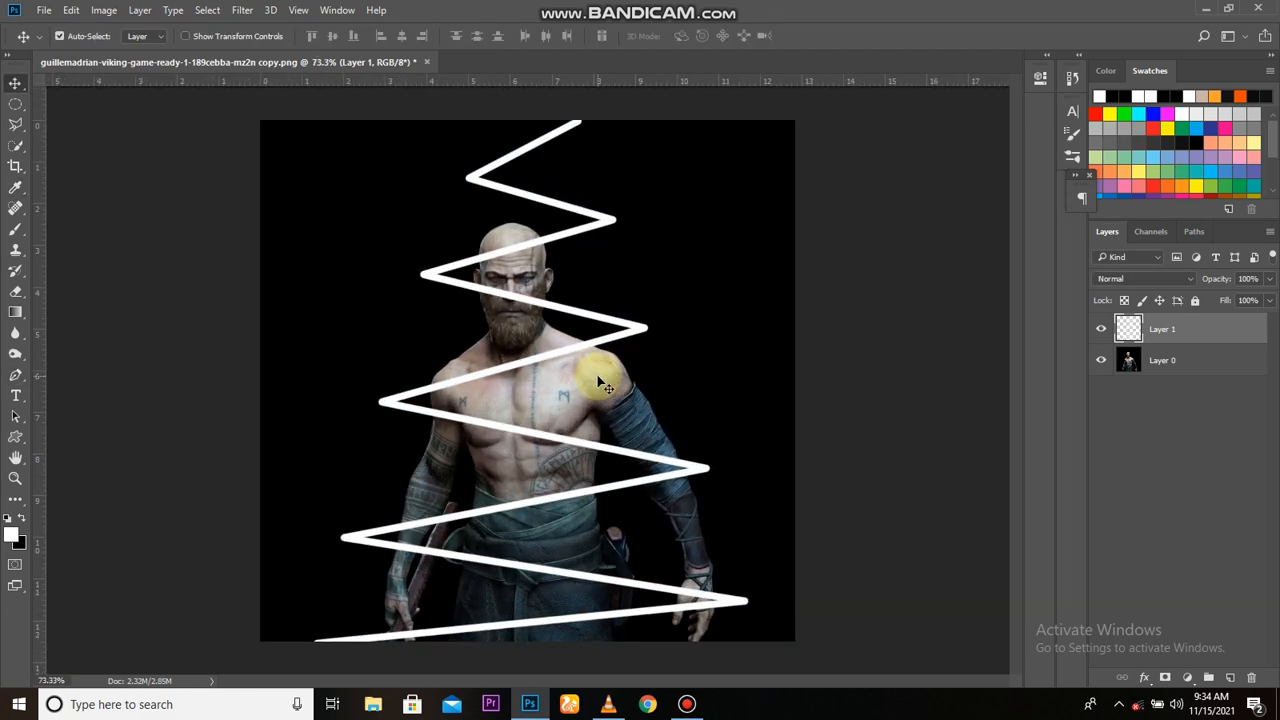
{"action": "left_click", "coordinate": [1163, 679]}
{"action": "left_click", "coordinate": [686, 704]}
{"action": "left_click", "coordinate": [686, 704]}
{"action": "key", "text": "b"}
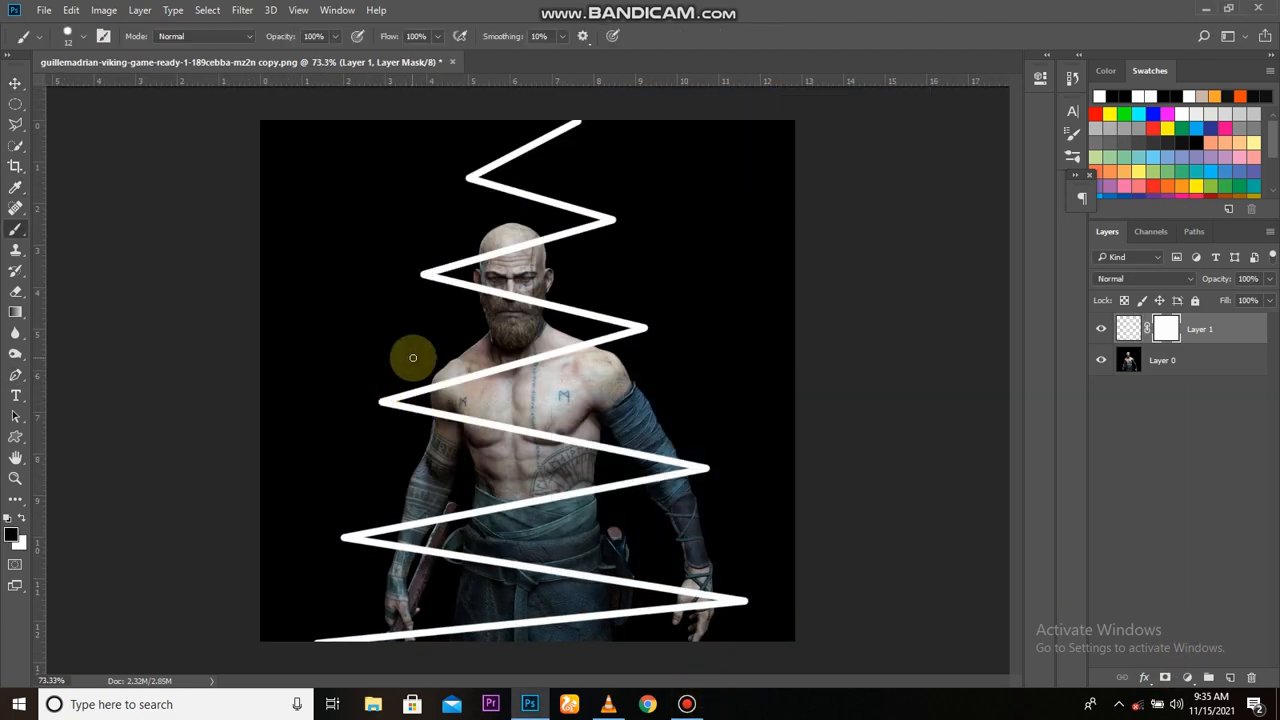
Paint black on the mask to trim the zigzag line at its upper and lower ends
{"action": "scroll", "coordinate": [525, 270], "scroll_direction": "up", "scroll_amount": 4}
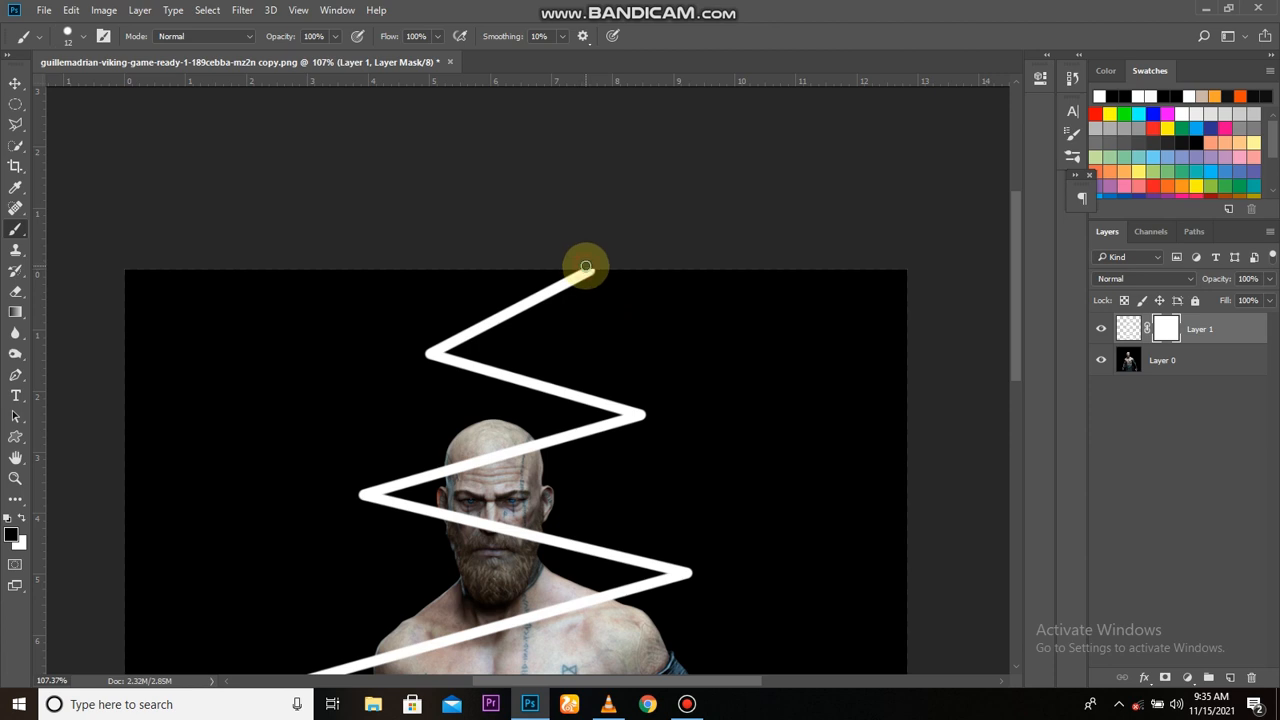
{"action": "left_click_drag", "start_coordinate": [705, 420], "coordinate": [726, 320]}
{"action": "scroll", "coordinate": [726, 320], "scroll_direction": "down", "scroll_amount": 7}
{"action": "scroll", "coordinate": [648, 390], "scroll_direction": "up", "scroll_amount": 6}
{"action": "left_click_drag", "start_coordinate": [663, 432], "coordinate": [724, 104]}
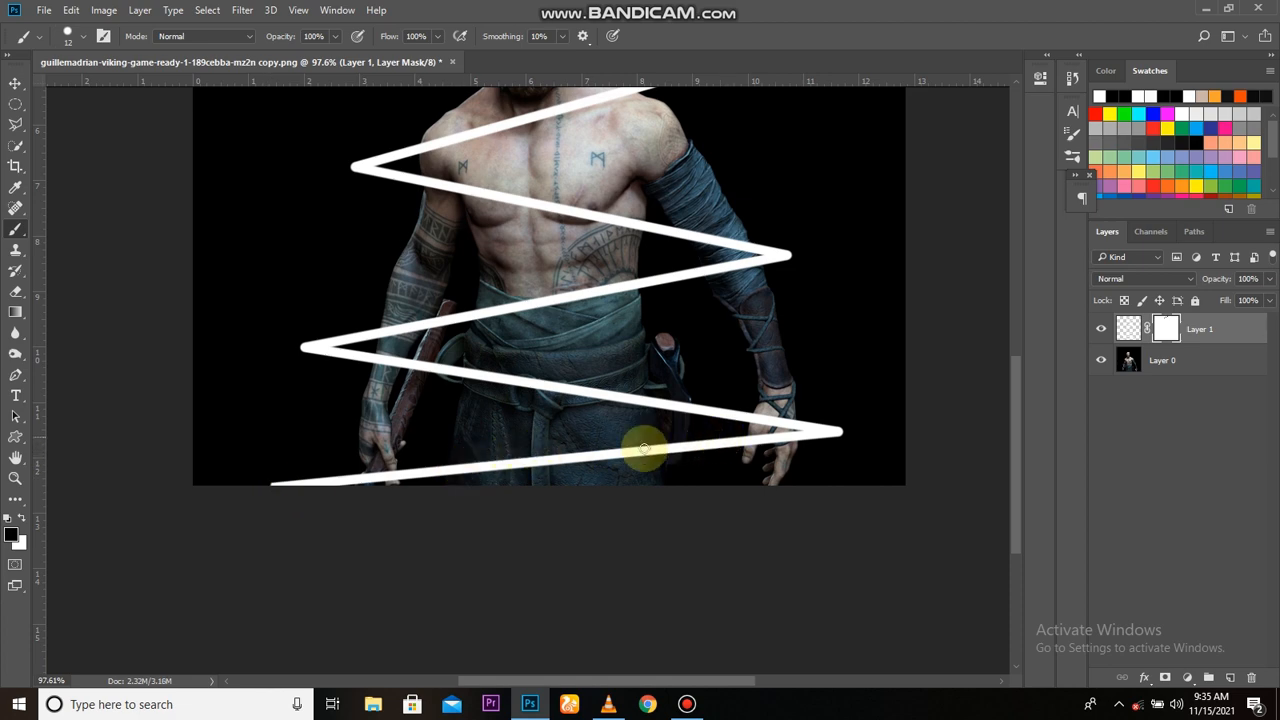
{"action": "scroll", "coordinate": [543, 171], "scroll_direction": "down", "scroll_amount": 2}
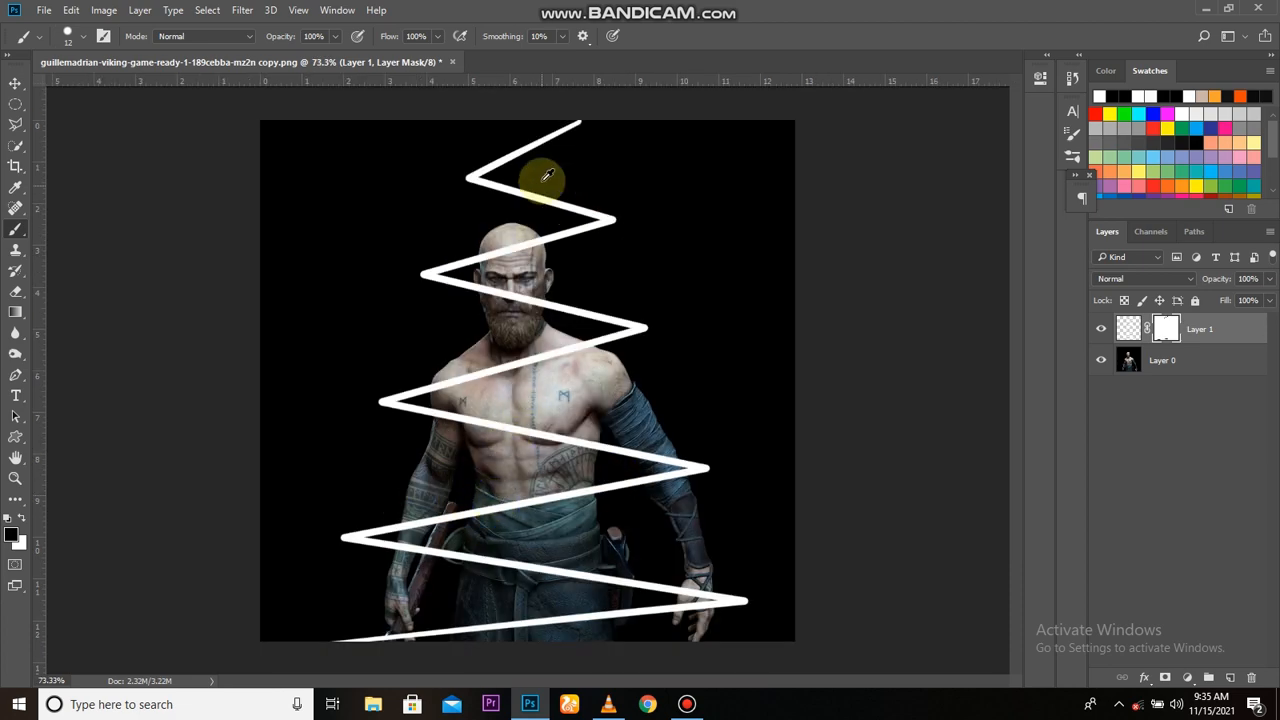
Paint black on the layer mask to hide the zigzag segment crossing the viking's face below the eyes
{"action": "scroll", "coordinate": [420, 314], "scroll_direction": "up", "scroll_amount": 4}
{"action": "scroll", "coordinate": [610, 300], "scroll_direction": "down", "scroll_amount": 3}
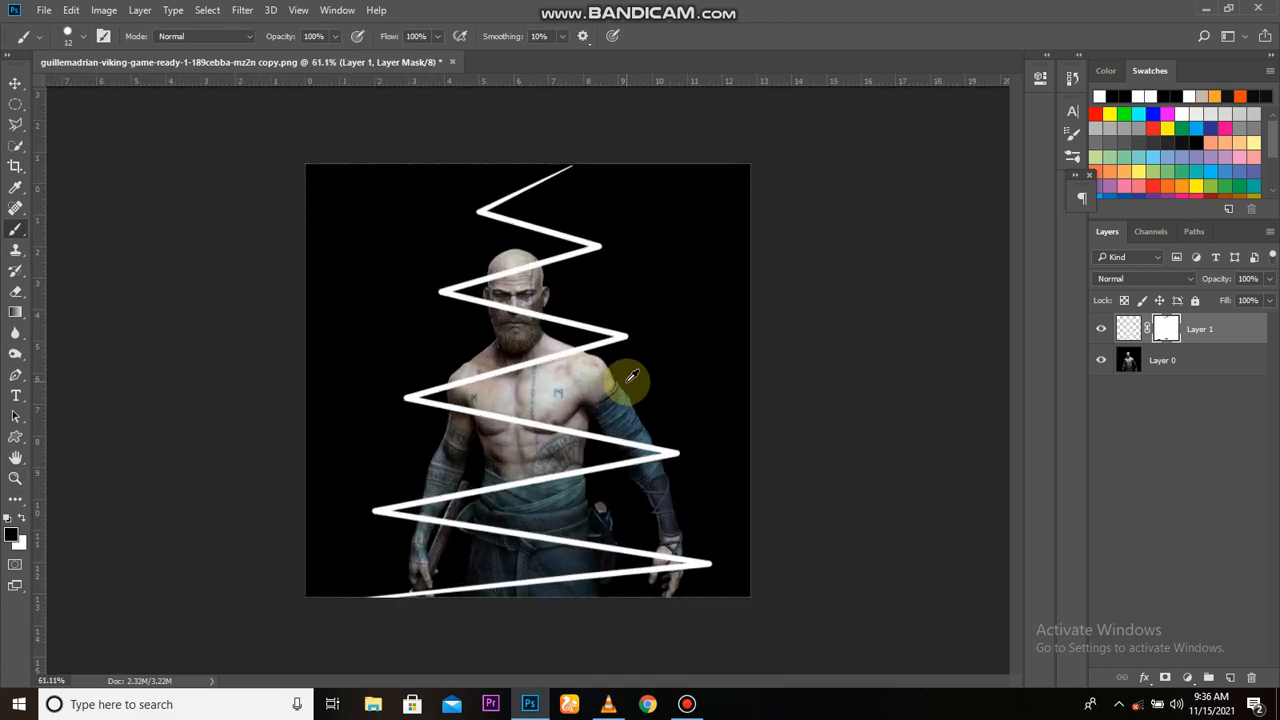
{"action": "scroll", "coordinate": [434, 234], "scroll_direction": "up", "scroll_amount": 2}
{"action": "scroll", "coordinate": [457, 329], "scroll_direction": "up", "scroll_amount": 2}
{"action": "scroll", "coordinate": [478, 372], "scroll_direction": "up", "scroll_amount": 3}
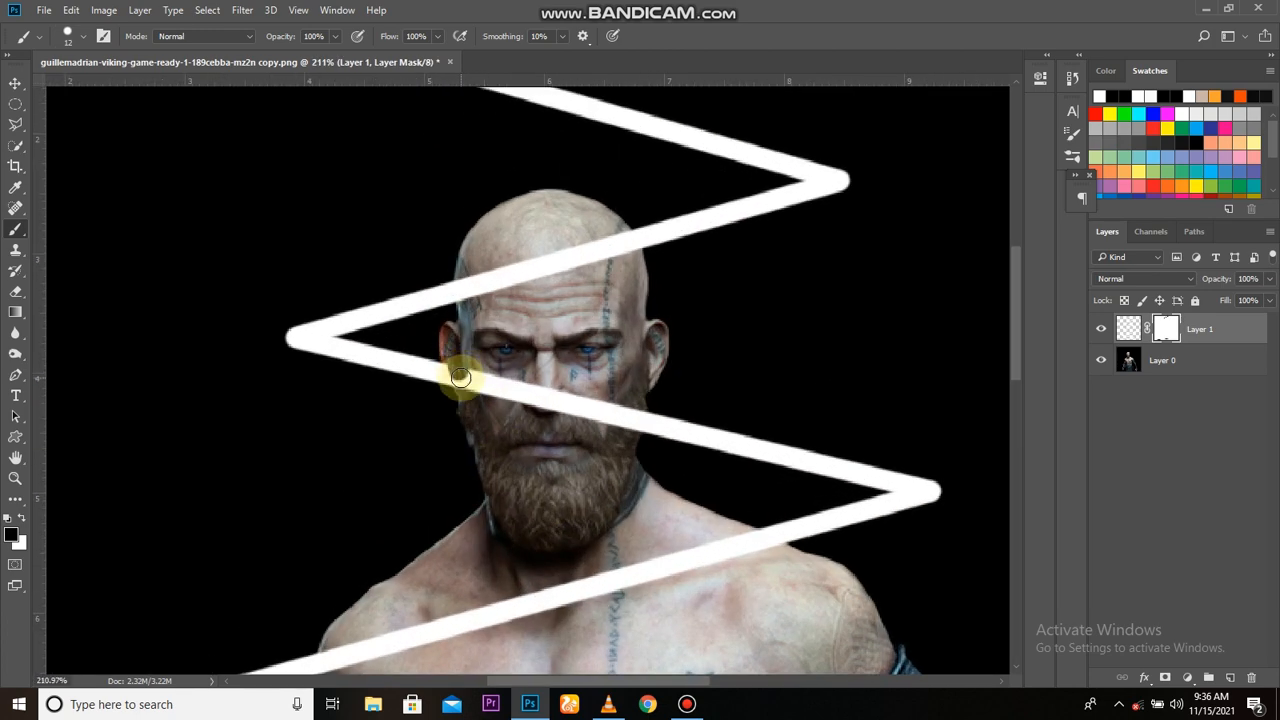
{"action": "left_click_drag", "start_coordinate": [453, 365], "coordinate": [541, 401]}
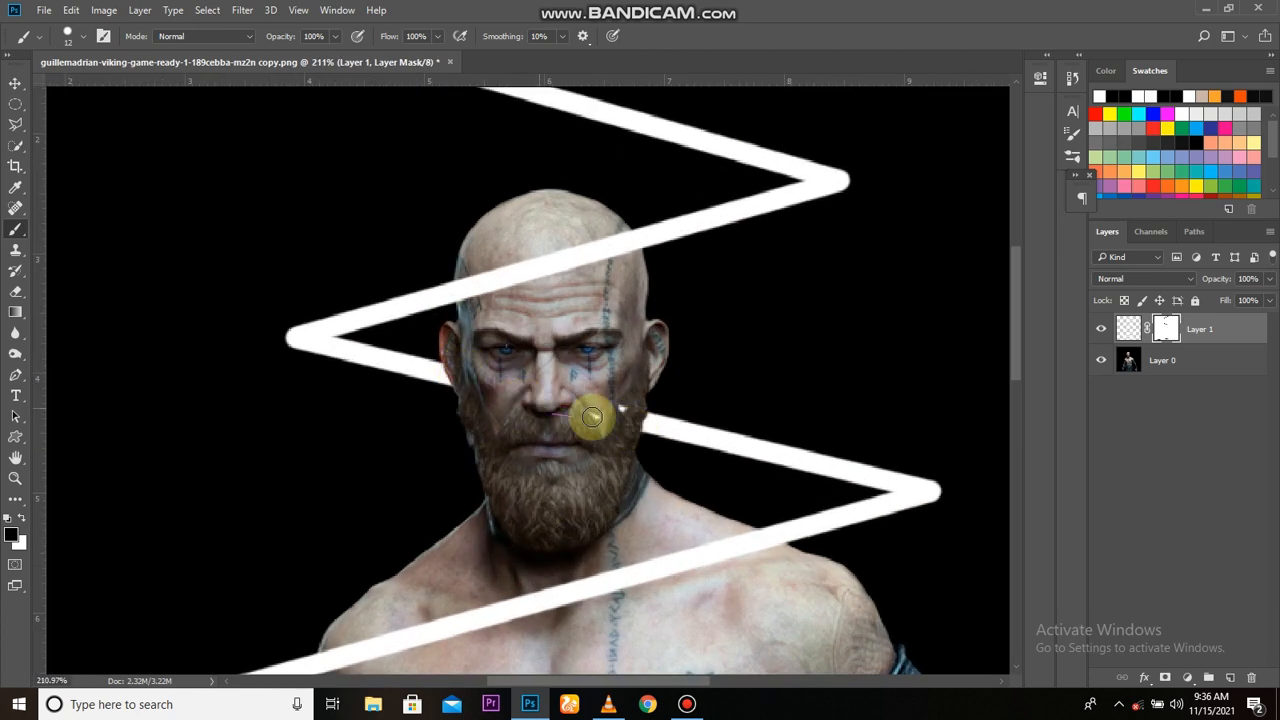
Mask out the zigzag segment running across the viking's chest, from the tattooed arm to the far edge of the ribs
{"action": "scroll", "coordinate": [638, 418], "scroll_direction": "down", "scroll_amount": 5}
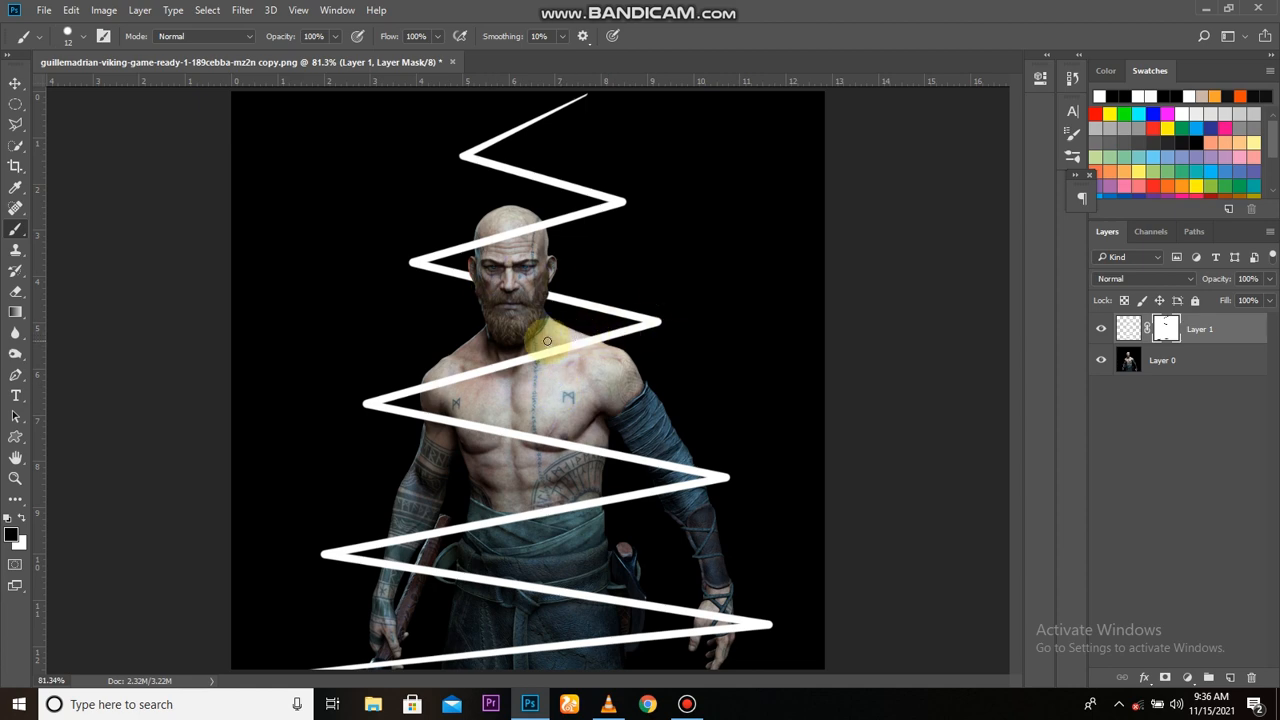
{"action": "scroll", "coordinate": [405, 395], "scroll_direction": "up", "scroll_amount": 4}
{"action": "key", "text": "x"}
{"action": "mouse_move", "coordinate": [426, 379]}
{"action": "left_mouse_down"}
{"action": "mouse_move", "coordinate": [379, 392]}
{"action": "mouse_move", "coordinate": [399, 392]}
{"action": "mouse_move", "coordinate": [416, 420]}
{"action": "mouse_move", "coordinate": [424, 405]}
{"action": "mouse_move", "coordinate": [618, 450]}
{"action": "mouse_move", "coordinate": [682, 449]}
{"action": "mouse_move", "coordinate": [783, 485]}
{"action": "mouse_move", "coordinate": [816, 469]}
{"action": "left_mouse_up"}
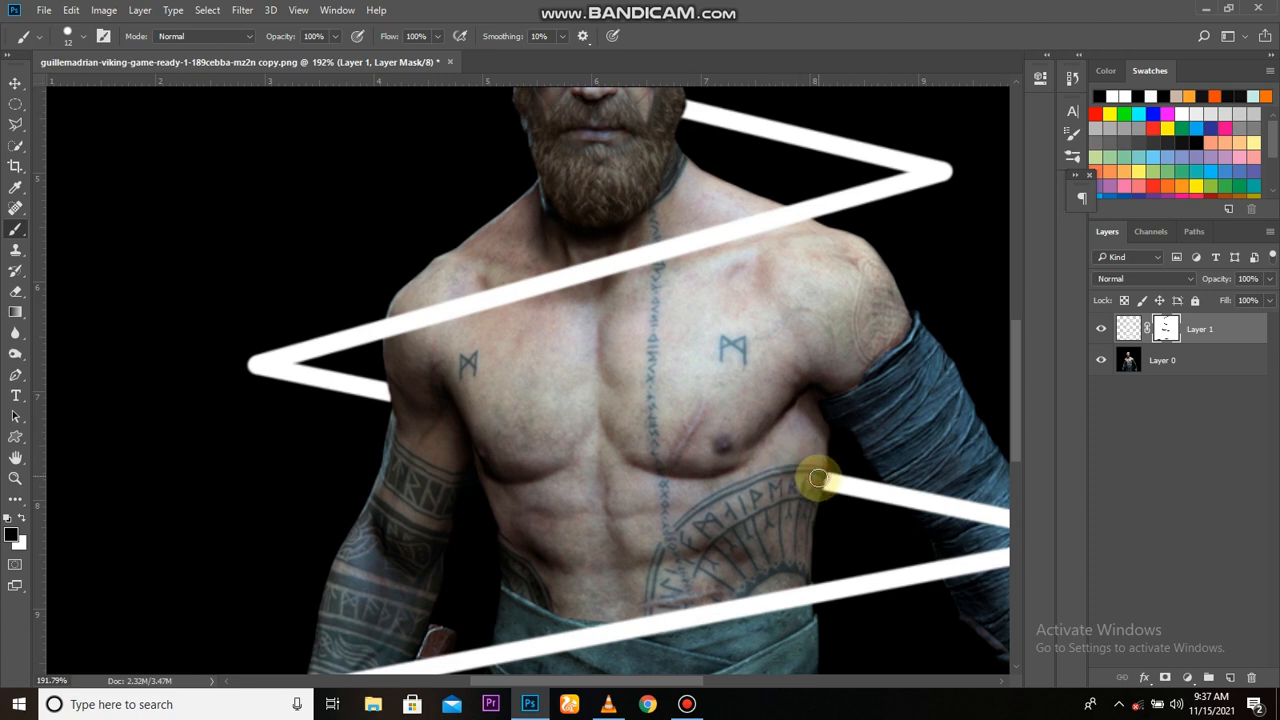
{"action": "key", "text": "x"}
{"action": "key", "text": "x"}
Mask out the part of the descending zigzag segment that crosses the blue-wrapped upper arm, keeping the gap beside the torso white
{"action": "scroll", "coordinate": [548, 355], "scroll_direction": "down", "scroll_amount": 5}
{"action": "left_click", "coordinate": [691, 705]}
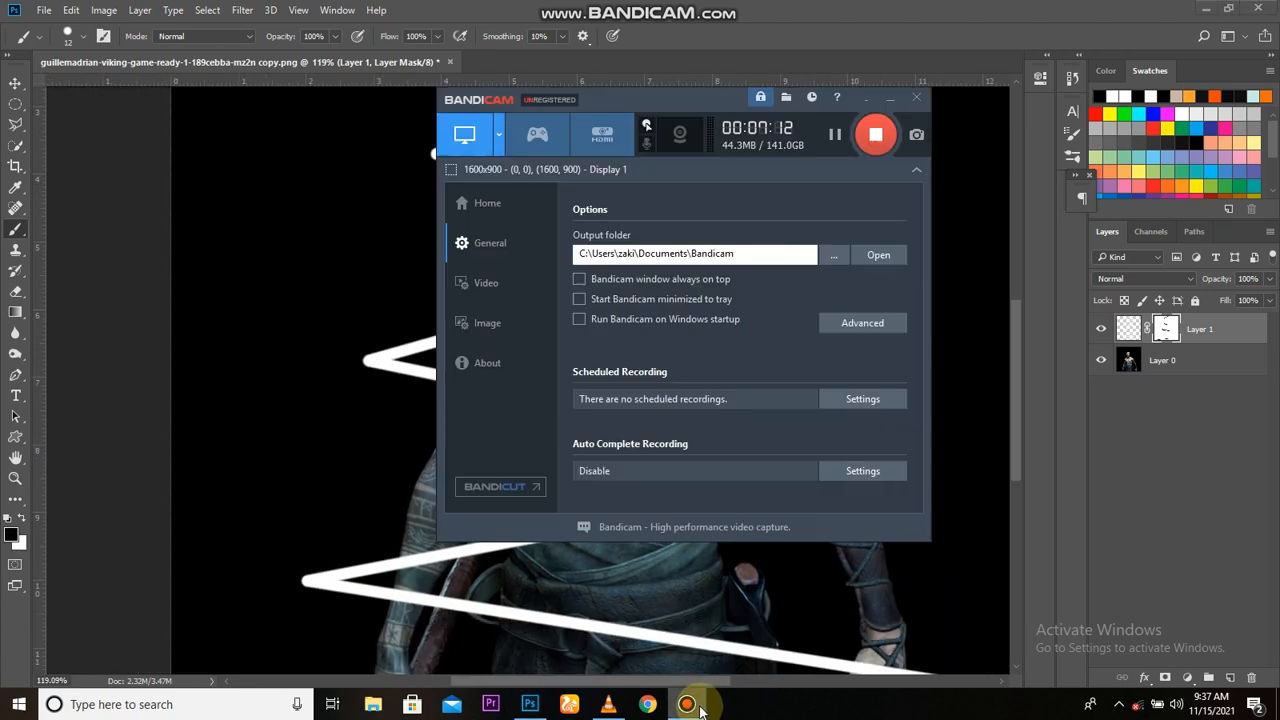
{"action": "left_click", "coordinate": [691, 705]}
{"action": "scroll", "coordinate": [694, 437], "scroll_direction": "up", "scroll_amount": 8}
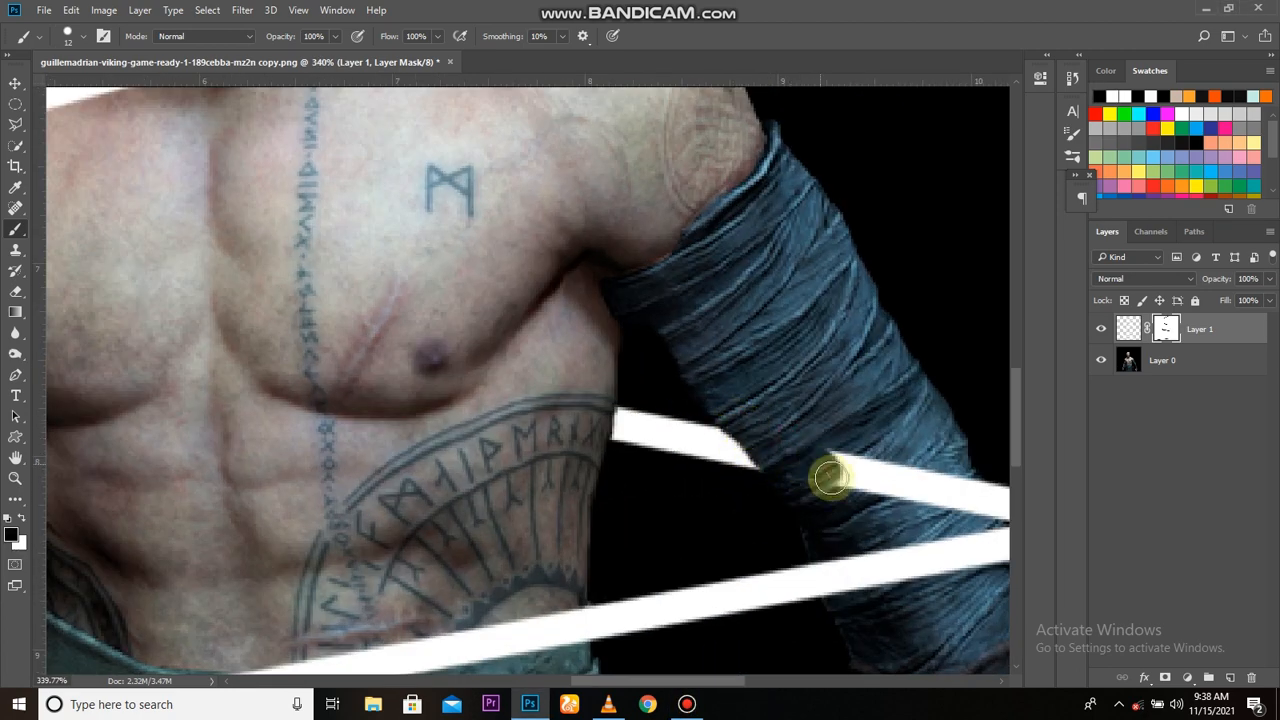
{"action": "left_click_drag", "start_coordinate": [935, 478], "coordinate": [783, 460]}
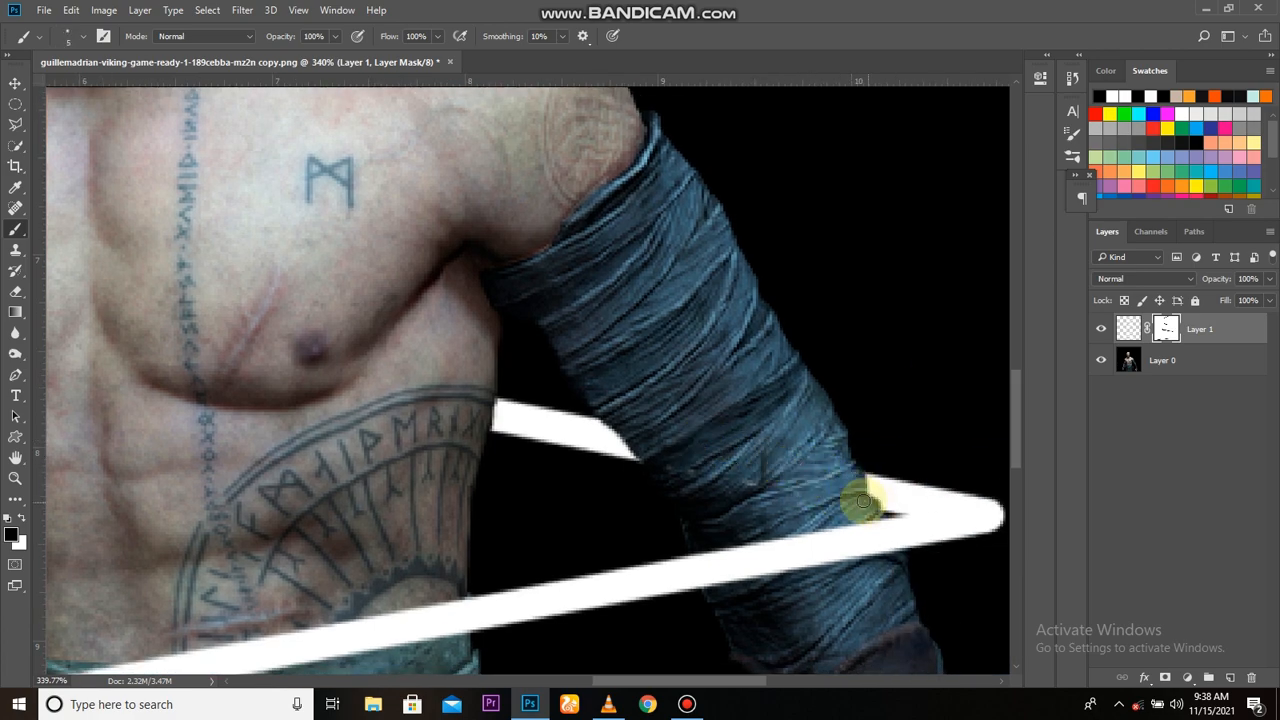
{"action": "scroll", "coordinate": [531, 634], "scroll_direction": "down", "scroll_amount": 8}
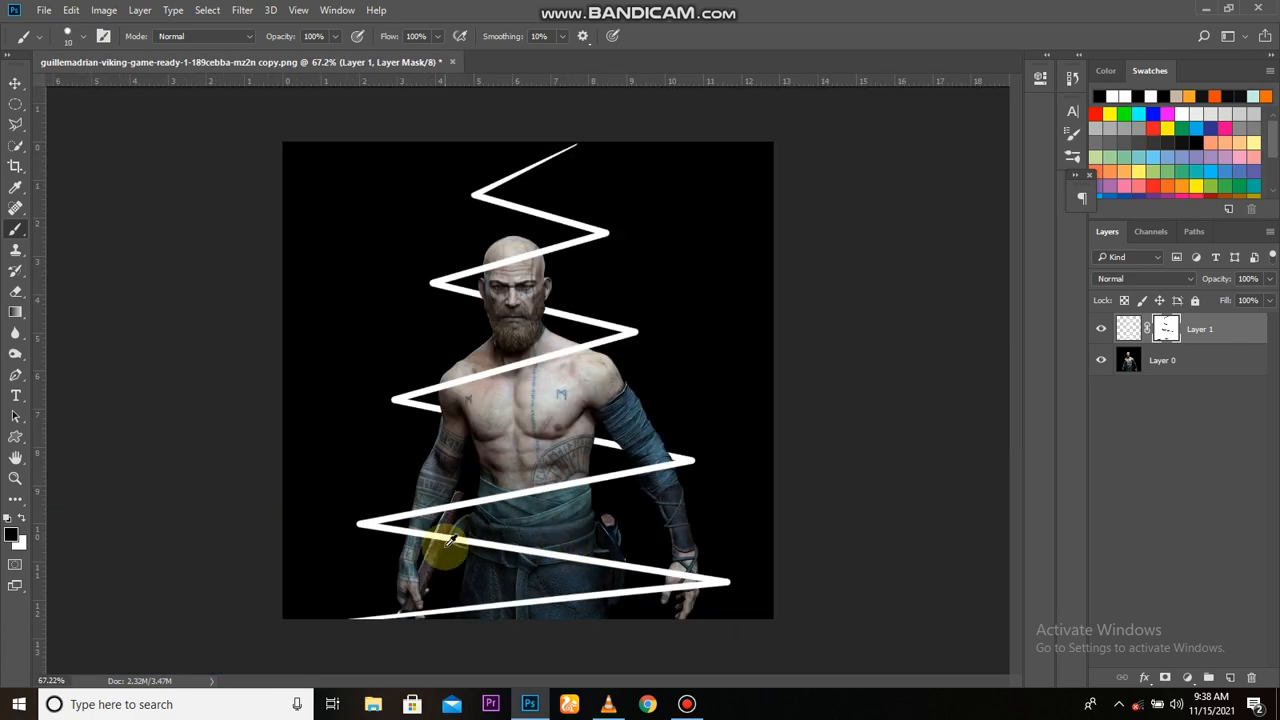
Mask out the lower zigzag segment where it crosses the tattooed forearm and the wooden weapon handle
{"action": "scroll", "coordinate": [594, 366], "scroll_direction": "up", "scroll_amount": 8}
{"action": "scroll", "coordinate": [252, 455], "scroll_direction": "up", "scroll_amount": 2}
{"action": "mouse_move", "coordinate": [286, 457]}
{"action": "left_mouse_down"}
{"action": "mouse_move", "coordinate": [276, 508]}
{"action": "mouse_move", "coordinate": [294, 518]}
{"action": "mouse_move", "coordinate": [396, 482]}
{"action": "left_mouse_up"}
{"action": "left_click_drag", "start_coordinate": [472, 495], "coordinate": [457, 525]}
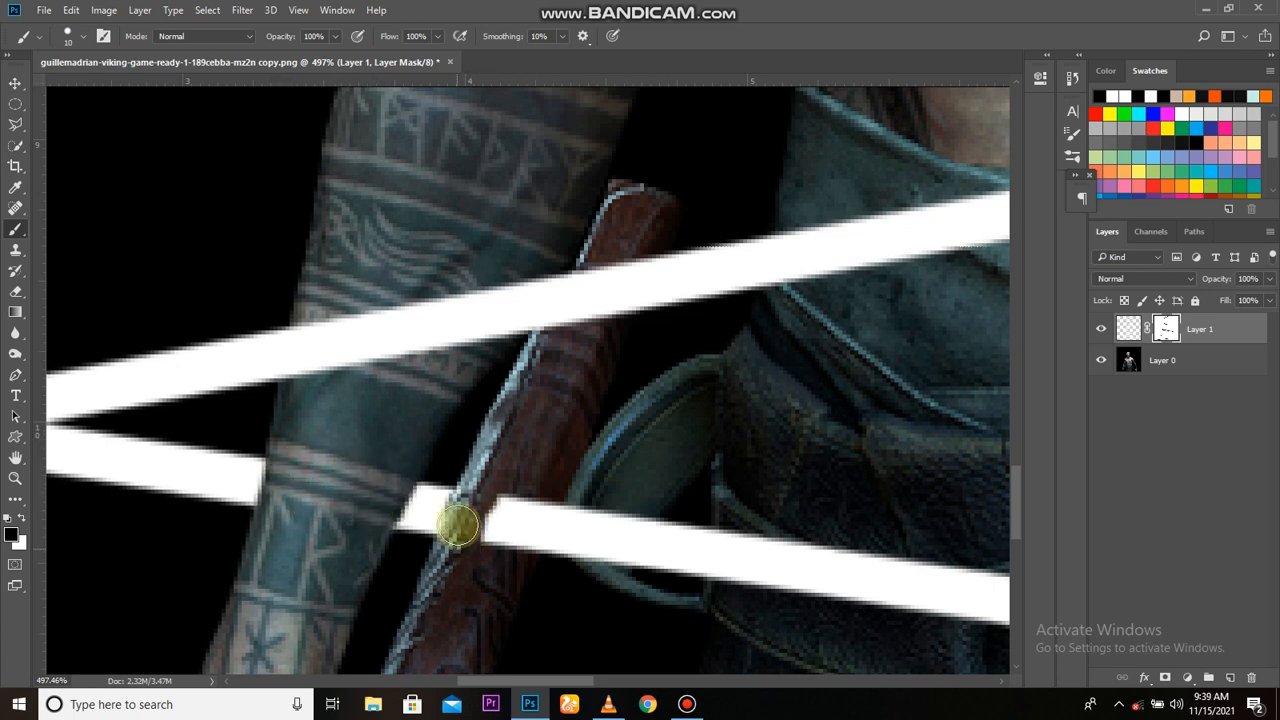
{"action": "left_click_drag", "start_coordinate": [538, 508], "coordinate": [501, 531]}
{"action": "scroll", "coordinate": [612, 464], "scroll_direction": "down", "scroll_amount": 4}
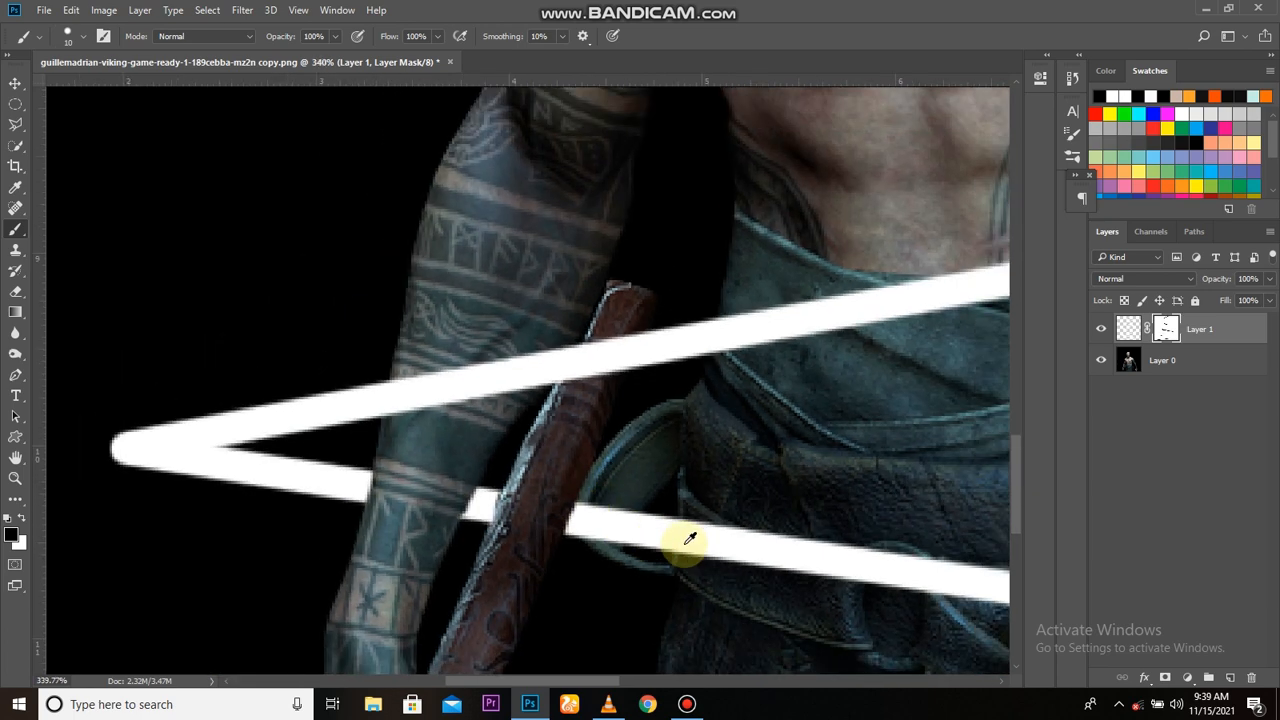
Mask out the line over the hanging belt loop beside the wooden handle
{"action": "scroll", "coordinate": [680, 515], "scroll_direction": "up", "scroll_amount": 7}
{"action": "left_click_drag", "start_coordinate": [546, 469], "coordinate": [550, 496]}
{"action": "mouse_move", "coordinate": [610, 450]}
{"action": "left_mouse_down"}
{"action": "mouse_move", "coordinate": [579, 517]}
{"action": "mouse_move", "coordinate": [541, 492]}
{"action": "left_mouse_up"}
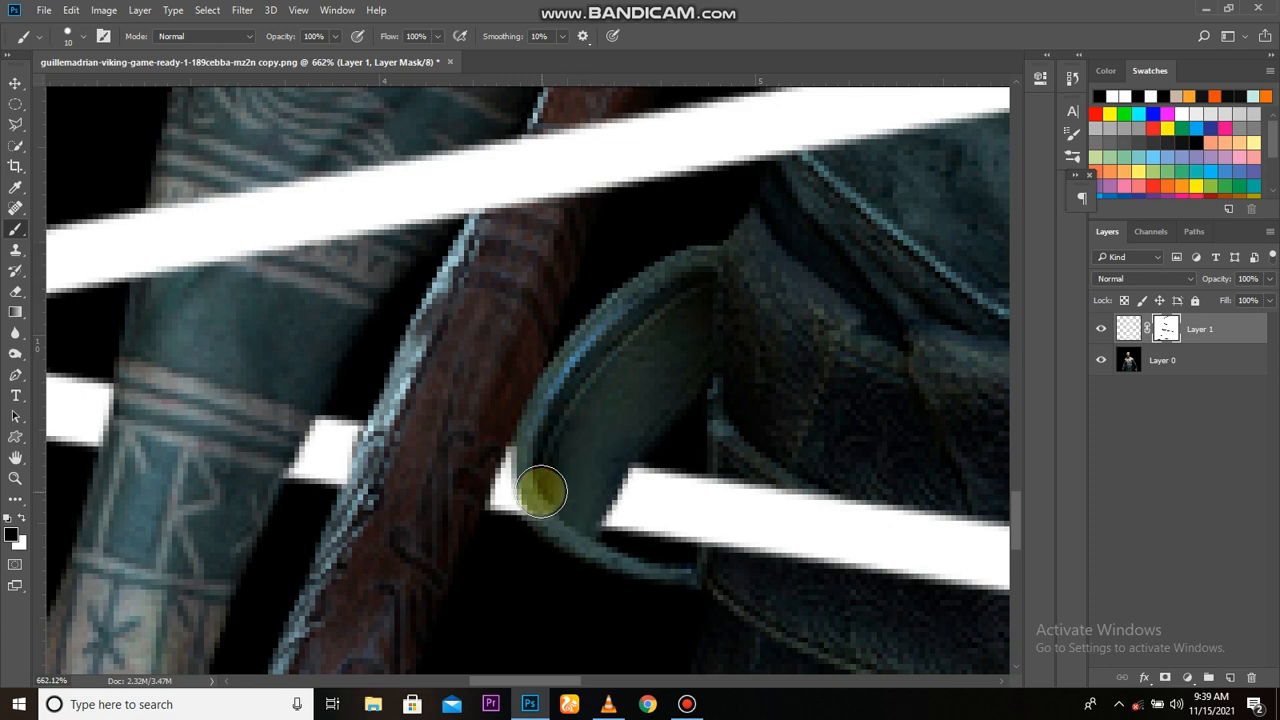
{"action": "scroll", "coordinate": [640, 480], "scroll_direction": "down", "scroll_amount": 5}
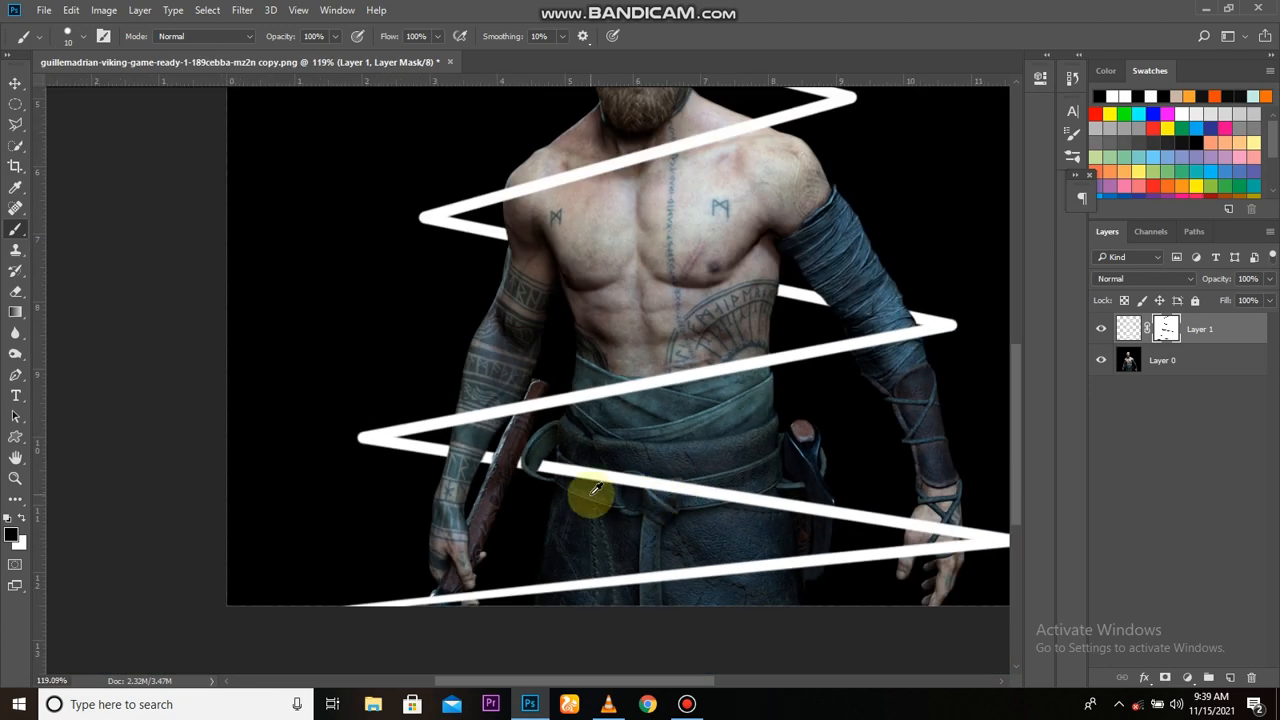
Paint black on the mask to hide the line segment across the belt, its knot and the leather skirt
{"action": "scroll", "coordinate": [589, 494], "scroll_direction": "up", "scroll_amount": 6}
{"action": "left_click_drag", "start_coordinate": [520, 474], "coordinate": [503, 511]}
{"action": "scroll", "coordinate": [580, 503], "scroll_direction": "down", "scroll_amount": 3}
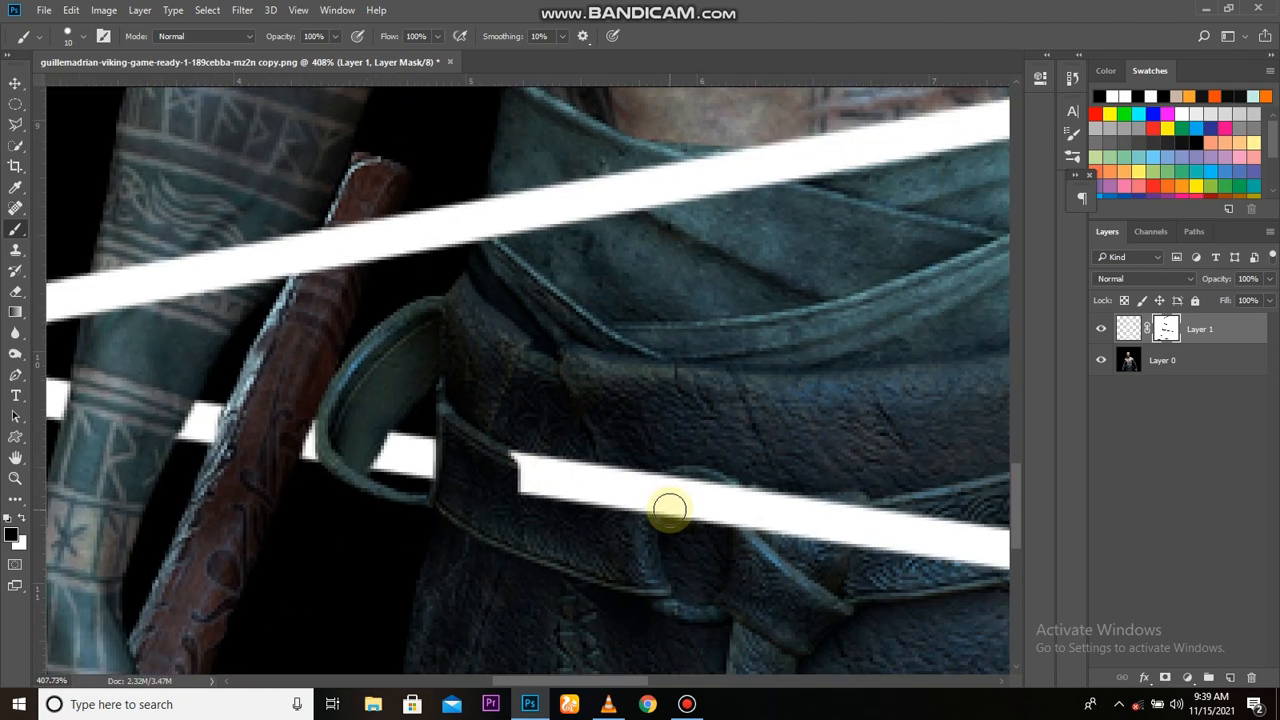
{"action": "mouse_move", "coordinate": [669, 511]}
{"action": "left_mouse_down"}
{"action": "mouse_move", "coordinate": [554, 455]}
{"action": "mouse_move", "coordinate": [558, 493]}
{"action": "mouse_move", "coordinate": [889, 516]}
{"action": "mouse_move", "coordinate": [704, 474]}
{"action": "mouse_move", "coordinate": [479, 440]}
{"action": "left_mouse_up"}
{"action": "left_click_drag", "start_coordinate": [495, 445], "coordinate": [743, 489]}
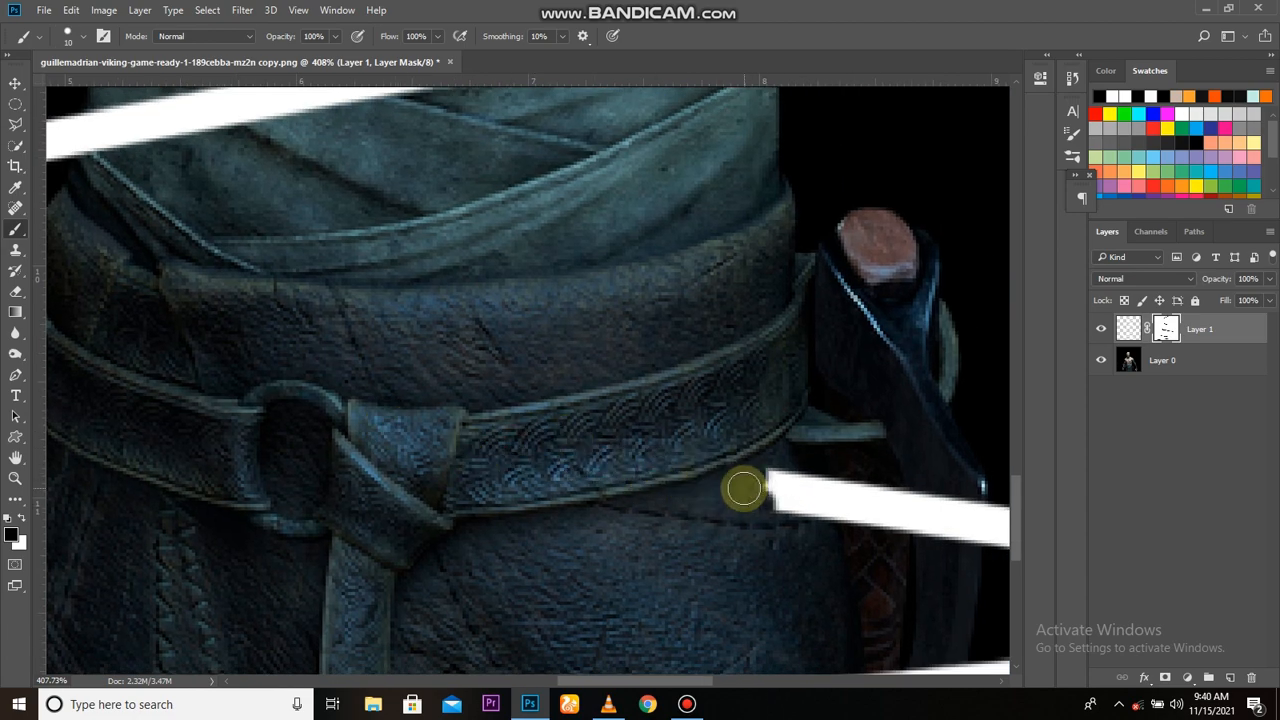
Mask out the line where it crosses the edge of the skirt and the weapon hanging at the hip
{"action": "left_click_drag", "start_coordinate": [771, 543], "coordinate": [536, 483]}
{"action": "left_click_drag", "start_coordinate": [643, 445], "coordinate": [522, 456]}
{"action": "left_click_drag", "start_coordinate": [722, 457], "coordinate": [614, 480]}
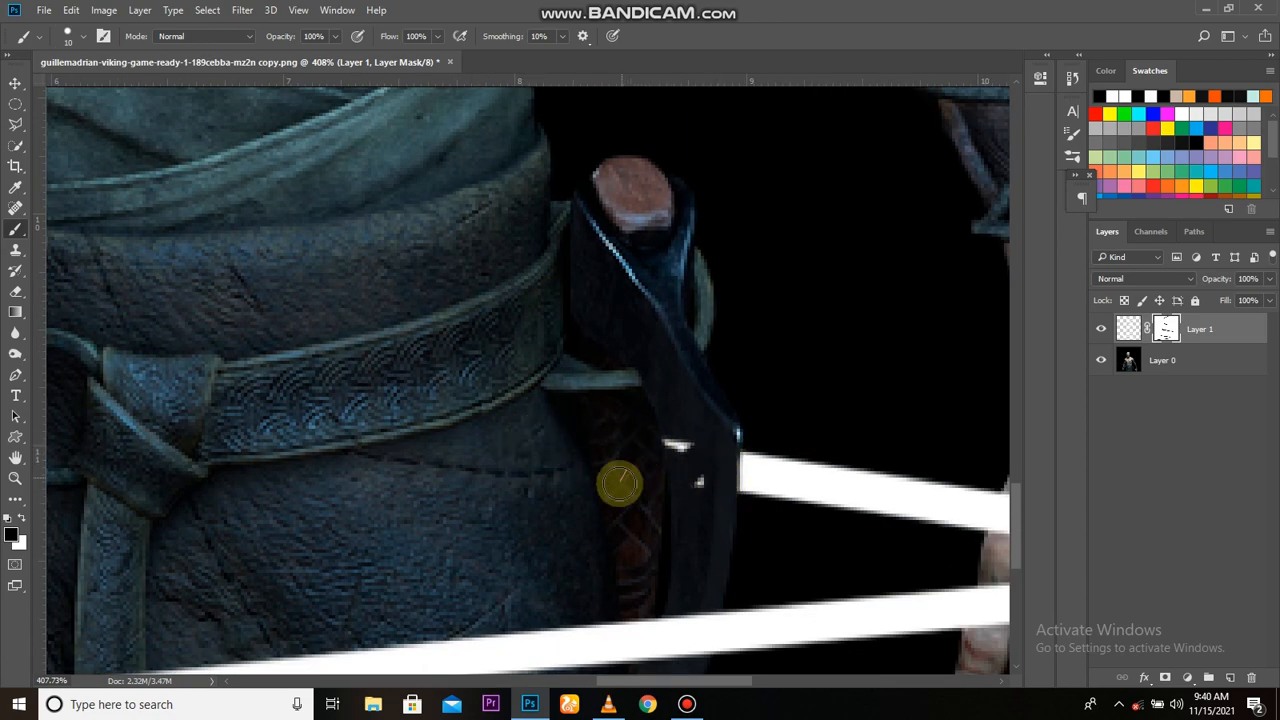
{"action": "scroll", "coordinate": [740, 485], "scroll_direction": "down", "scroll_amount": 5}
Mask out the upper of the two line segments crossing the strapped hand and wrist, using a smaller brush
{"action": "scroll", "coordinate": [719, 483], "scroll_direction": "up", "scroll_amount": 5}
{"action": "scroll", "coordinate": [700, 480], "scroll_direction": "up", "scroll_amount": 6}
{"action": "mouse_move", "coordinate": [695, 460]}
{"action": "left_mouse_down"}
{"action": "mouse_move", "coordinate": [683, 494]}
{"action": "mouse_move", "coordinate": [900, 480]}
{"action": "mouse_move", "coordinate": [940, 497]}
{"action": "left_mouse_up"}
{"action": "mouse_move", "coordinate": [892, 493]}
{"action": "left_mouse_down"}
{"action": "mouse_move", "coordinate": [614, 461]}
{"action": "mouse_move", "coordinate": [669, 459]}
{"action": "left_mouse_up"}
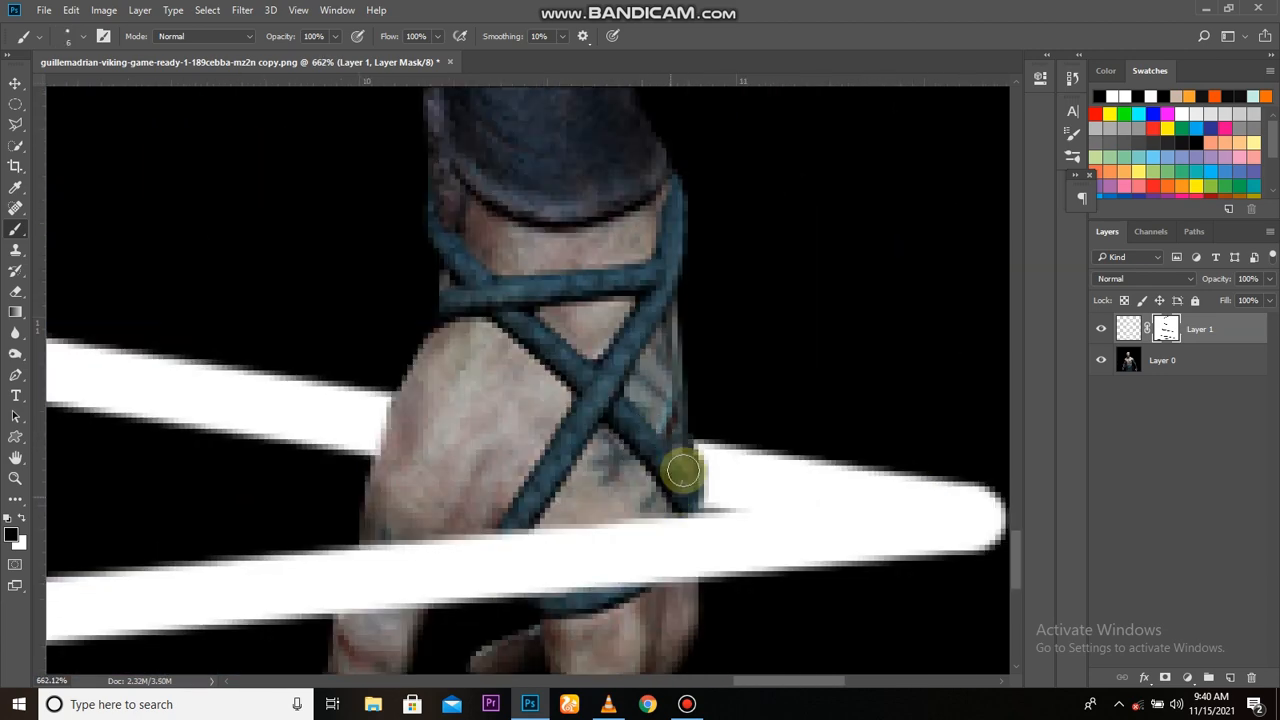
{"action": "scroll", "coordinate": [605, 450], "scroll_direction": "down", "scroll_amount": 8}
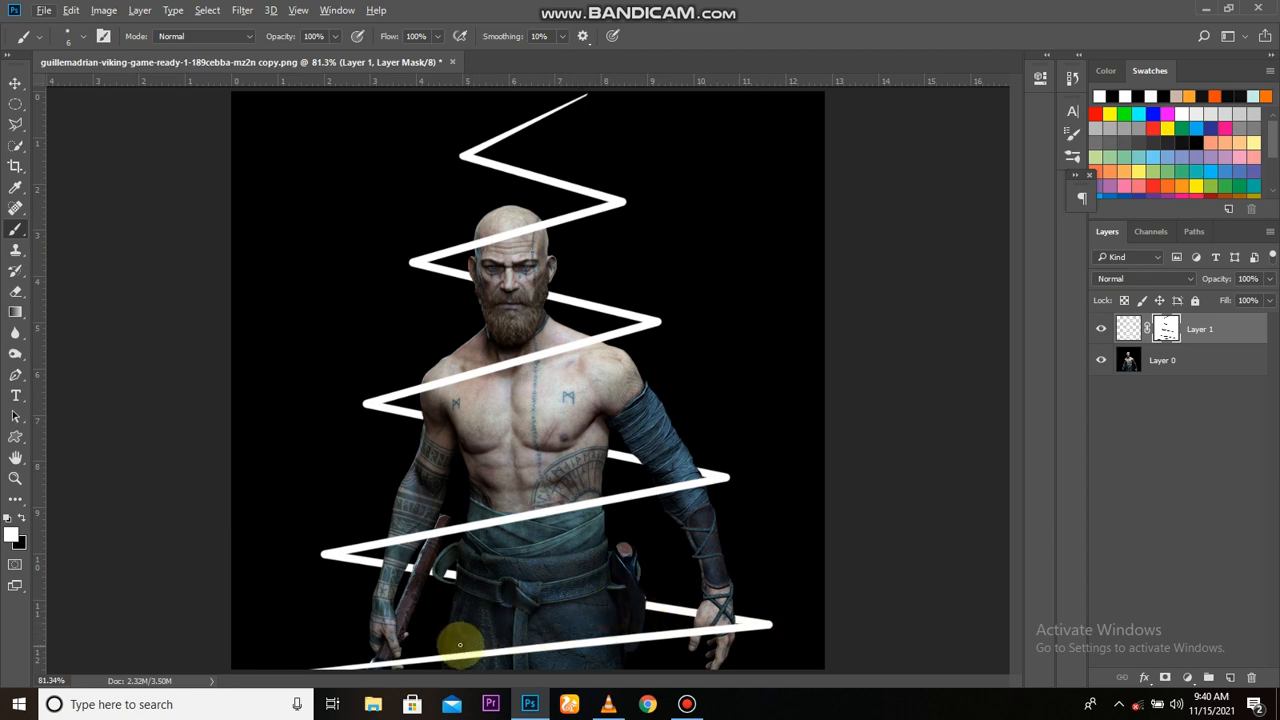
{"action": "scroll", "coordinate": [460, 645], "scroll_direction": "down", "scroll_amount": 3}
Apply the layer mask permanently to Layer 1 and toggle the layer's visibility to check the zigzag line
{"action": "key", "text": "v"}
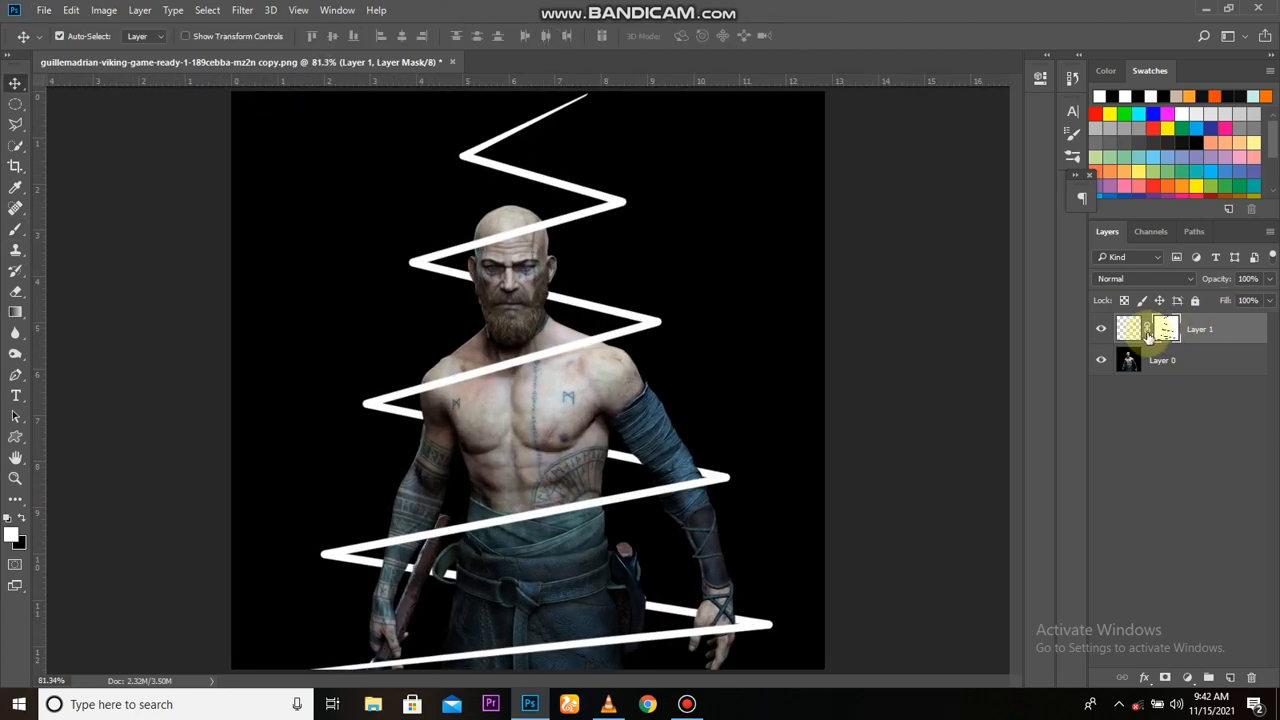
{"action": "right_click", "coordinate": [1148, 337]}
{"action": "left_click", "coordinate": [1160, 362]}
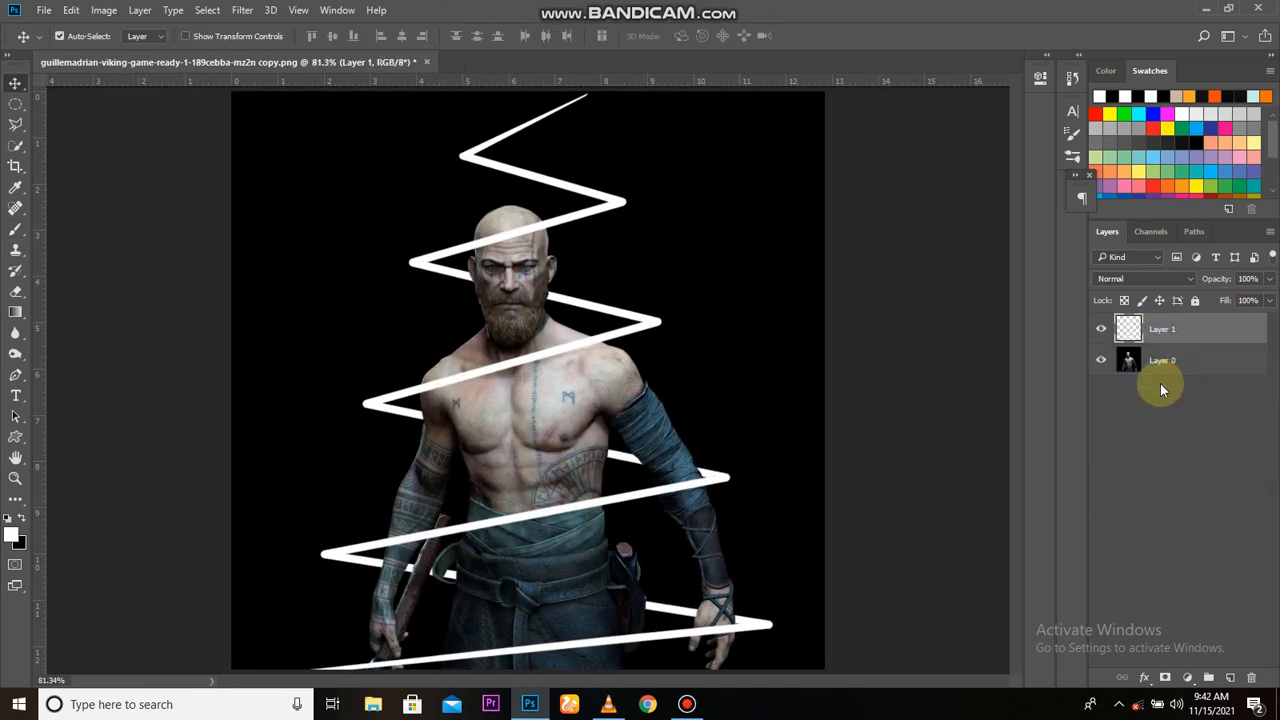
{"action": "left_click", "coordinate": [1102, 331]}
{"action": "left_click", "coordinate": [1102, 331]}
Add a Color Overlay layer style to the zigzag layer using magenta fa02fd
{"action": "double_click", "coordinate": [1223, 331]}
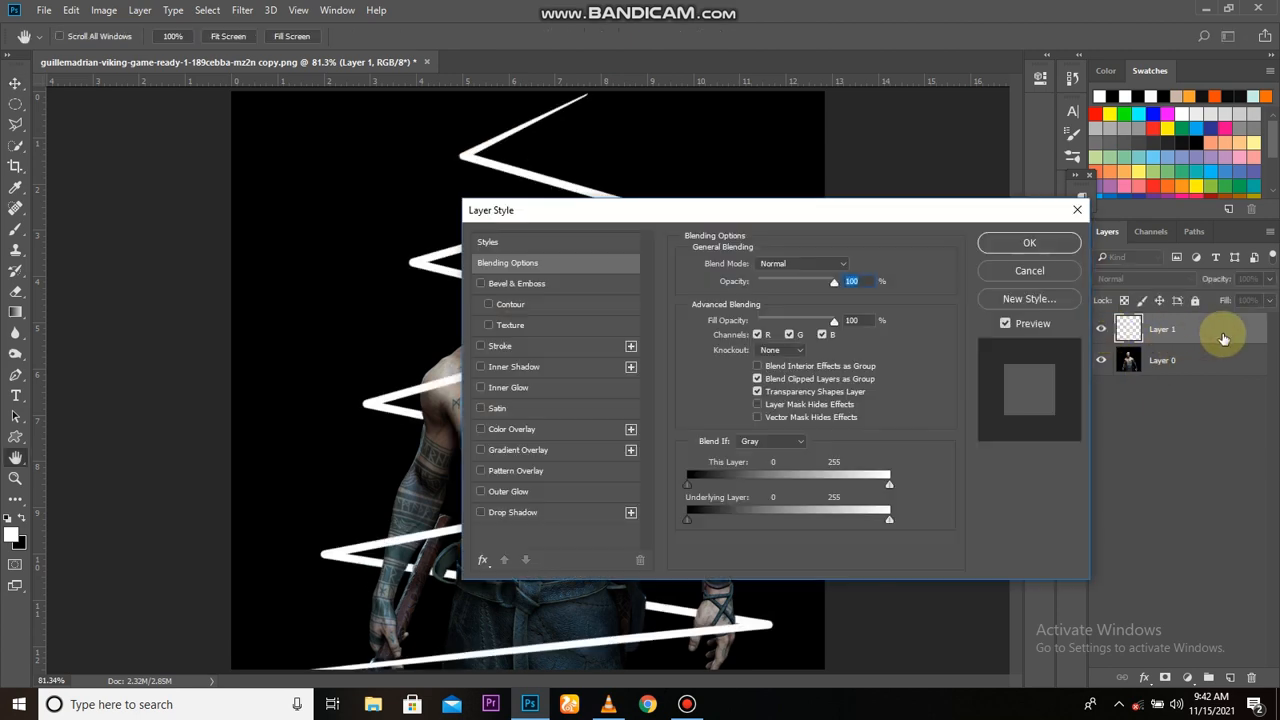
{"action": "left_click", "coordinate": [1069, 275]}
{"action": "right_click", "coordinate": [1245, 331]}
{"action": "left_click", "coordinate": [983, 103]}
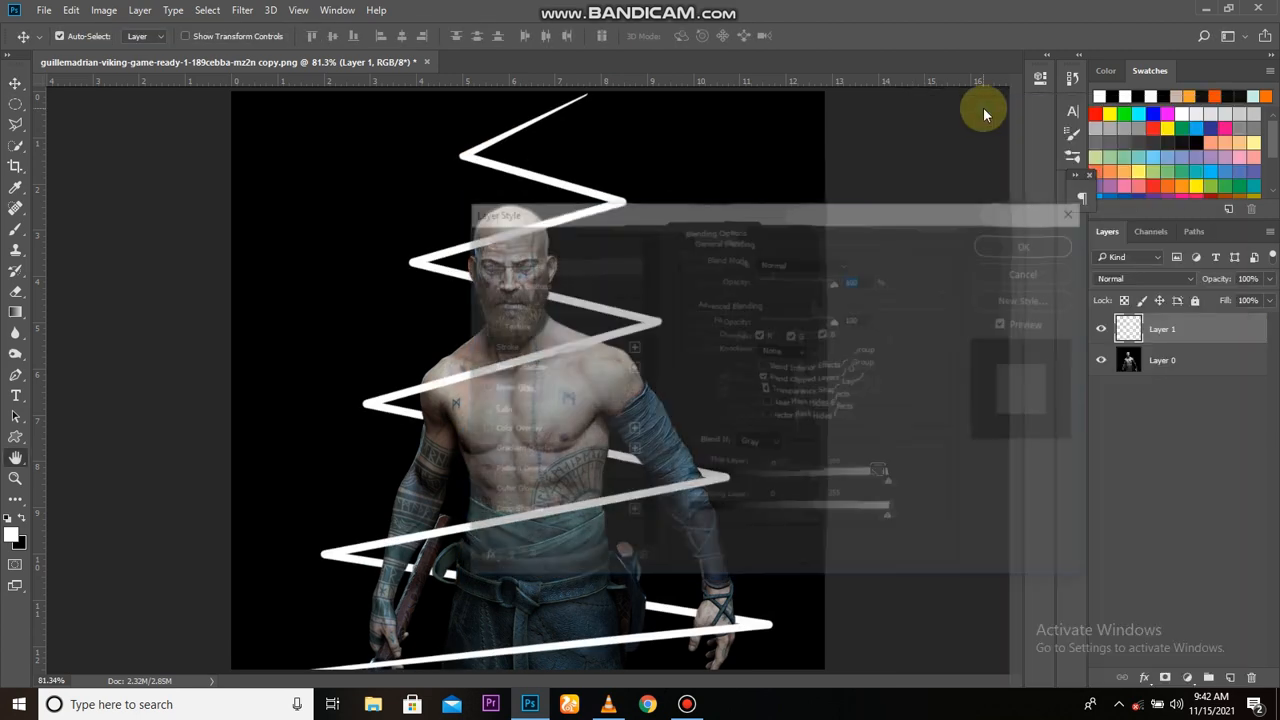
{"action": "left_click_drag", "start_coordinate": [760, 210], "coordinate": [900, 153]}
{"action": "left_click", "coordinate": [671, 378]}
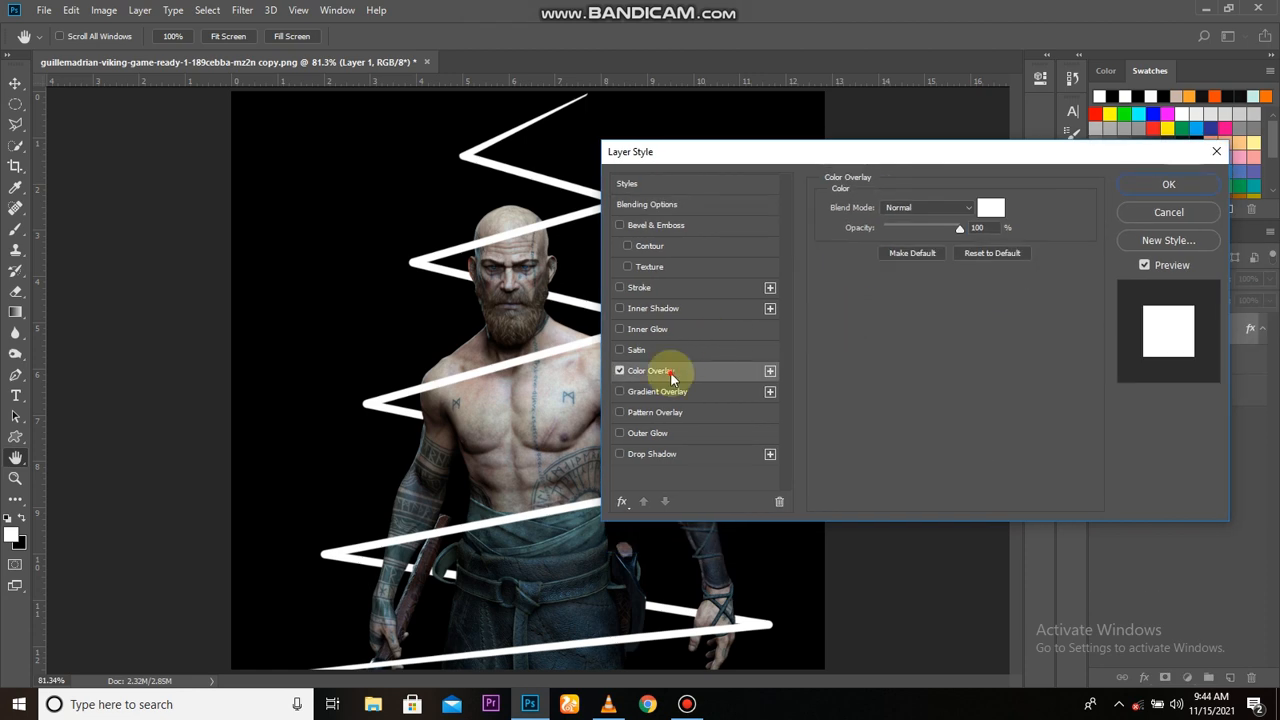
{"action": "left_click", "coordinate": [990, 207]}
{"action": "left_click_drag", "start_coordinate": [980, 305], "coordinate": [964, 235]}
{"action": "left_click_drag", "start_coordinate": [980, 281], "coordinate": [960, 238]}
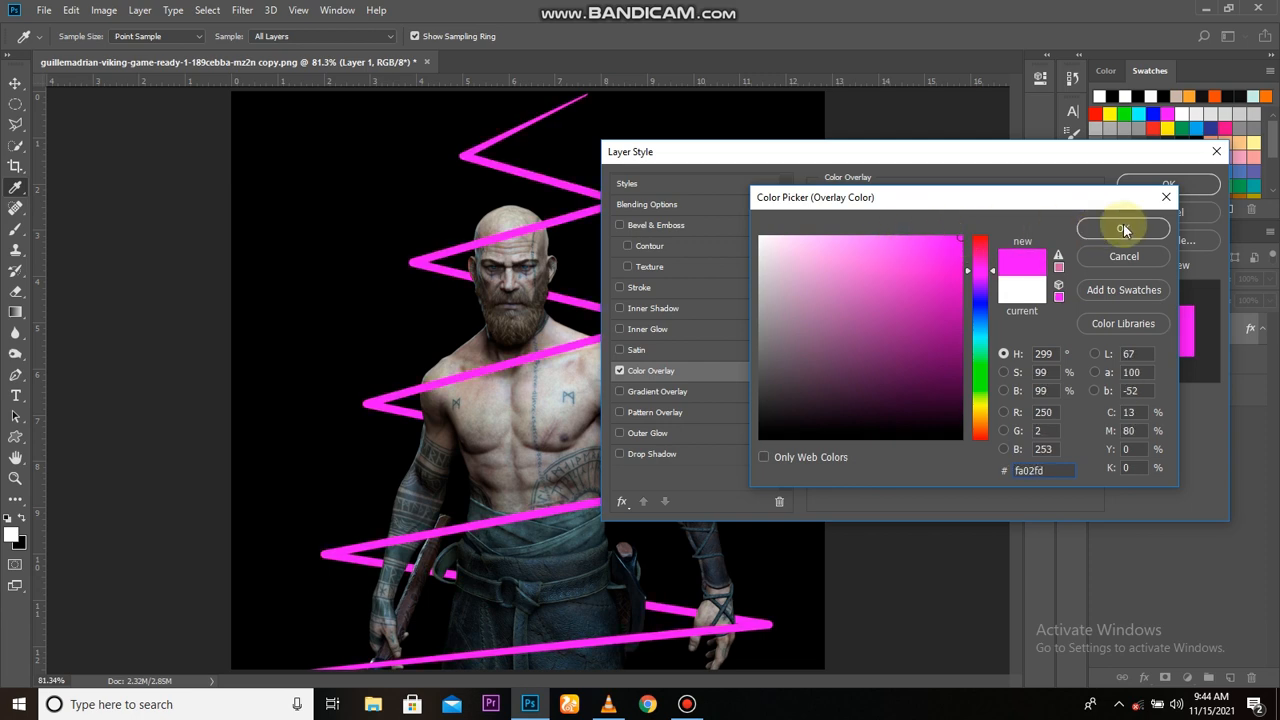
{"action": "left_click", "coordinate": [1123, 229]}
Enable a white Inner Glow on the zigzag layer and raise its opacity to 100%
{"action": "left_click", "coordinate": [690, 329]}
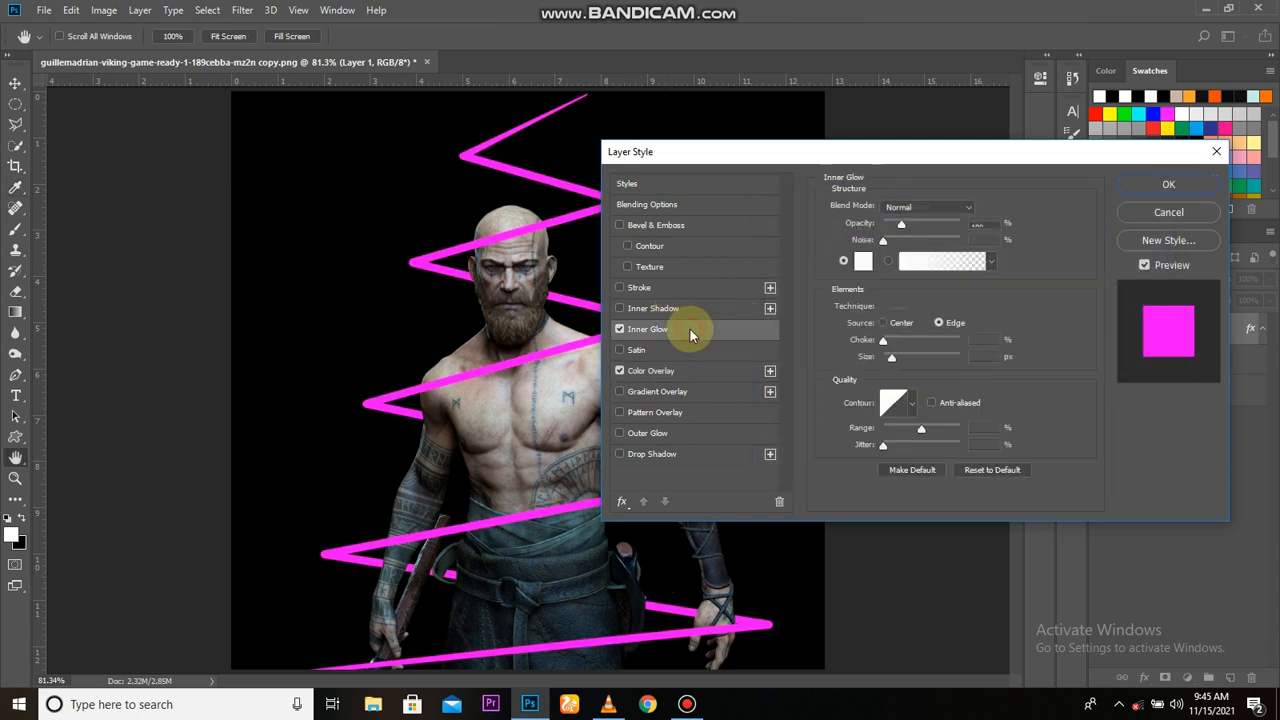
{"action": "left_click", "coordinate": [874, 262]}
{"action": "left_click", "coordinate": [1134, 235]}
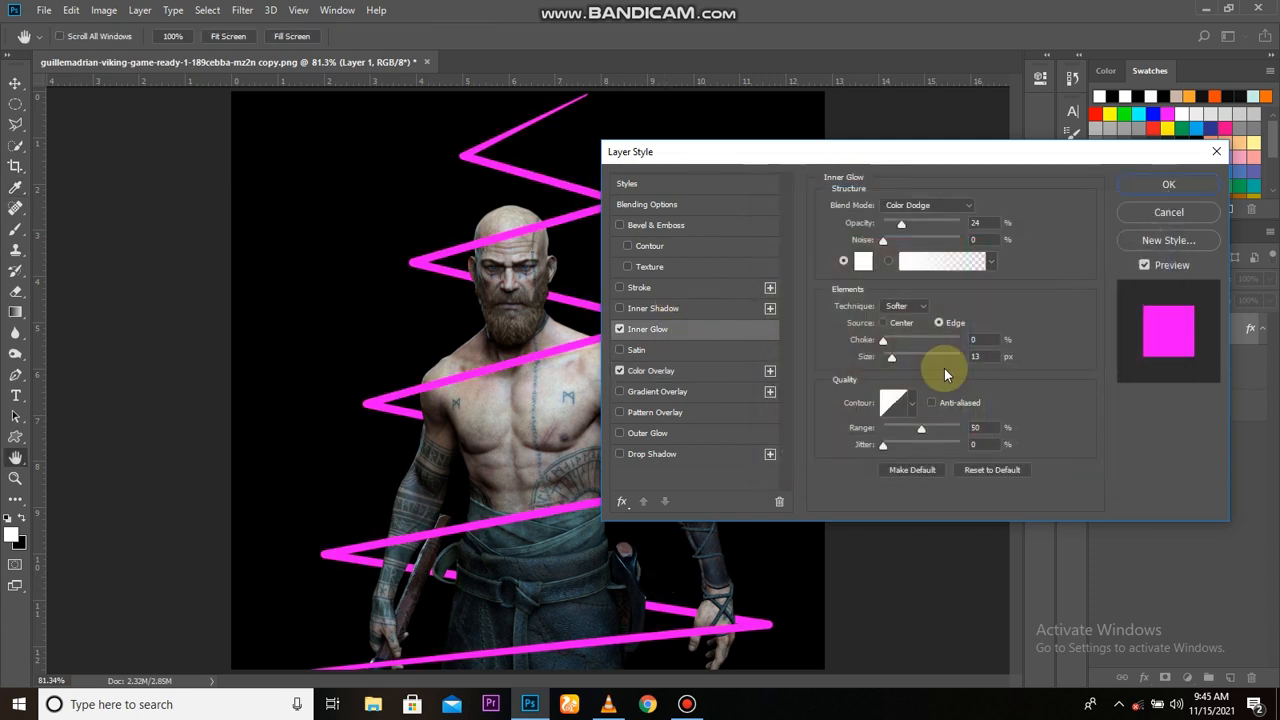
{"action": "scroll", "coordinate": [488, 400], "scroll_direction": "up", "scroll_amount": 7}
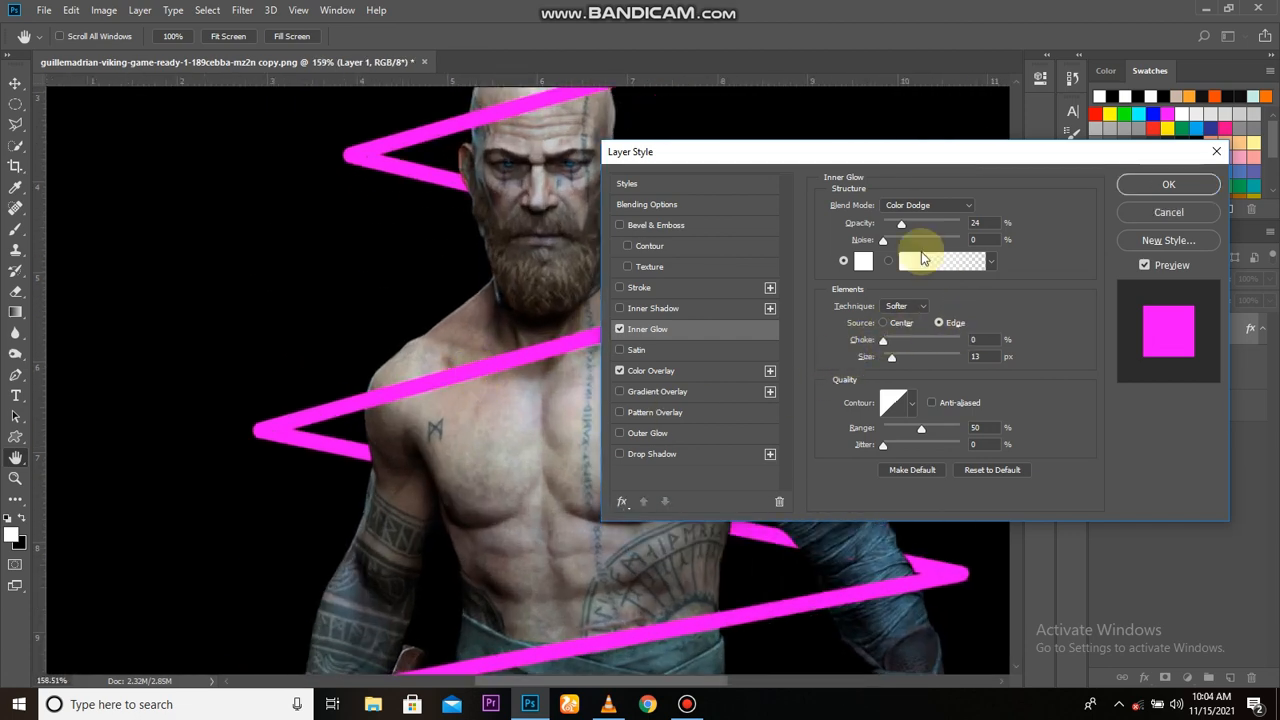
{"action": "scroll", "coordinate": [457, 409], "scroll_direction": "up", "scroll_amount": 3}
{"action": "left_click_drag", "start_coordinate": [914, 223], "coordinate": [958, 222]}
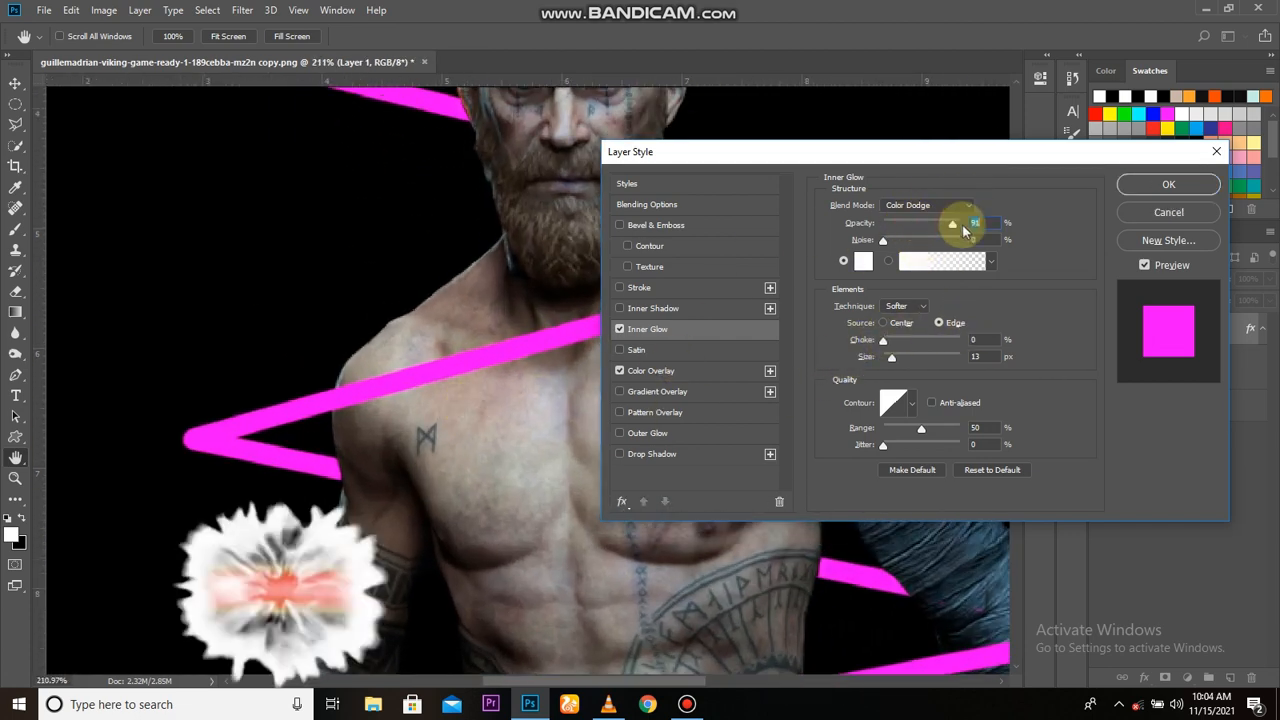
Try the Inner Glow at 38 px size with 15% choke, and with a Center source at 250 px
{"action": "mouse_move", "coordinate": [892, 356]}
{"action": "left_mouse_down"}
{"action": "mouse_move", "coordinate": [910, 358]}
{"action": "mouse_move", "coordinate": [899, 358]}
{"action": "left_mouse_up"}
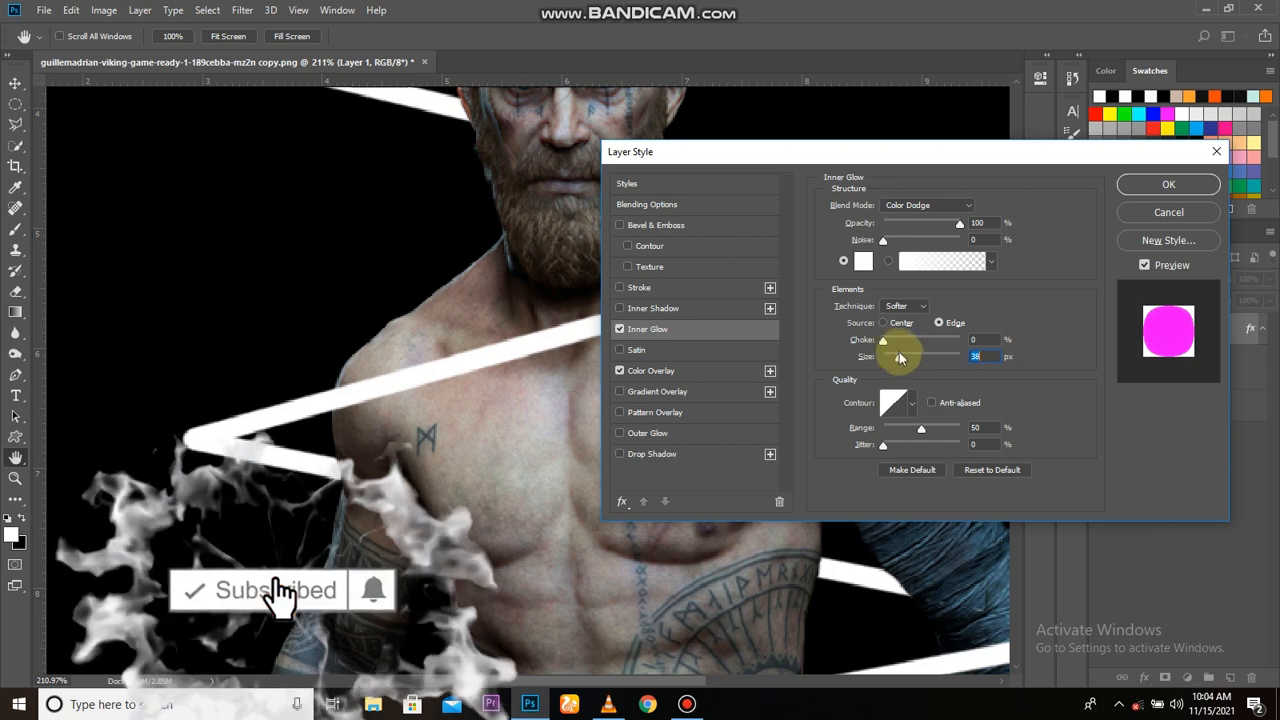
{"action": "left_click", "coordinate": [884, 342]}
{"action": "left_click", "coordinate": [911, 306]}
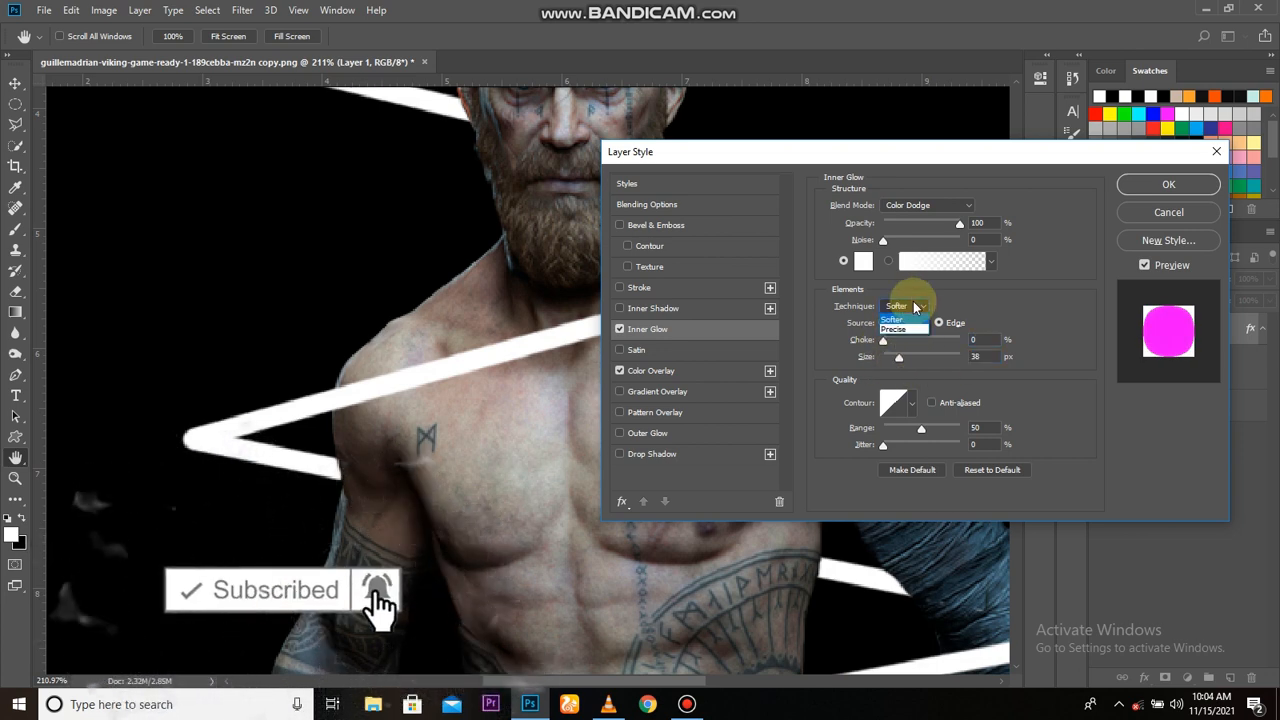
{"action": "left_click", "coordinate": [911, 306]}
{"action": "left_click_drag", "start_coordinate": [884, 341], "coordinate": [851, 343]}
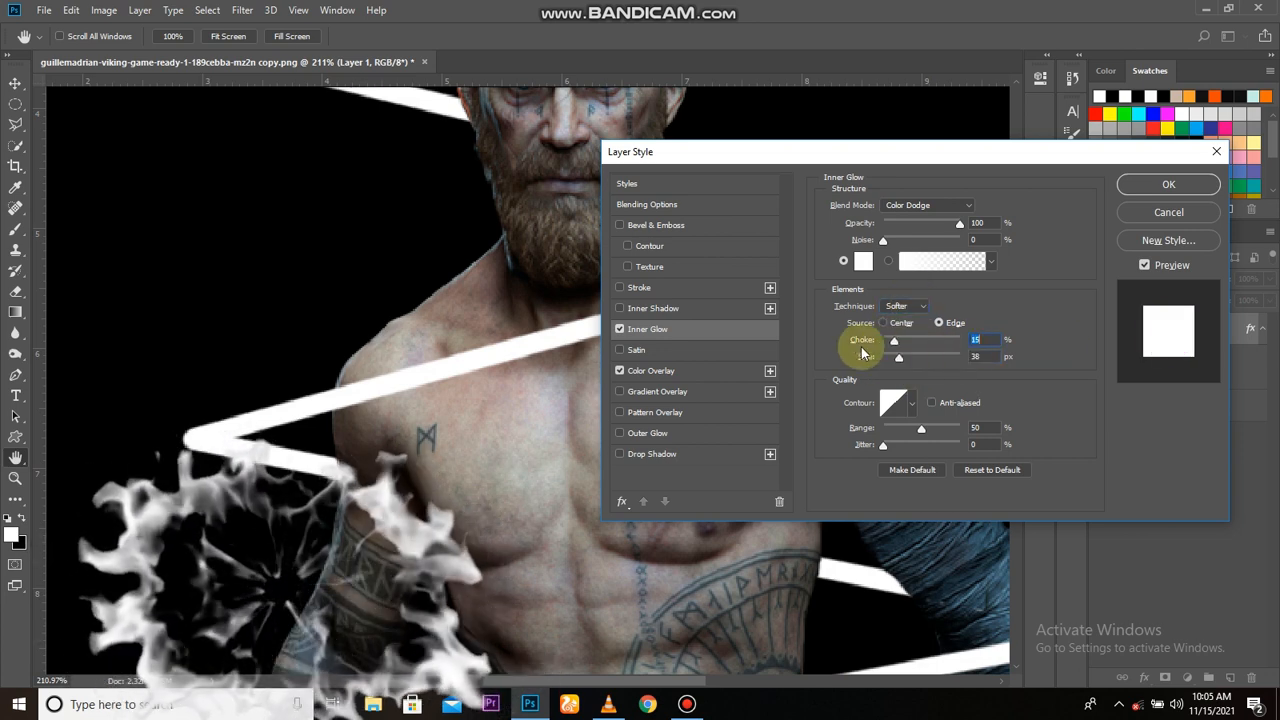
{"action": "left_click", "coordinate": [883, 323]}
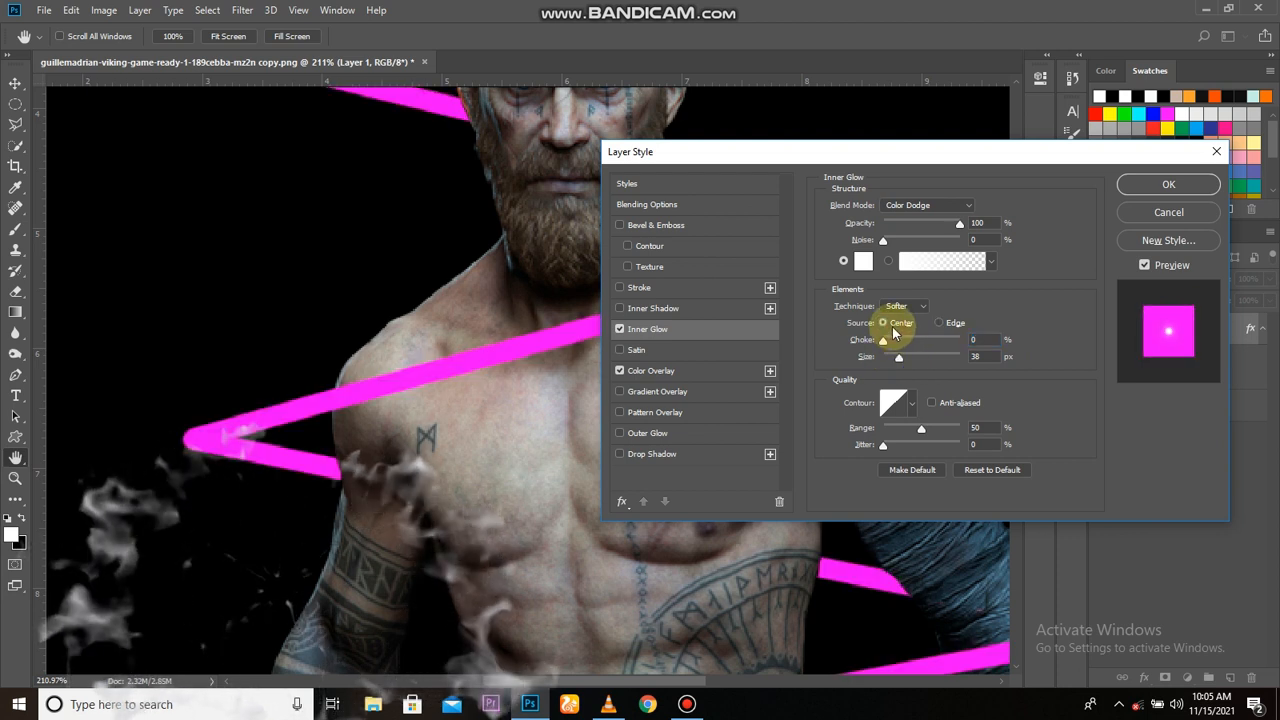
{"action": "left_click_drag", "start_coordinate": [899, 357], "coordinate": [975, 370]}
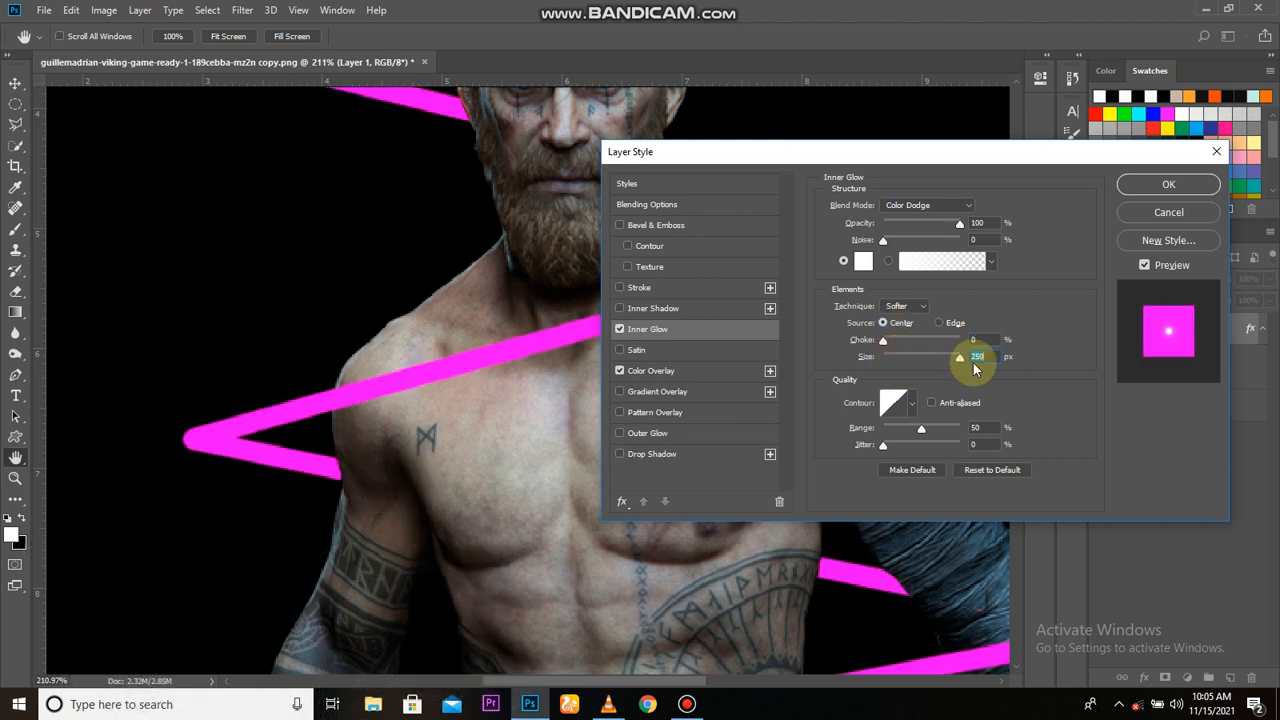
Set the Inner Glow source to Edge, its size to 13 px and its blend mode to Screen
{"action": "left_click", "coordinate": [939, 322]}
{"action": "left_click_drag", "start_coordinate": [892, 359], "coordinate": [887, 360]}
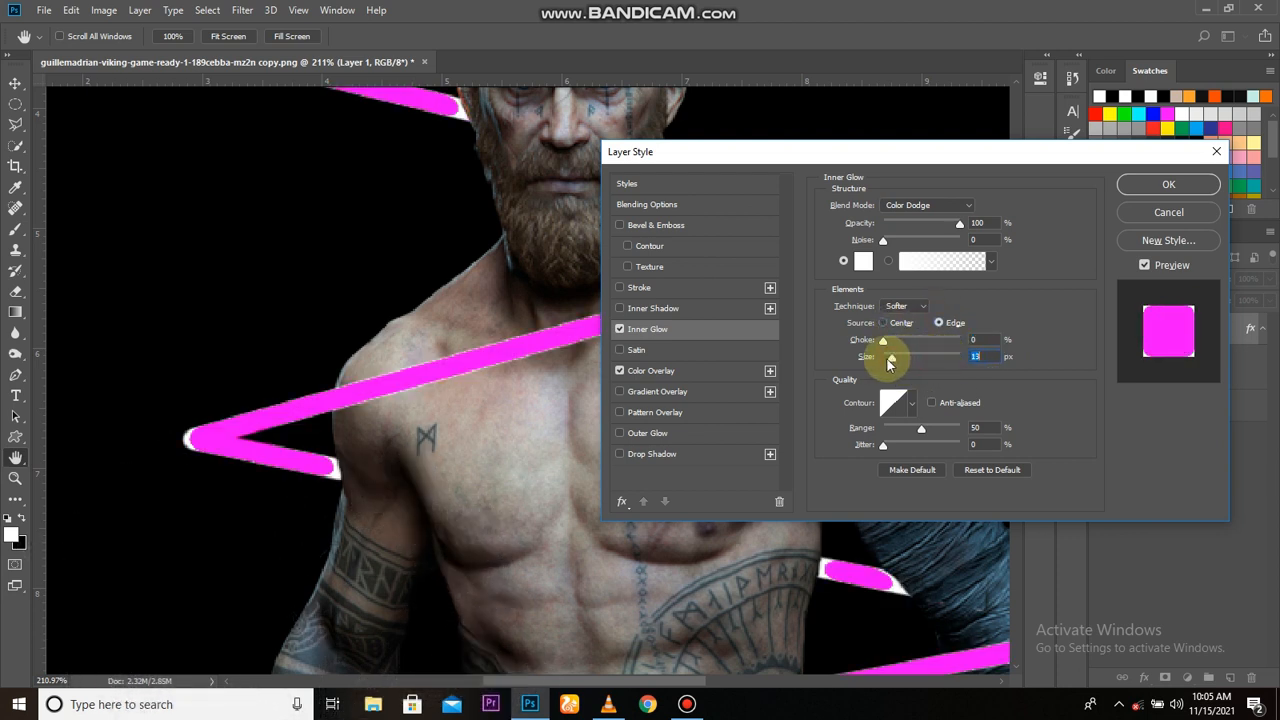
{"action": "left_click", "coordinate": [928, 205]}
{"action": "left_click", "coordinate": [920, 316]}
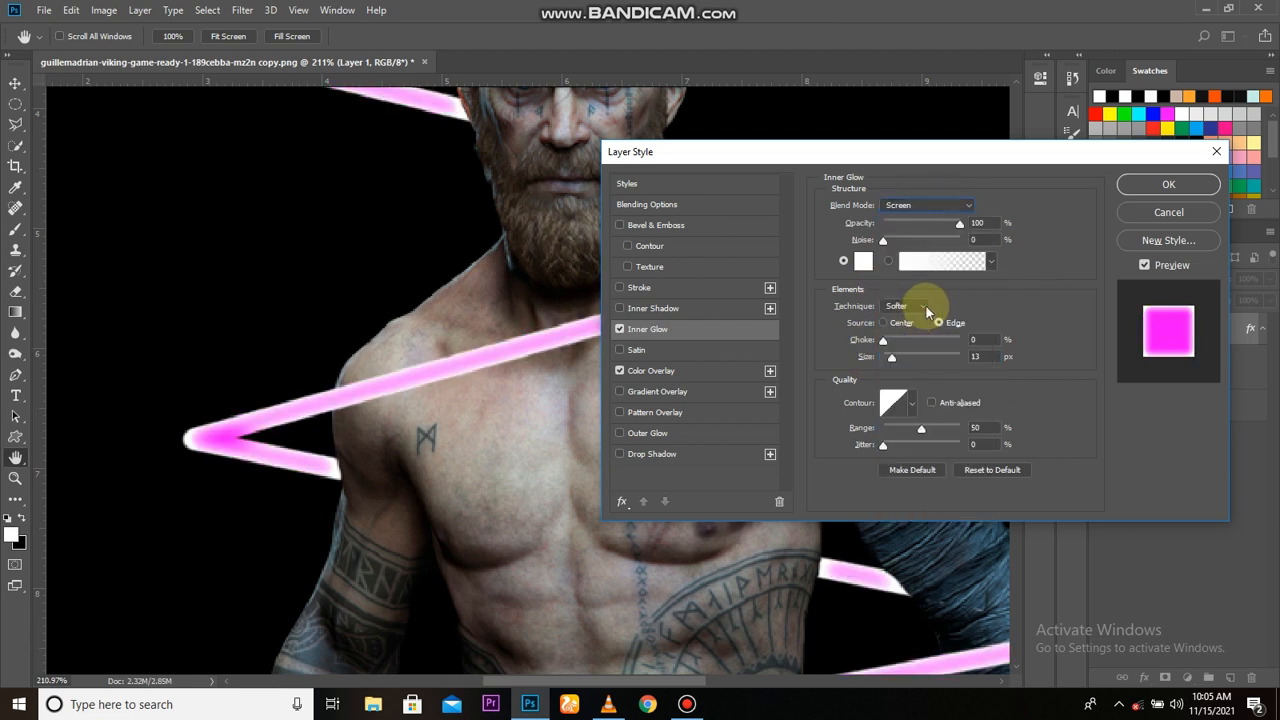
Set the Inner Glow source to Center, choose a rounded convex contour preset, and set the glow size to 10 px
{"action": "mouse_move", "coordinate": [892, 356]}
{"action": "left_mouse_down"}
{"action": "mouse_move", "coordinate": [923, 354]}
{"action": "mouse_move", "coordinate": [890, 357]}
{"action": "left_mouse_up"}
{"action": "left_click", "coordinate": [883, 322]}
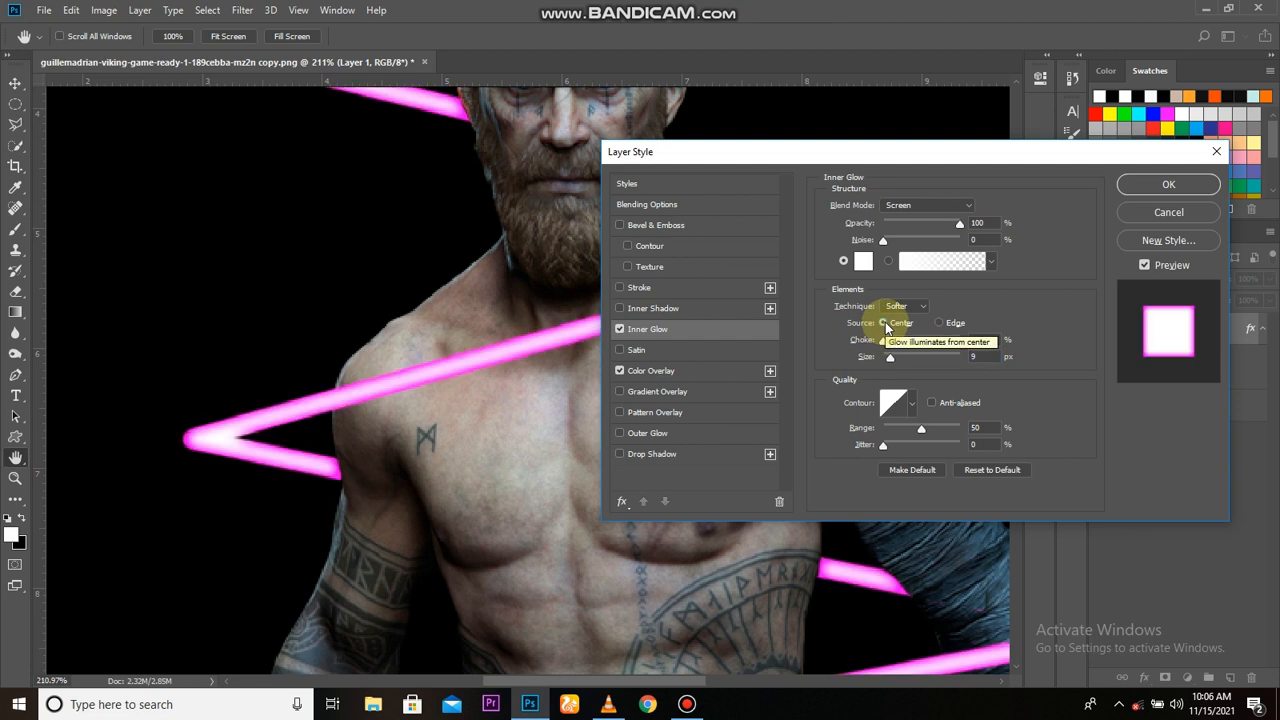
{"action": "left_click", "coordinate": [900, 405]}
{"action": "left_click", "coordinate": [825, 466]}
{"action": "left_click", "coordinate": [942, 378]}
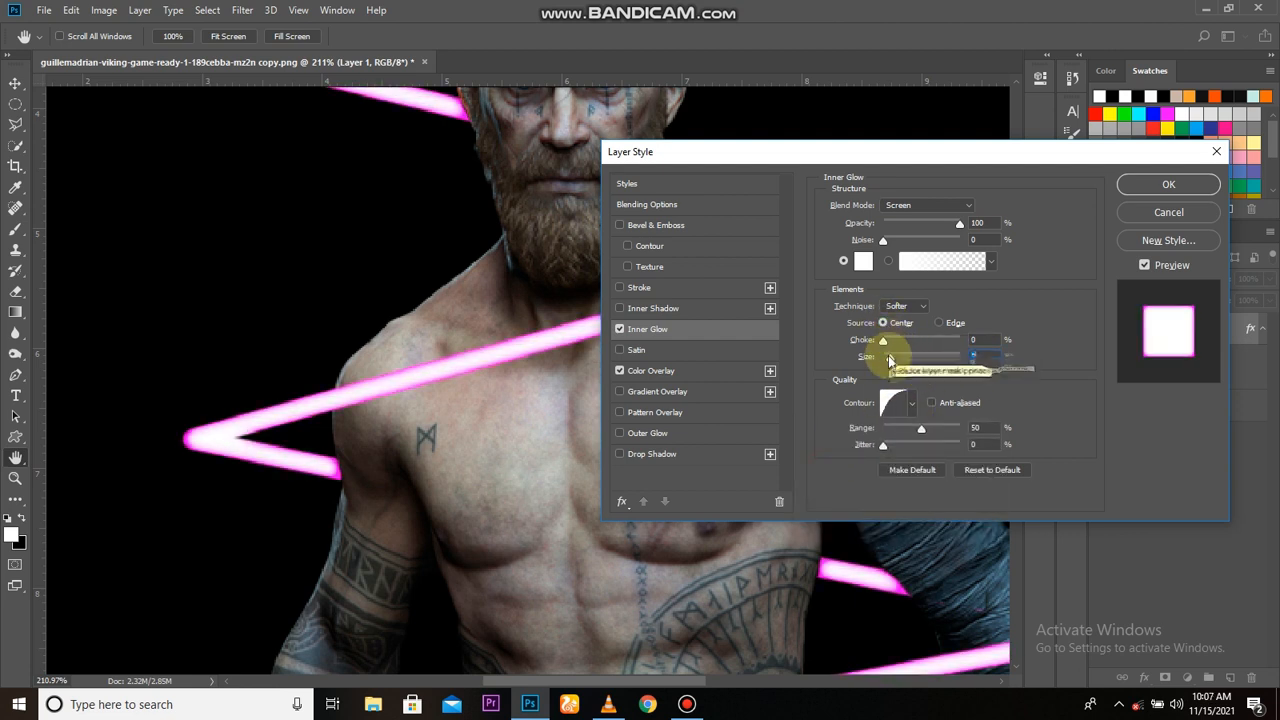
{"action": "left_click_drag", "start_coordinate": [889, 356], "coordinate": [891, 357]}
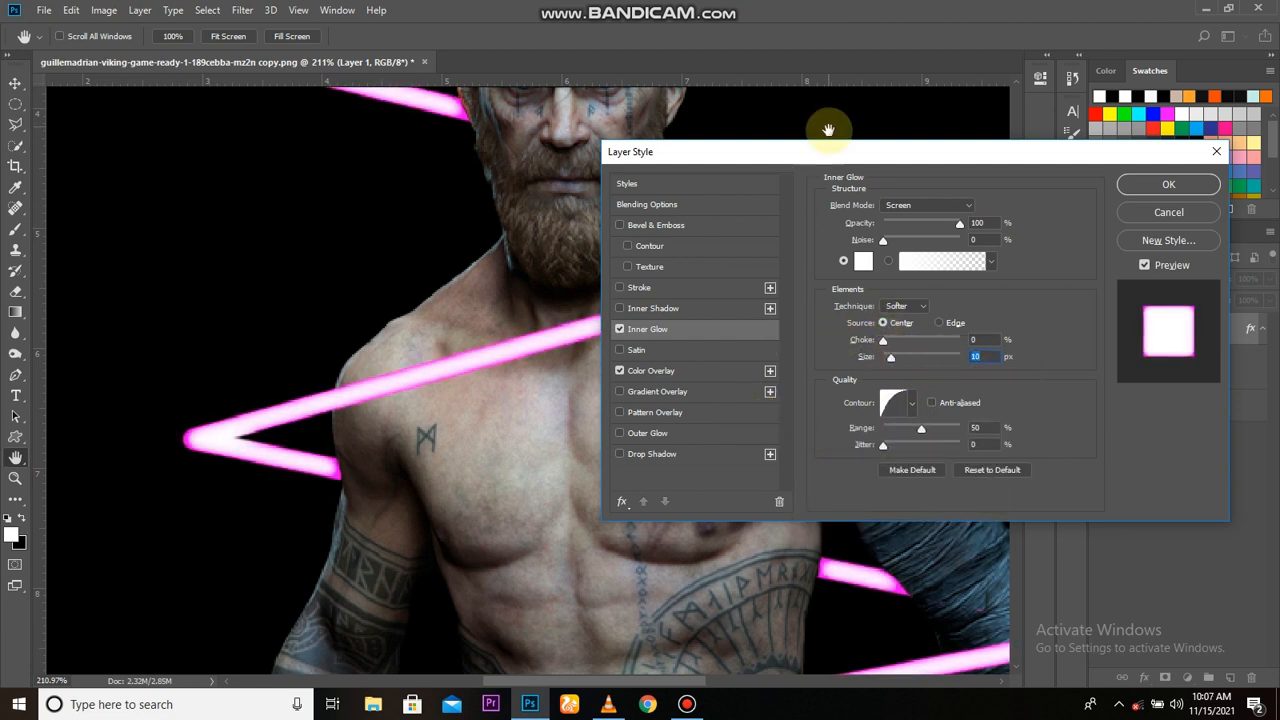
Enable an Outer Glow on the zigzag layer with a magenta colour and the Linear Dodge (Add) blend mode
{"action": "left_click_drag", "start_coordinate": [853, 158], "coordinate": [923, 163]}
{"action": "left_click", "coordinate": [716, 434]}
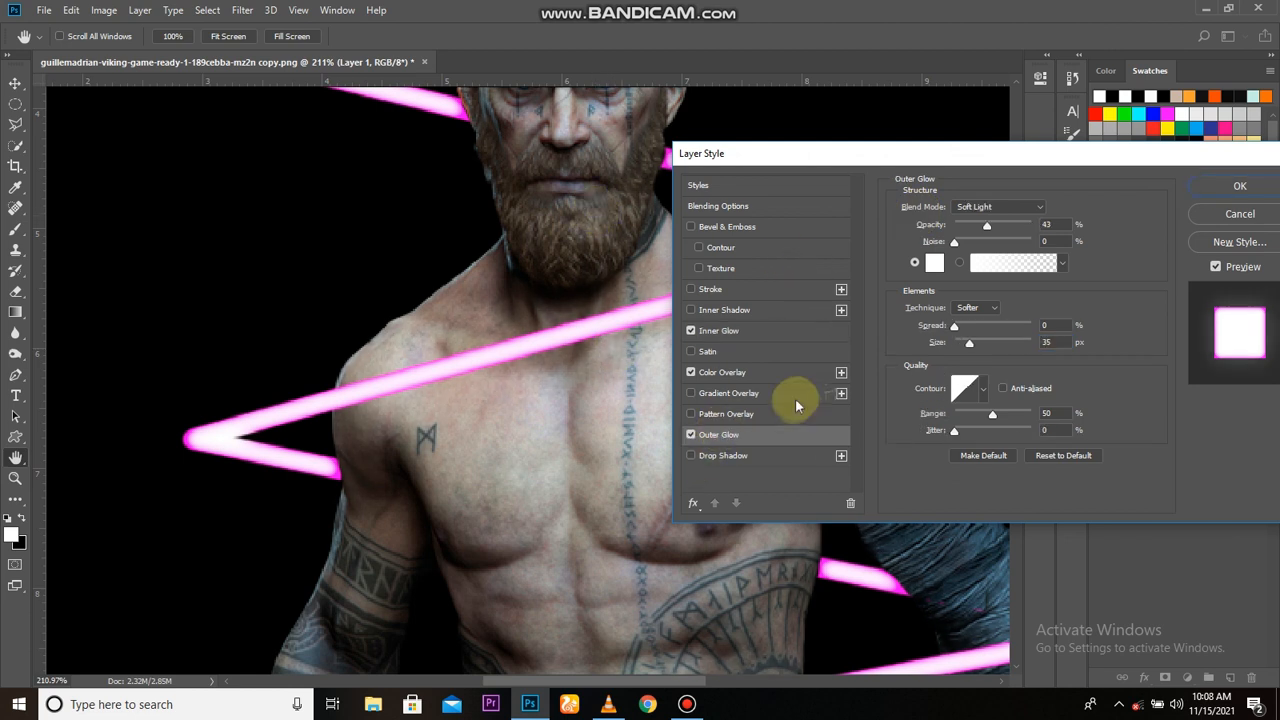
{"action": "left_click", "coordinate": [938, 262]}
{"action": "left_click", "coordinate": [979, 270]}
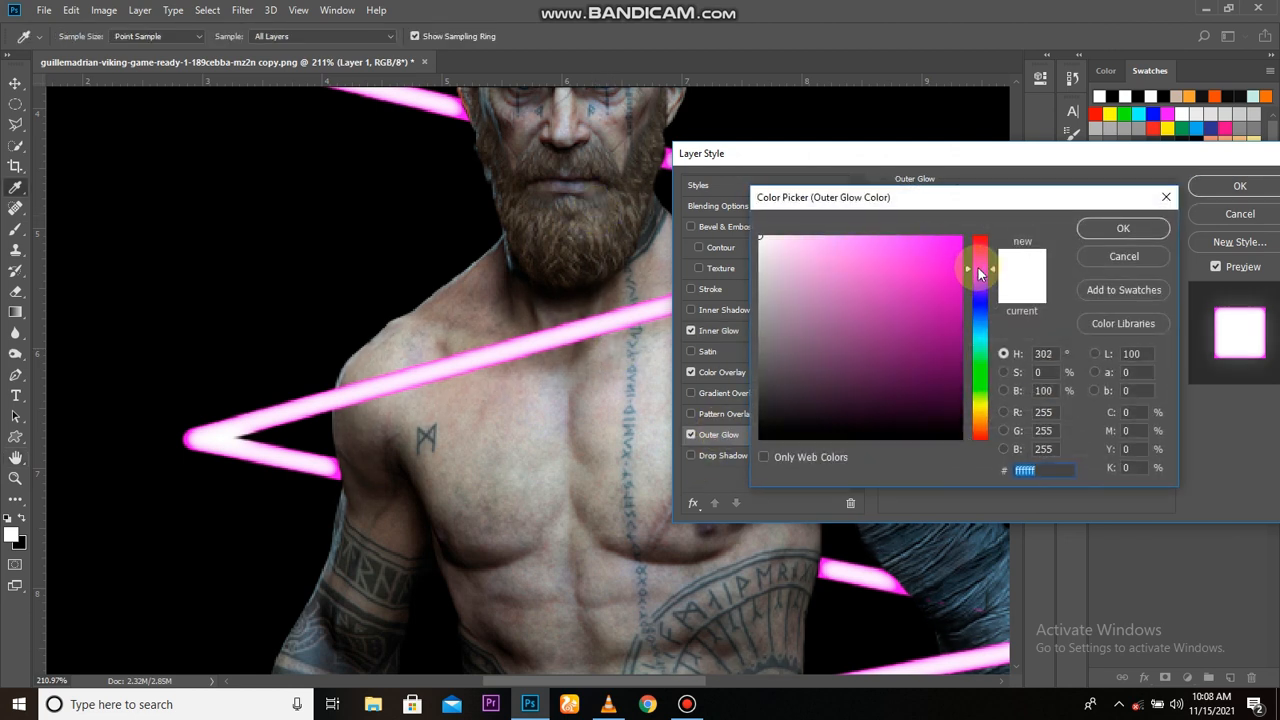
{"action": "left_click_drag", "start_coordinate": [953, 239], "coordinate": [963, 236]}
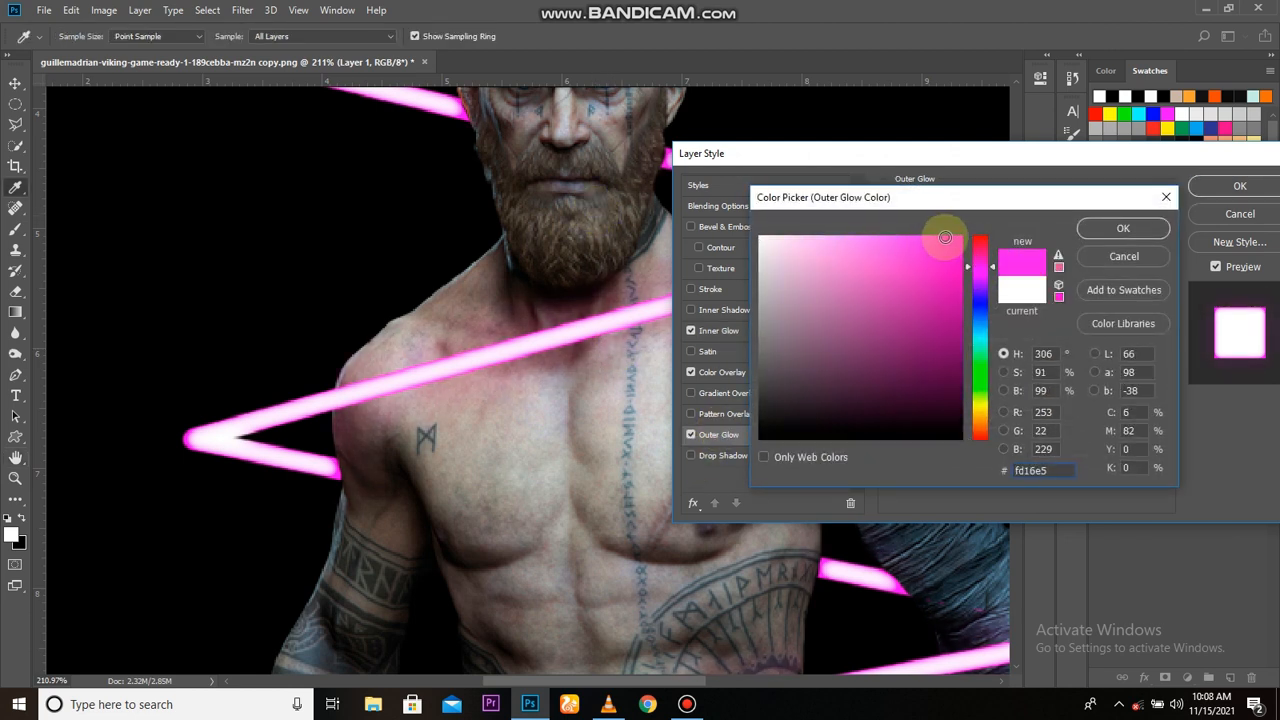
{"action": "left_click", "coordinate": [1123, 229]}
{"action": "left_click", "coordinate": [998, 206]}
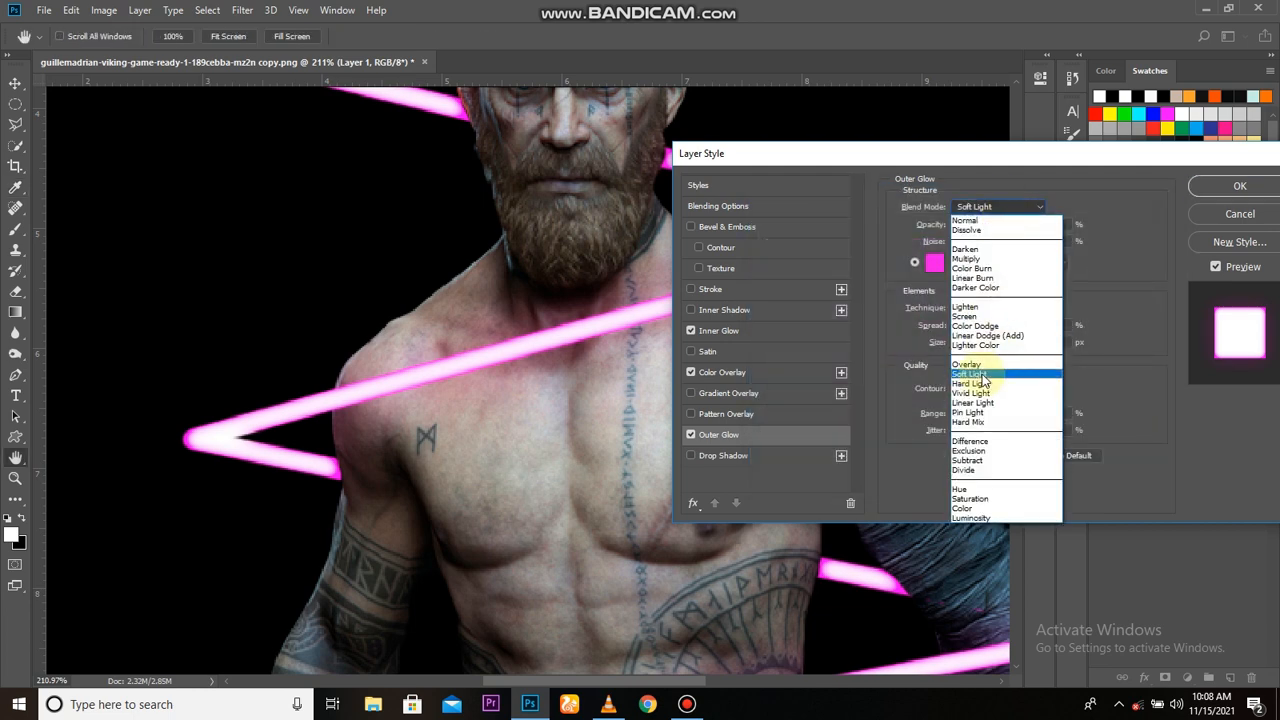
{"action": "left_click", "coordinate": [983, 336]}
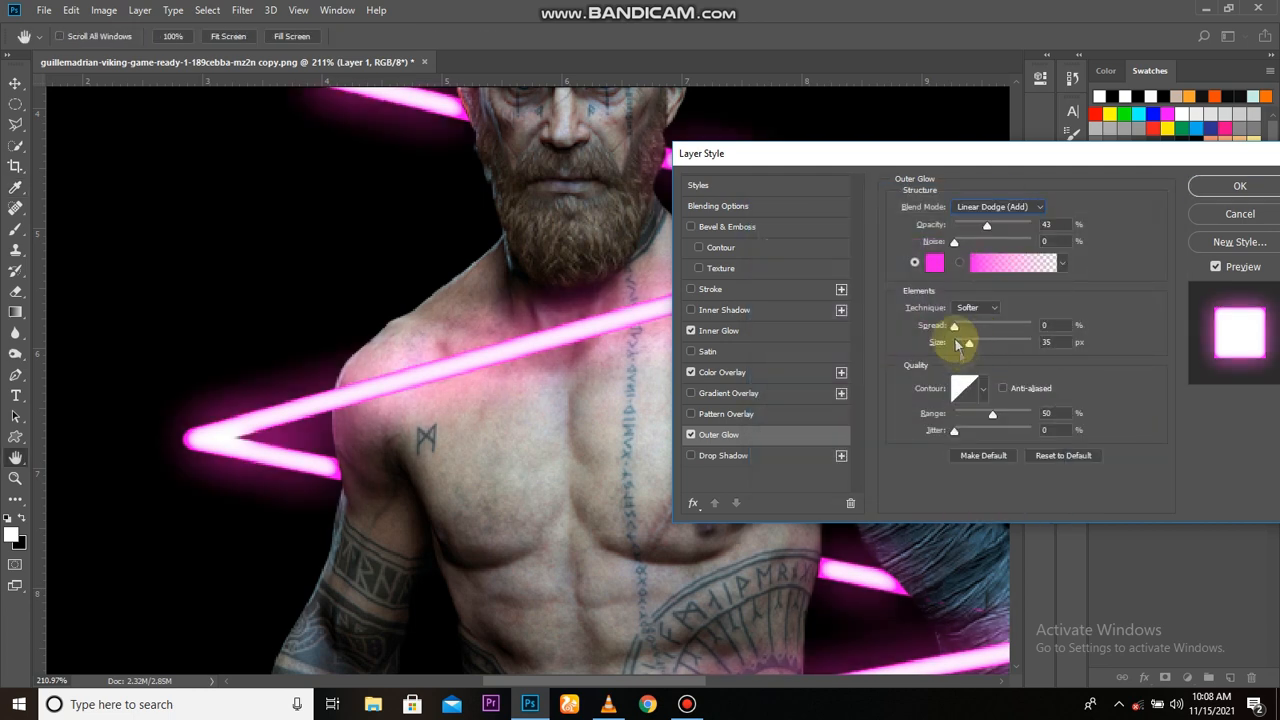
Tune the Outer Glow, reducing its size to 9 px and bringing its opacity to just over half
{"action": "left_click_drag", "start_coordinate": [990, 228], "coordinate": [994, 226]}
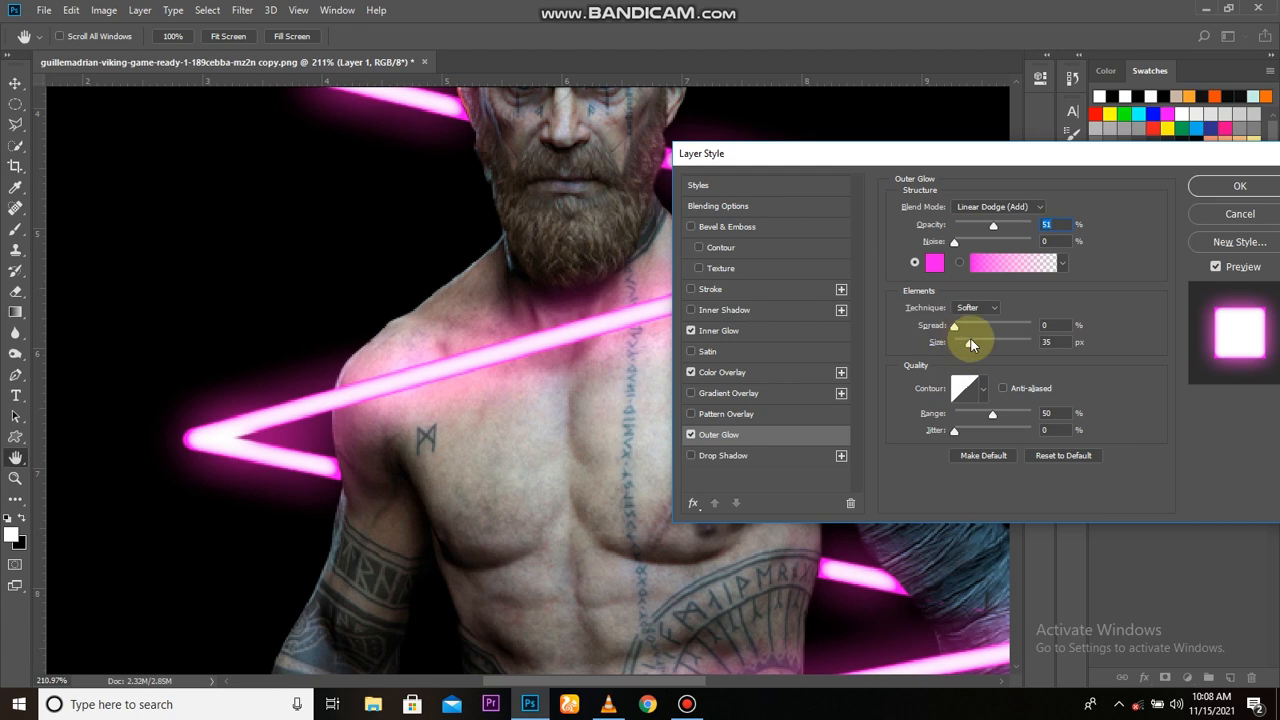
{"action": "left_click_drag", "start_coordinate": [975, 347], "coordinate": [972, 344]}
{"action": "left_click_drag", "start_coordinate": [968, 226], "coordinate": [972, 234]}
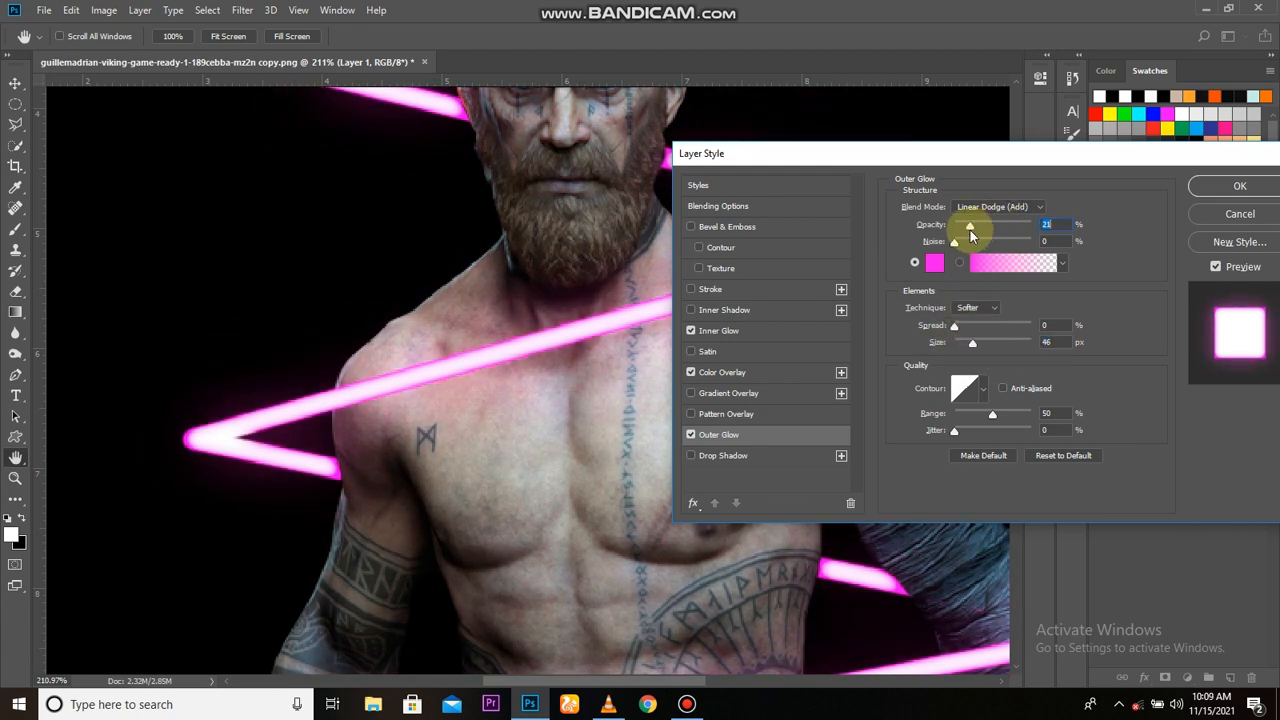
{"action": "left_click_drag", "start_coordinate": [1006, 347], "coordinate": [961, 336]}
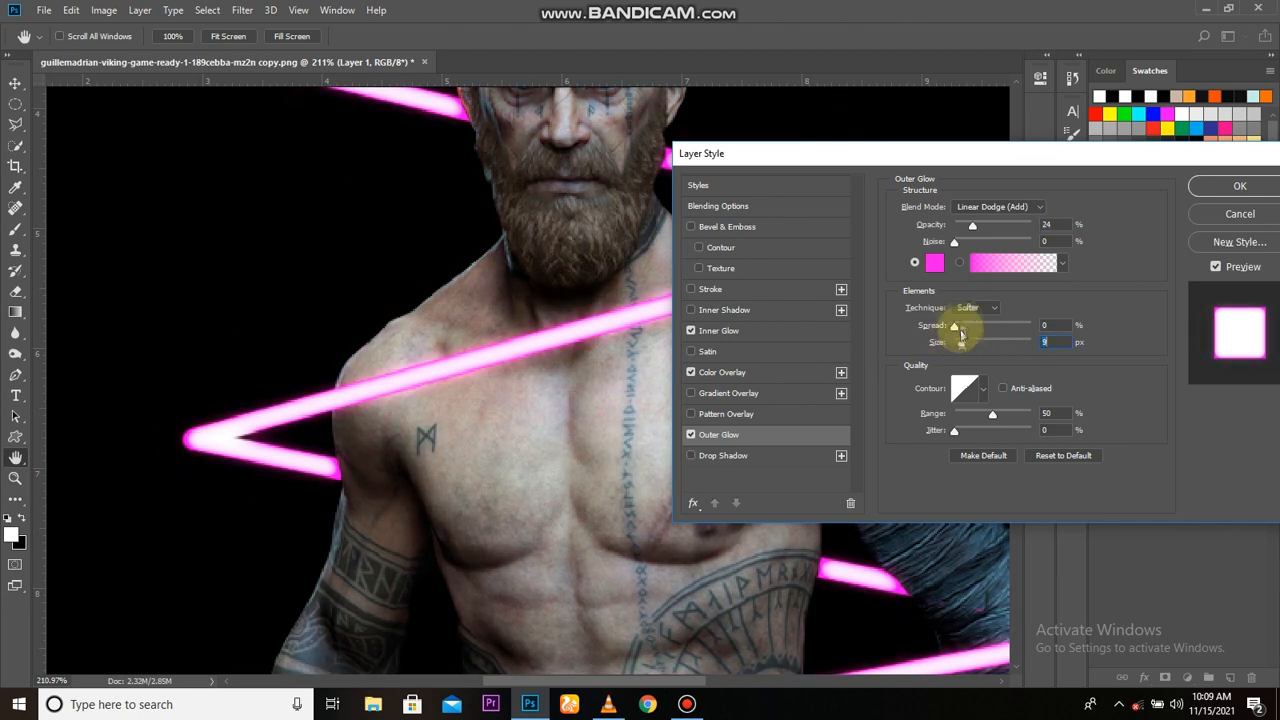
{"action": "left_click_drag", "start_coordinate": [976, 232], "coordinate": [997, 228]}
Enable a Drop Shadow on the zigzag layer and change its colour to magenta
{"action": "left_click", "coordinate": [746, 456]}
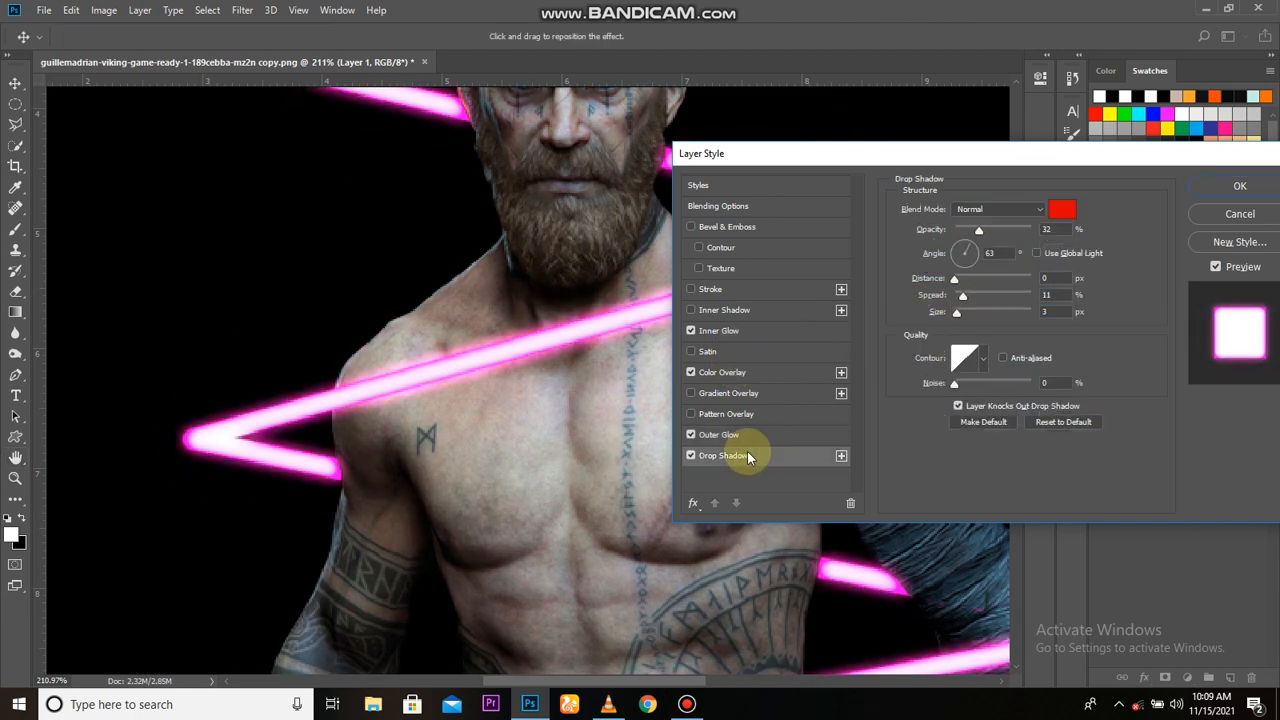
{"action": "left_click", "coordinate": [1079, 211]}
{"action": "left_click", "coordinate": [980, 268]}
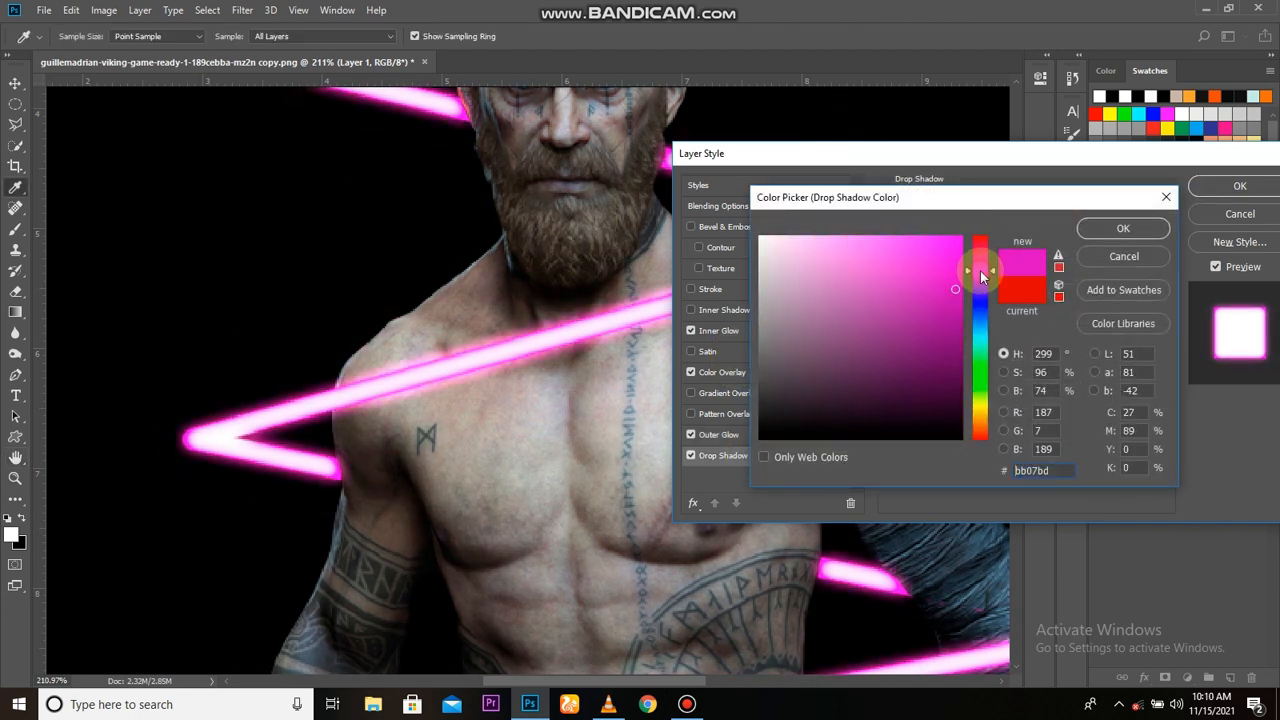
{"action": "left_click", "coordinate": [955, 239]}
{"action": "left_click", "coordinate": [1095, 230]}
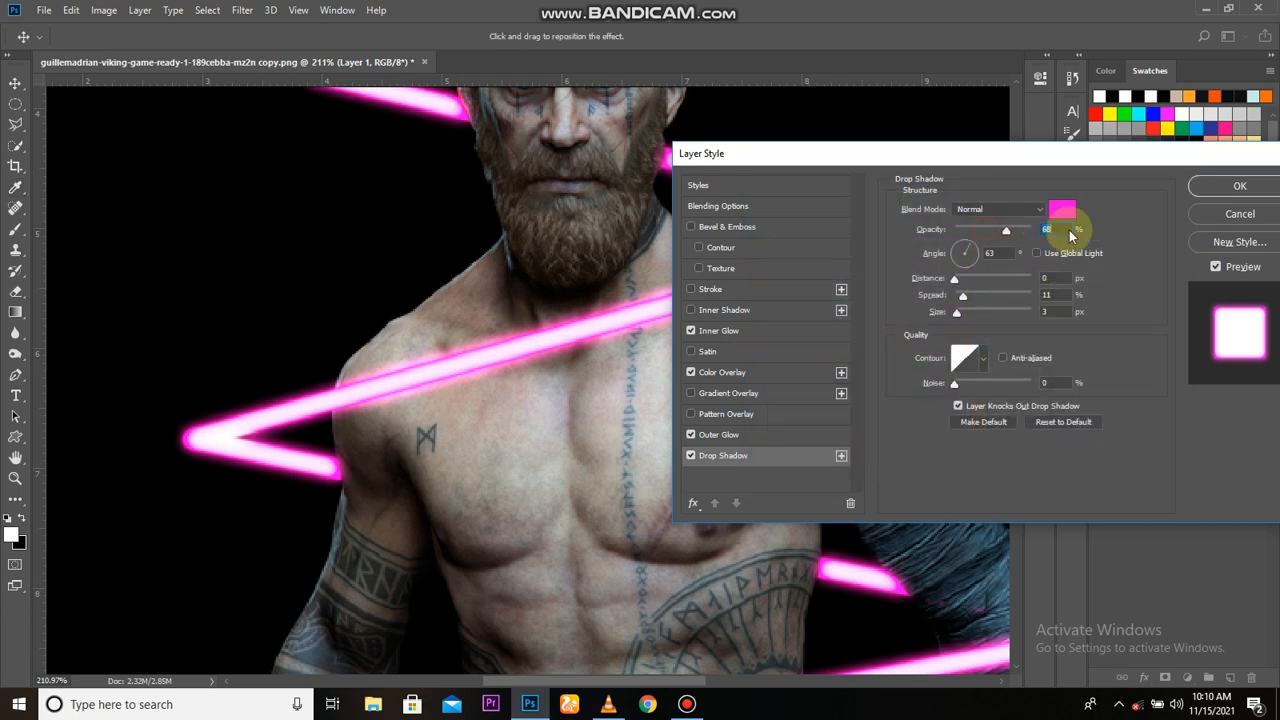
Set the Drop Shadow to 100% opacity, 0% spread and 250 px size, and apply the layer style
{"action": "left_click_drag", "start_coordinate": [1070, 236], "coordinate": [1068, 240]}
{"action": "left_click_drag", "start_coordinate": [957, 315], "coordinate": [1036, 318]}
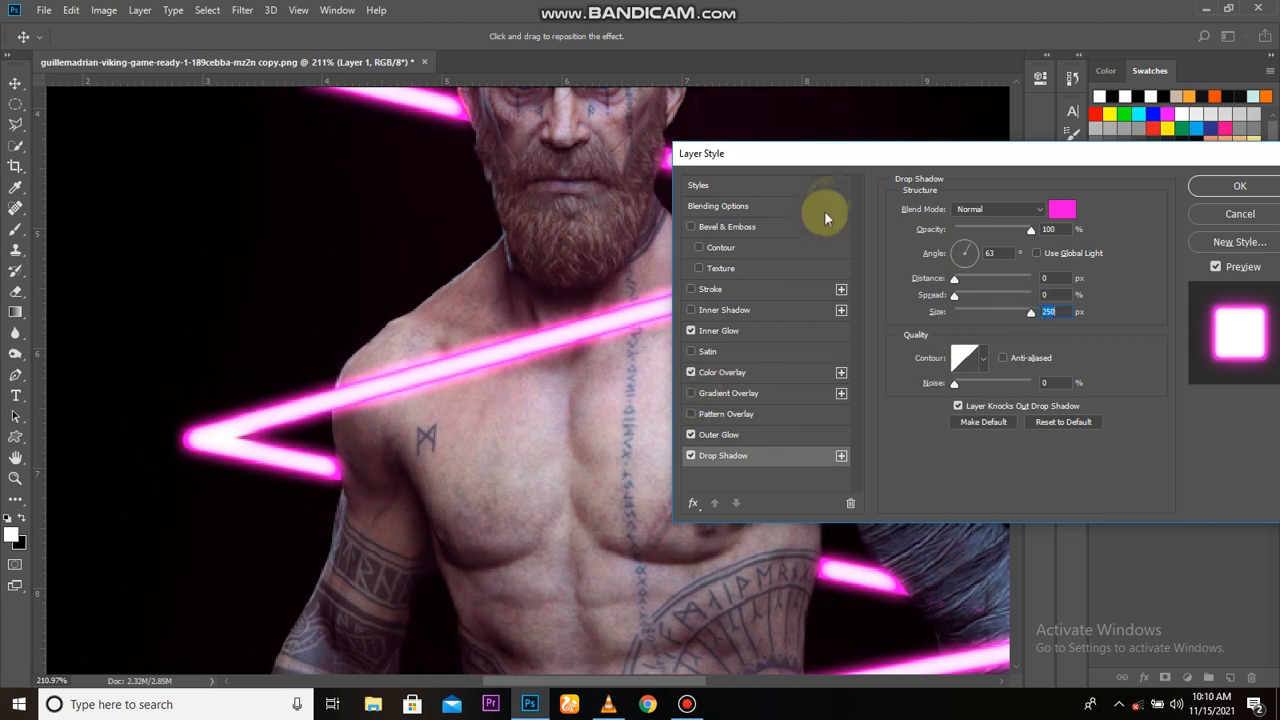
{"action": "left_click_drag", "start_coordinate": [846, 153], "coordinate": [851, 186]}
{"action": "left_click", "coordinate": [1205, 212]}
Compare the whole picture with the neon zigzag layer hidden and shown
{"action": "scroll", "coordinate": [800, 366], "scroll_direction": "down", "scroll_amount": 3}
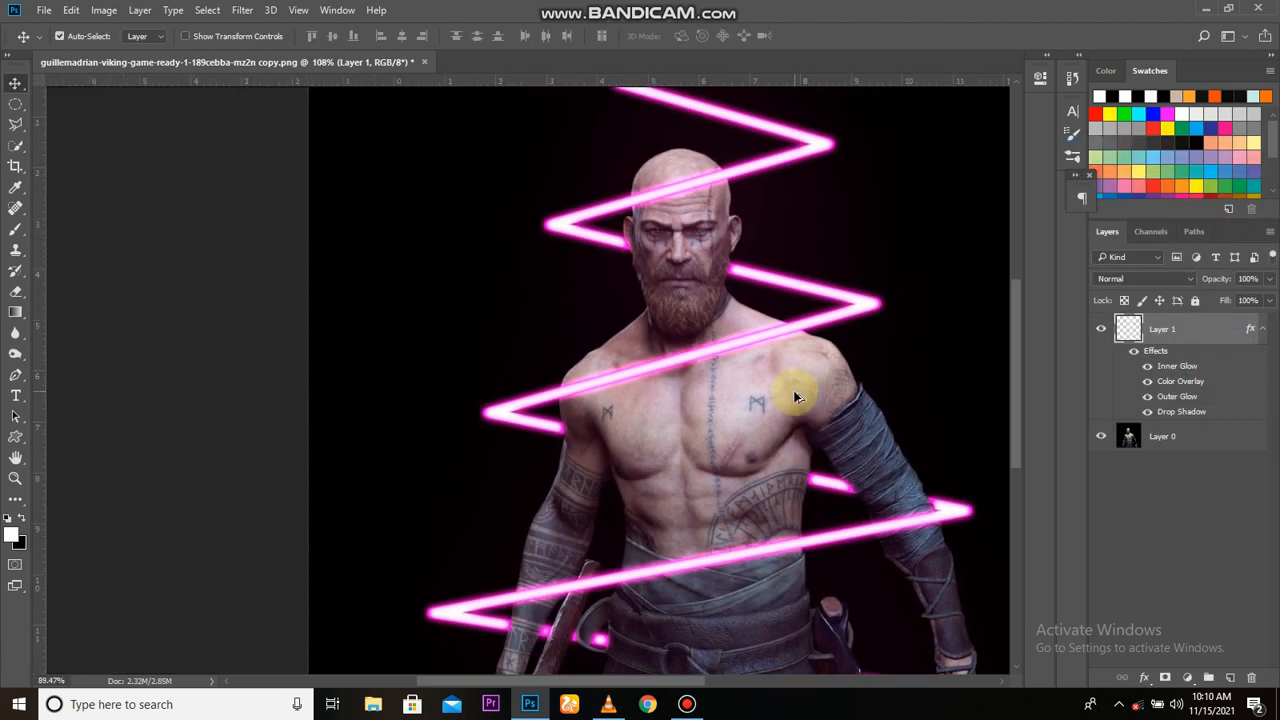
{"action": "scroll", "coordinate": [604, 419], "scroll_direction": "down", "scroll_amount": 2}
{"action": "scroll", "coordinate": [608, 406], "scroll_direction": "up", "scroll_amount": 2}
{"action": "left_click", "coordinate": [1101, 332]}
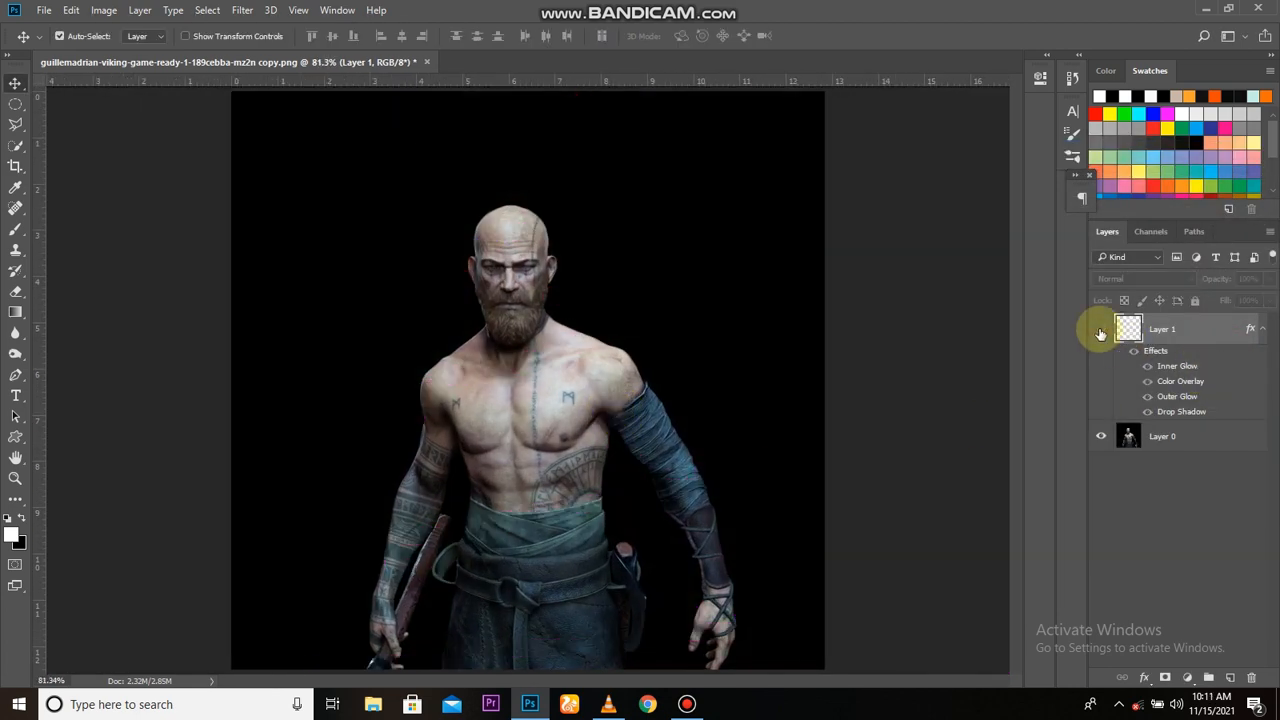
{"action": "left_click", "coordinate": [1101, 332]}
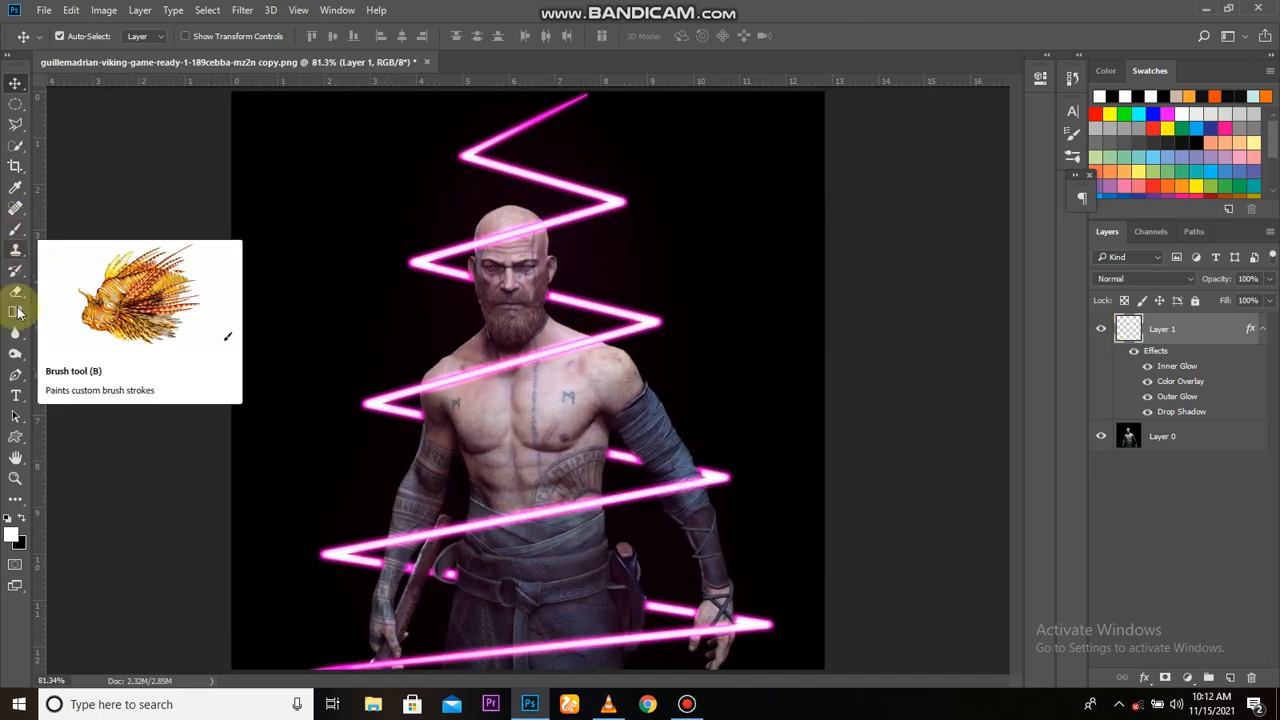
Set up the Brush tool with a soft 55 px tip at 0% hardness, undoing any stray mark
{"action": "left_click", "coordinate": [15, 229]}
{"action": "left_click", "coordinate": [68, 40]}
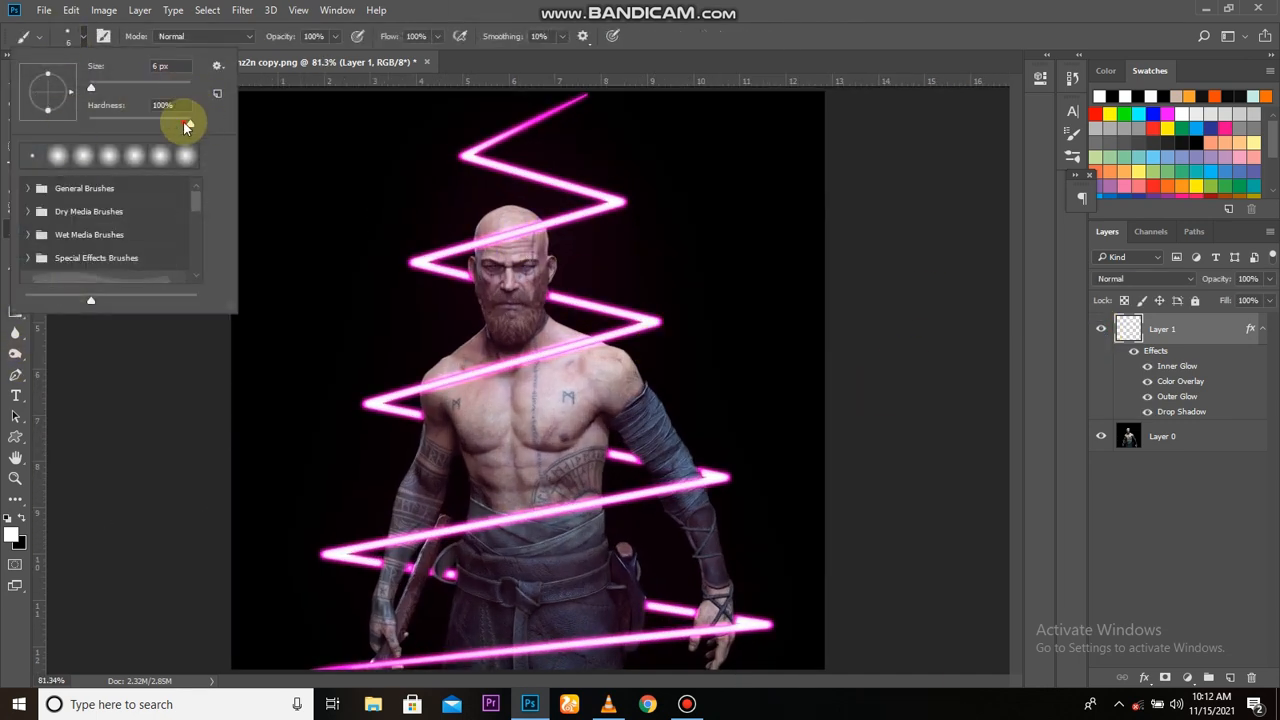
{"action": "left_click", "coordinate": [111, 88]}
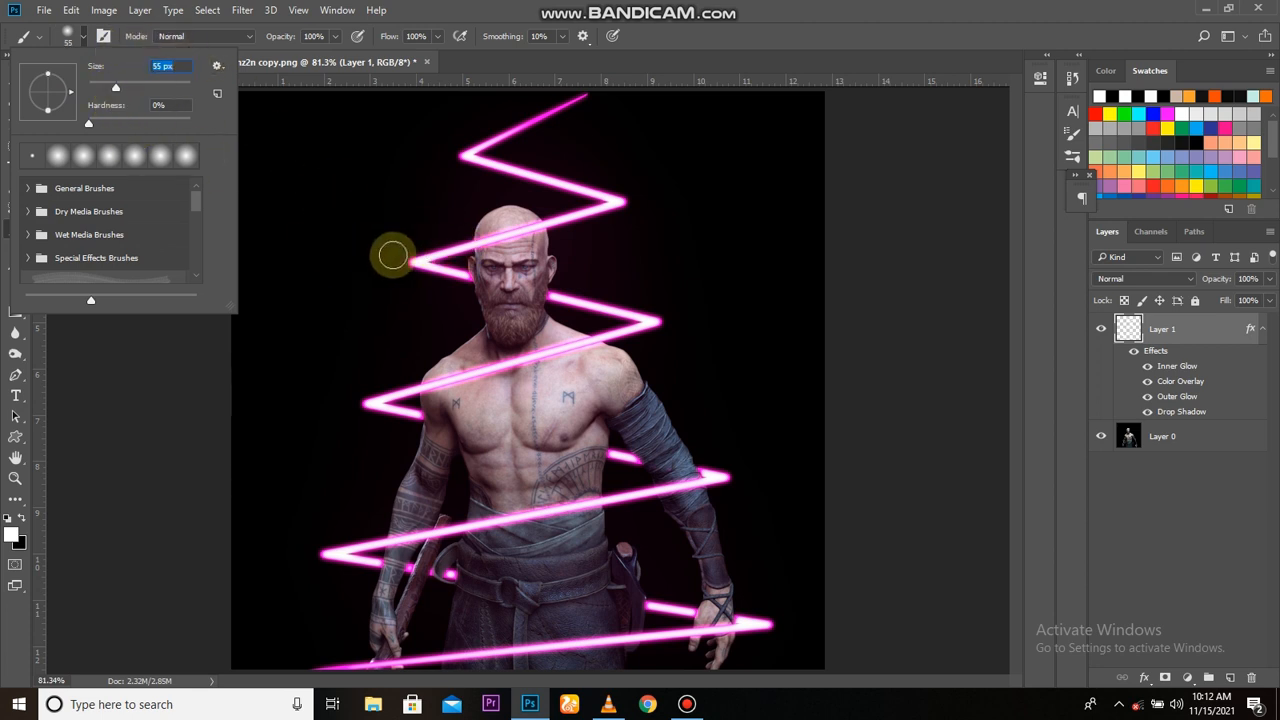
{"action": "left_click", "coordinate": [433, 255]}
{"action": "key", "text": "ctrl+z"}
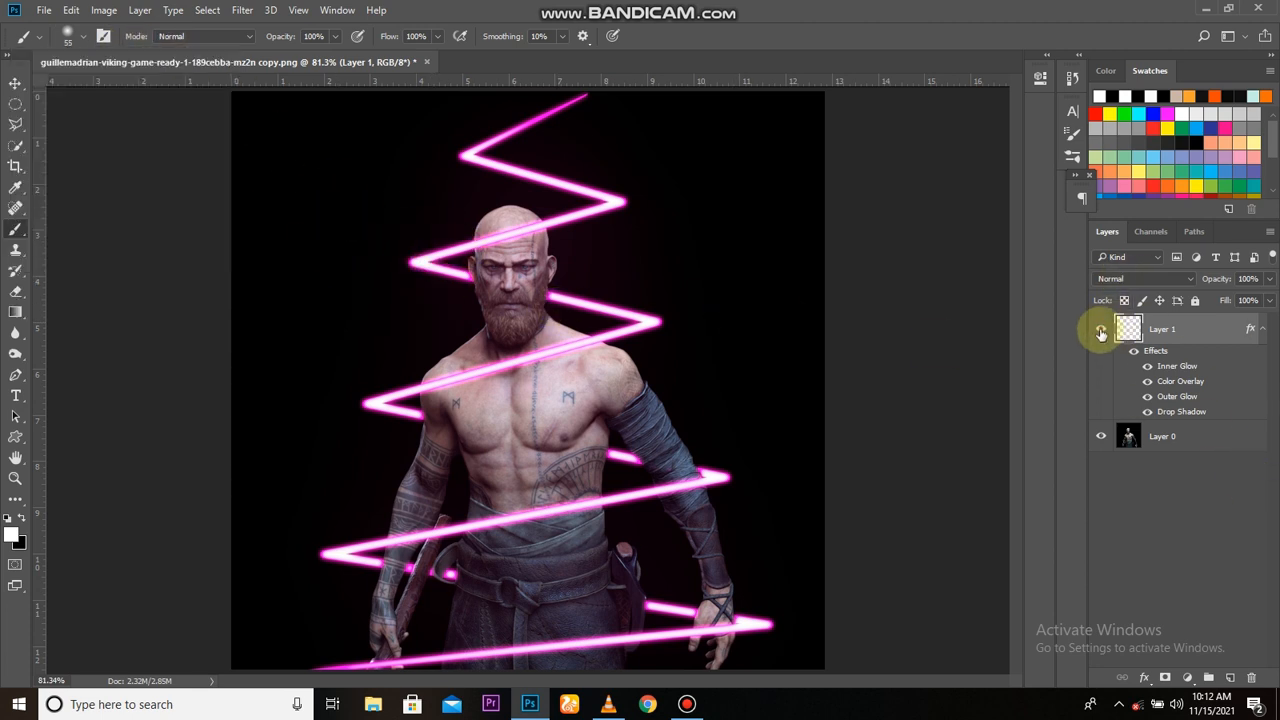
Set the foreground colour to a bright magenta matching the neon zigzag
{"action": "left_click", "coordinate": [12, 536]}
{"action": "left_click", "coordinate": [622, 201]}
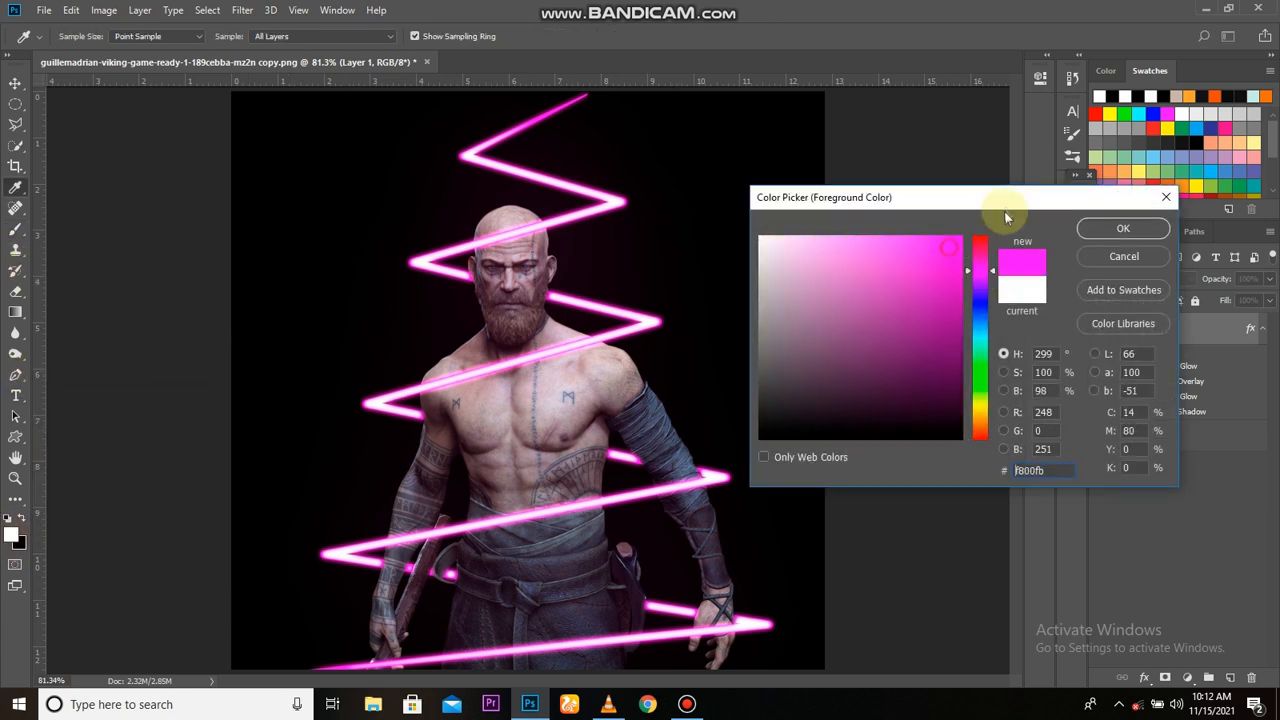
{"action": "left_click", "coordinate": [1108, 225]}
Trace the full zigzag with a Pen tool path, placing an anchor at every corner from the top end to the bottom end
{"action": "left_click", "coordinate": [15, 374]}
{"action": "left_click", "coordinate": [588, 93]}
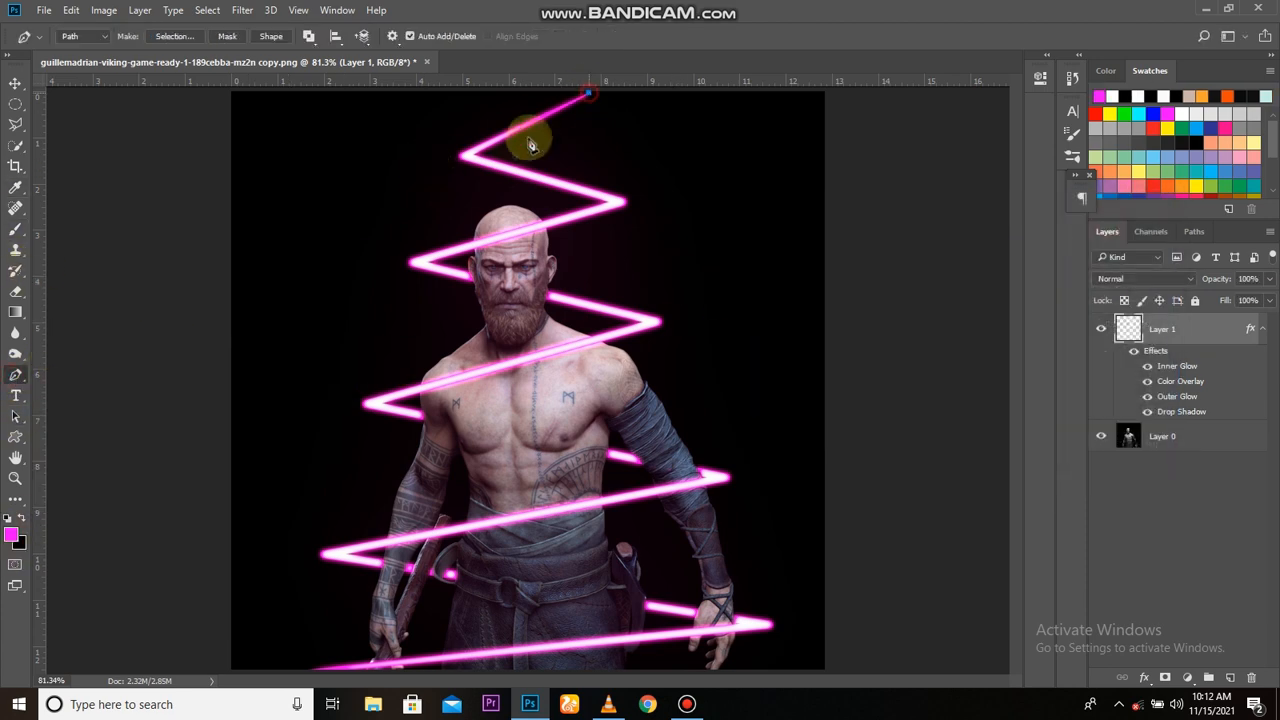
{"action": "left_click", "coordinate": [411, 263]}
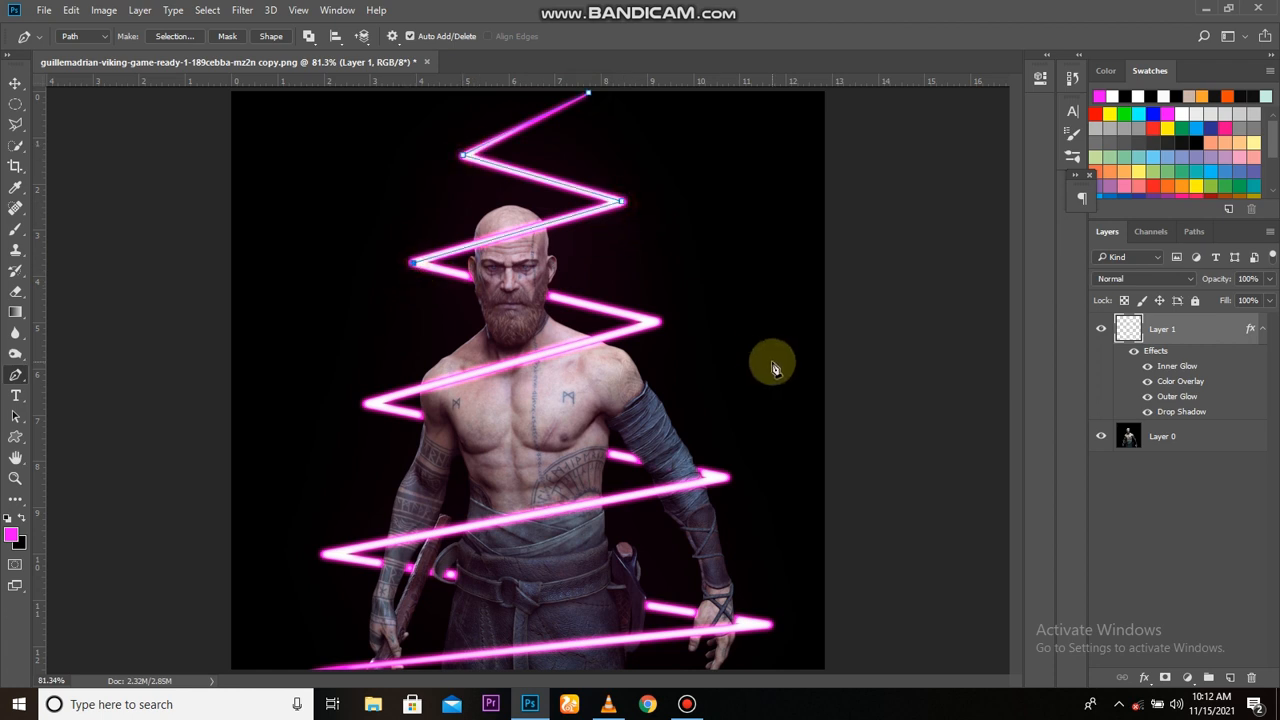
{"action": "left_click", "coordinate": [655, 323]}
{"action": "left_click", "coordinate": [733, 480]}
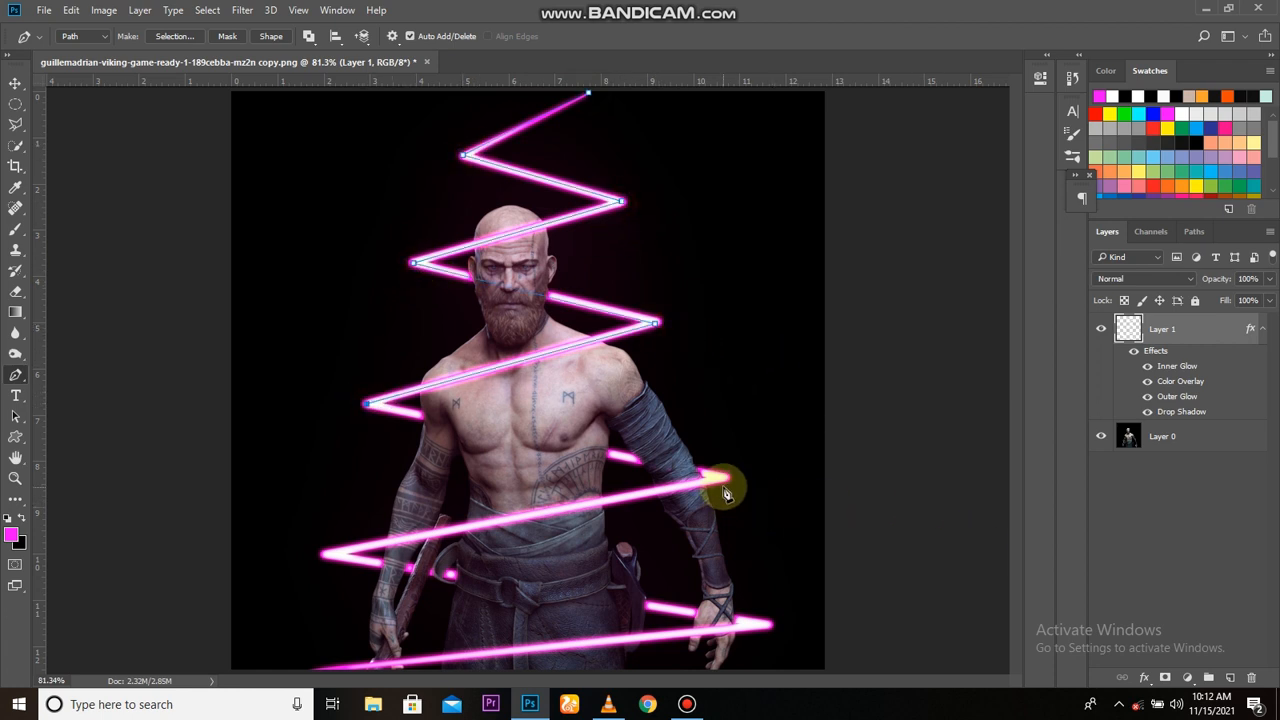
{"action": "left_click", "coordinate": [768, 626]}
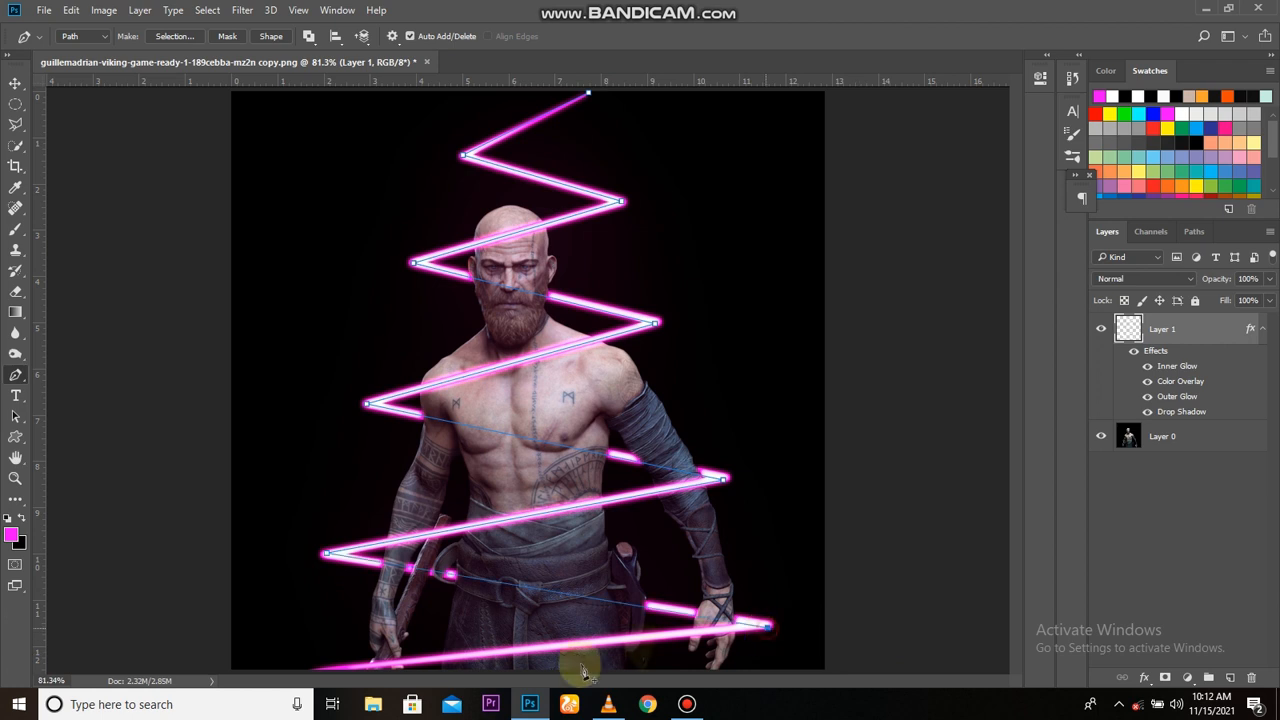
{"action": "left_click", "coordinate": [316, 671]}
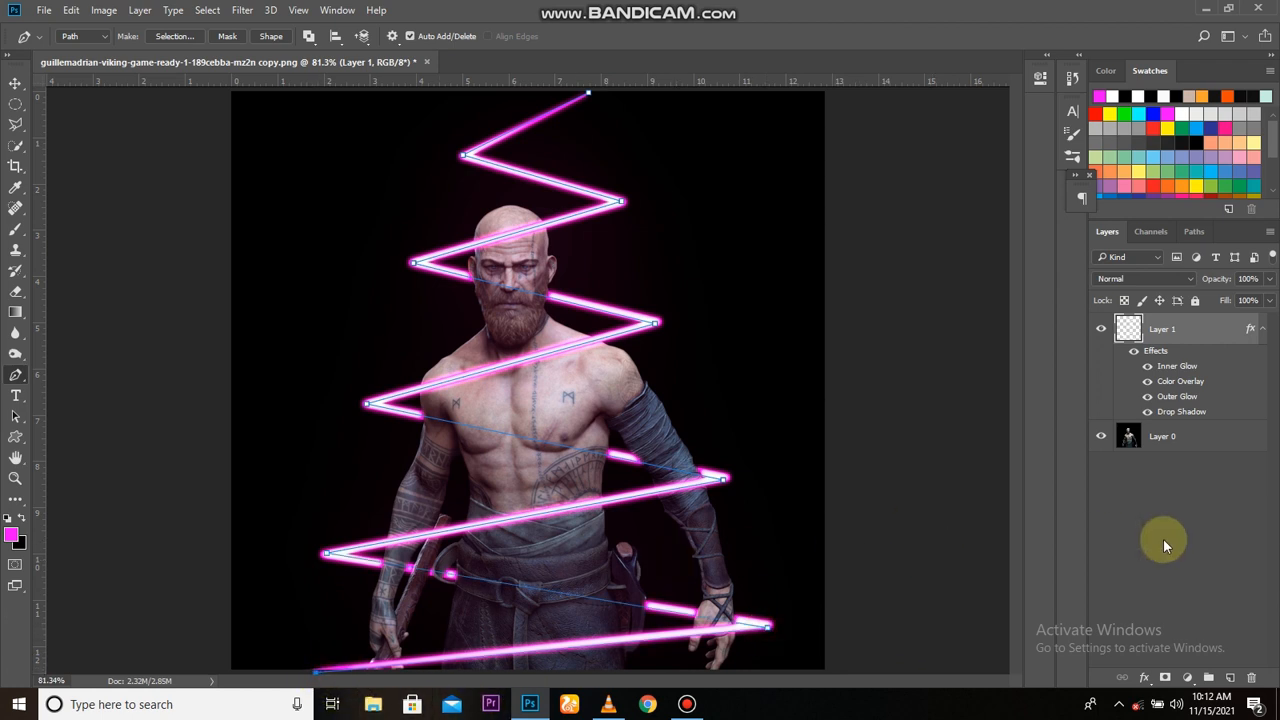
Create a new layer above the zigzag and stroke the path on it with the magenta brush
{"action": "left_click", "coordinate": [1229, 677]}
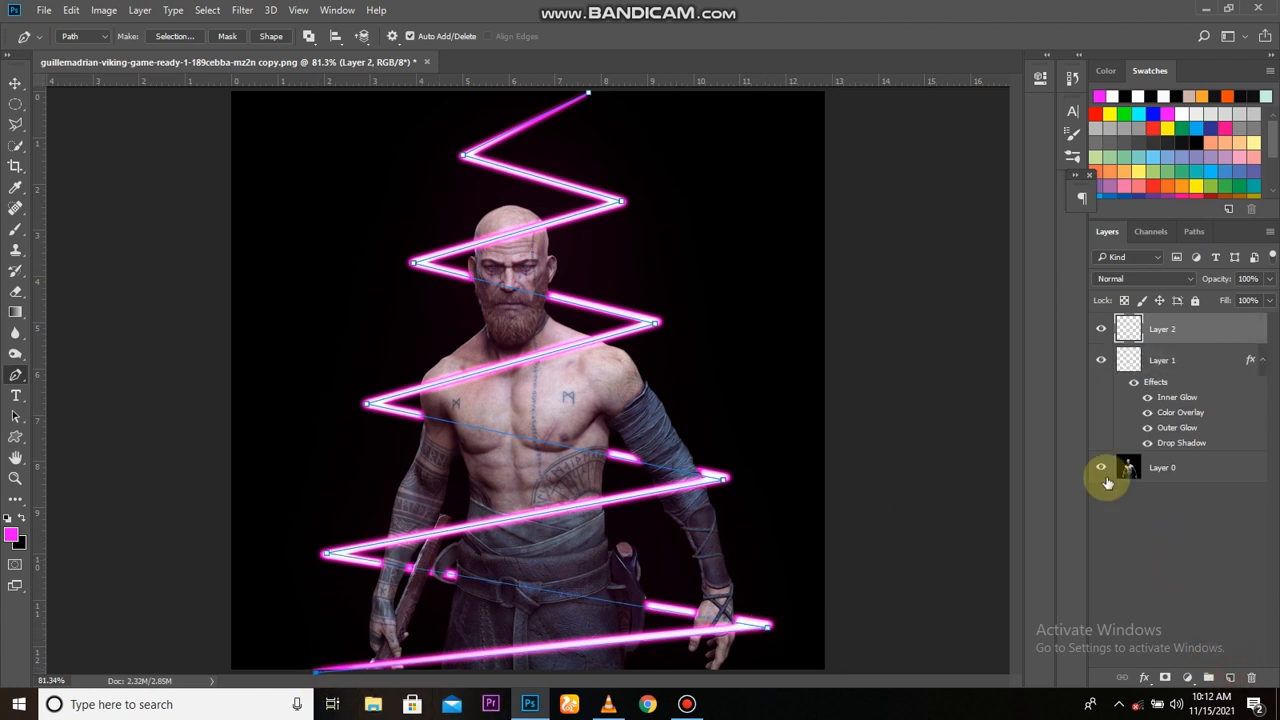
{"action": "right_click", "coordinate": [659, 330]}
{"action": "left_click", "coordinate": [720, 449]}
{"action": "left_click", "coordinate": [743, 237]}
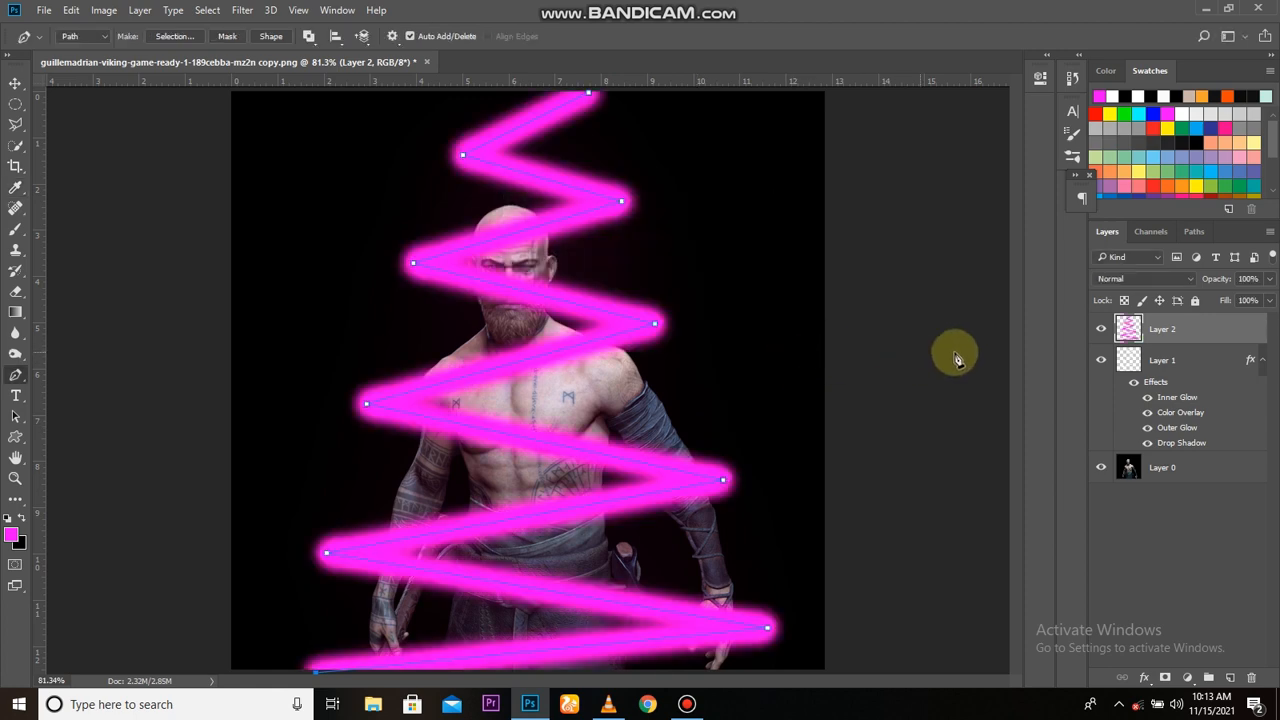
Set the stroked glow layer's blend mode to Linear Dodge (Add) and its fill to 28%
{"action": "left_click", "coordinate": [1122, 280]}
{"action": "left_click", "coordinate": [1135, 408]}
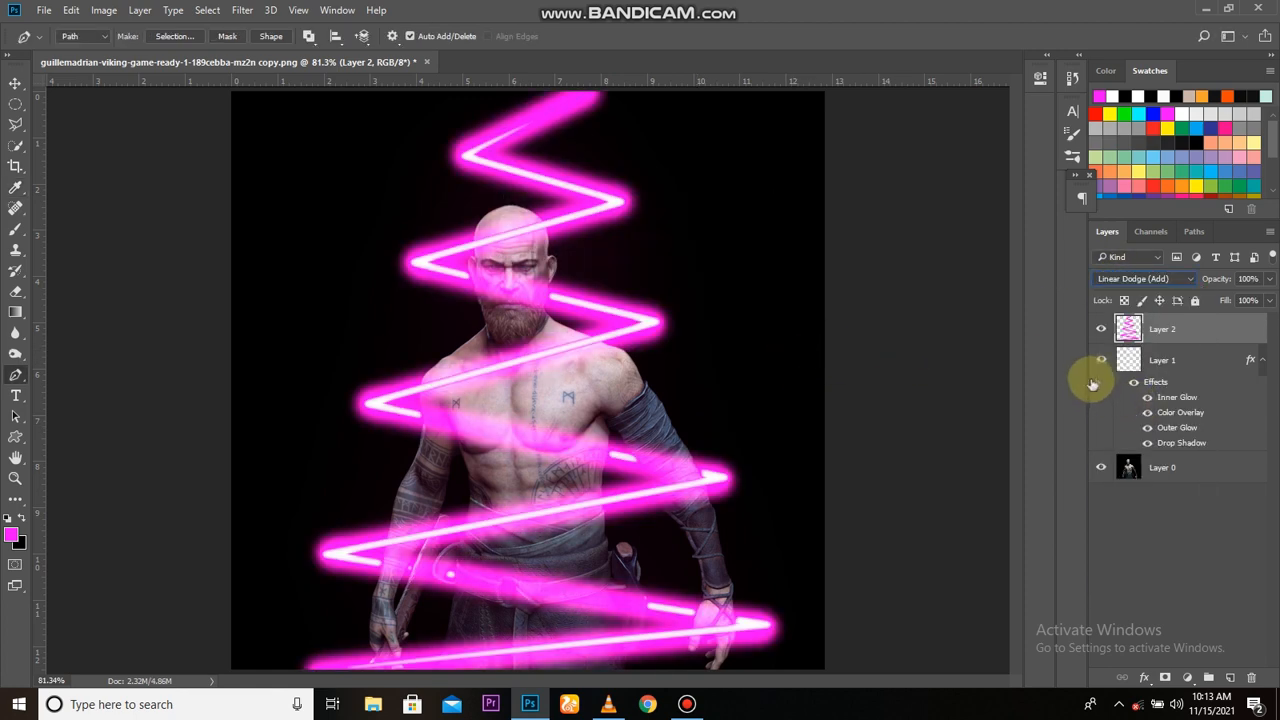
{"action": "left_click_drag", "start_coordinate": [1204, 311], "coordinate": [1155, 314]}
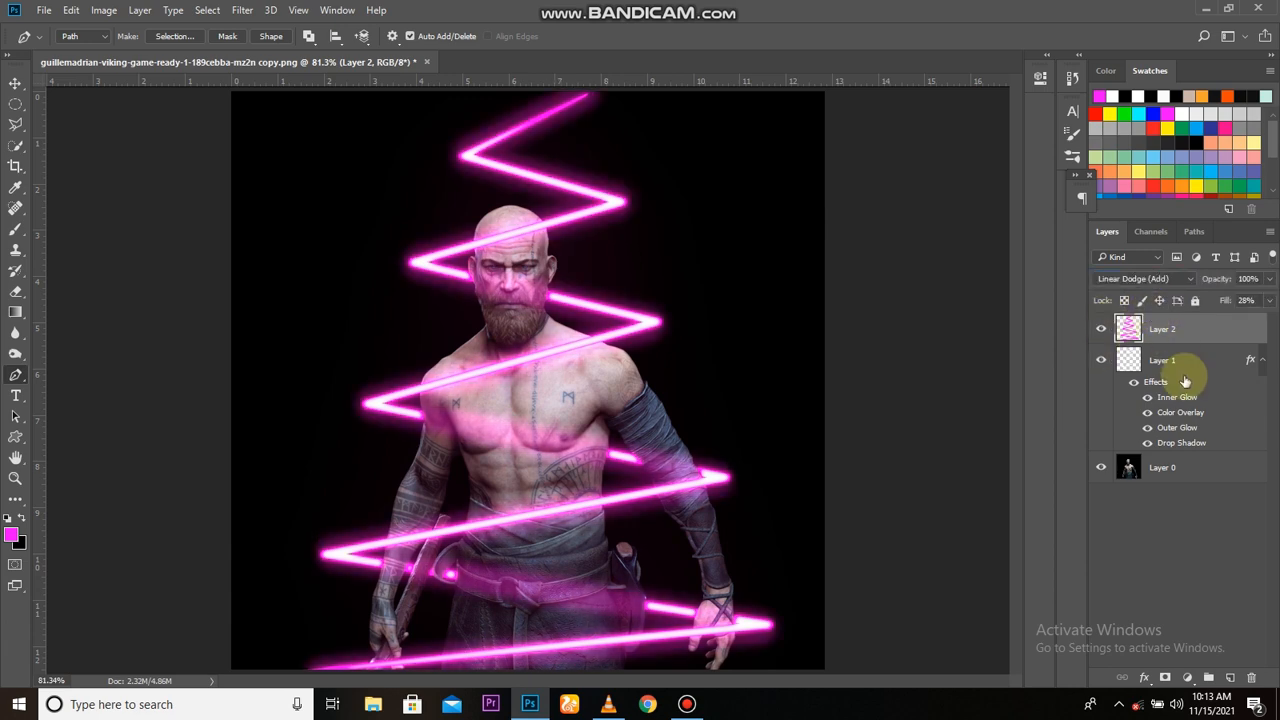
Add a layer mask to the glow layer and prepare a black 55 px brush at 100% hardness
{"action": "left_click", "coordinate": [1165, 677]}
{"action": "key", "text": "b"}
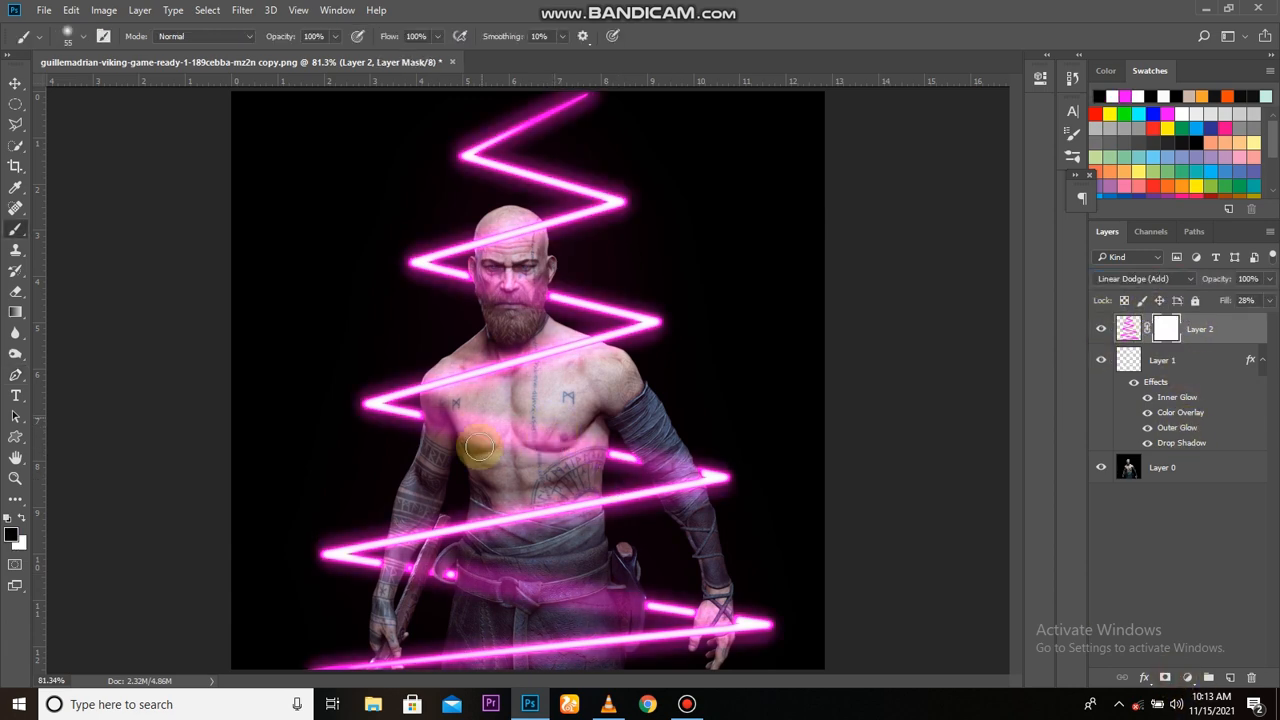
{"action": "left_click", "coordinate": [68, 36]}
{"action": "left_click_drag", "start_coordinate": [89, 124], "coordinate": [191, 124]}
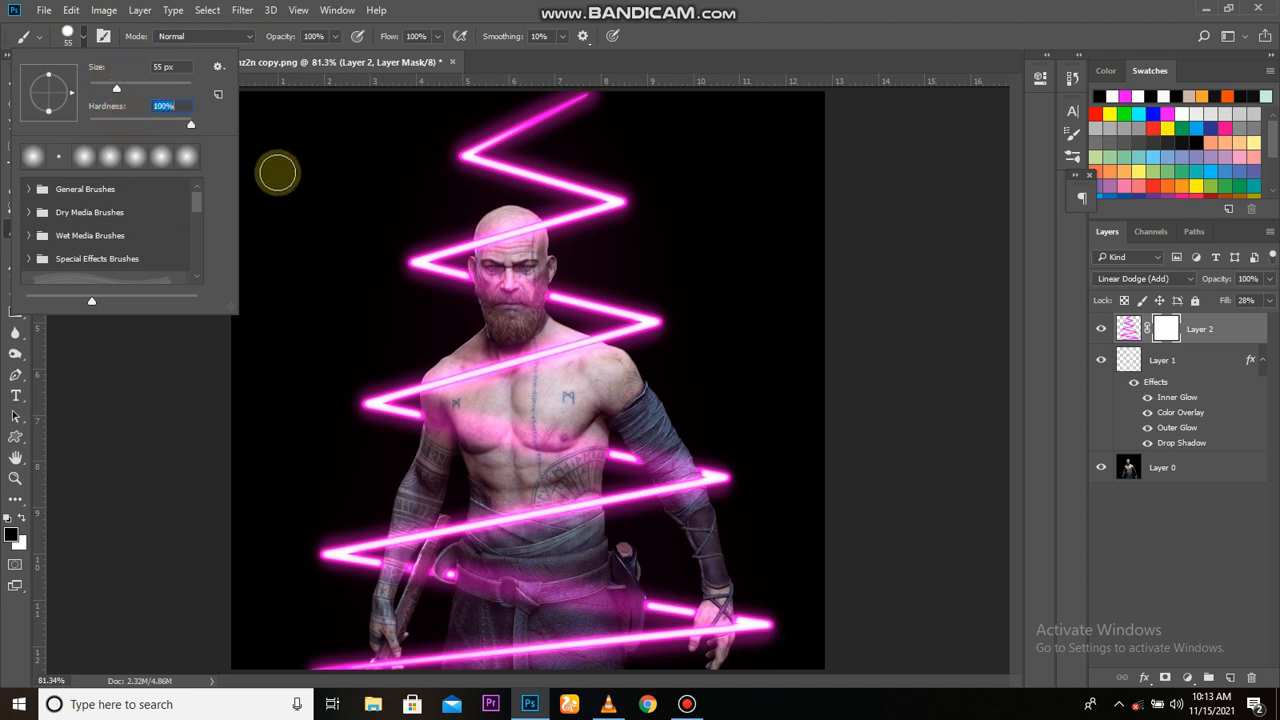
Paint black on the glow layer's mask with a soft 55 px brush to remove the magenta spill across the viking's chest
{"action": "left_click", "coordinate": [516, 421]}
{"action": "scroll", "coordinate": [516, 421], "scroll_direction": "up", "scroll_amount": 2}
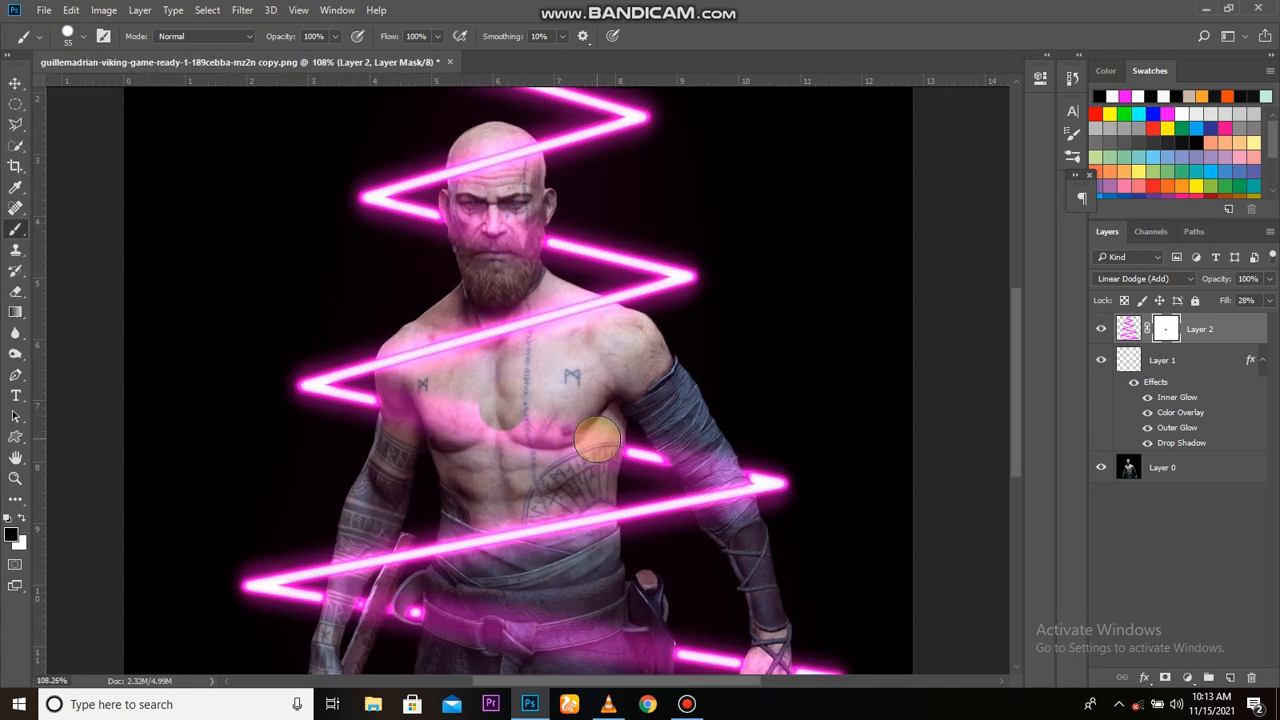
{"action": "mouse_move", "coordinate": [407, 423]}
{"action": "left_mouse_down"}
{"action": "mouse_move", "coordinate": [494, 405]}
{"action": "mouse_move", "coordinate": [462, 413]}
{"action": "mouse_move", "coordinate": [574, 451]}
{"action": "left_mouse_up"}
{"action": "left_click", "coordinate": [68, 36]}
{"action": "left_click", "coordinate": [133, 125]}
{"action": "left_click", "coordinate": [404, 418]}
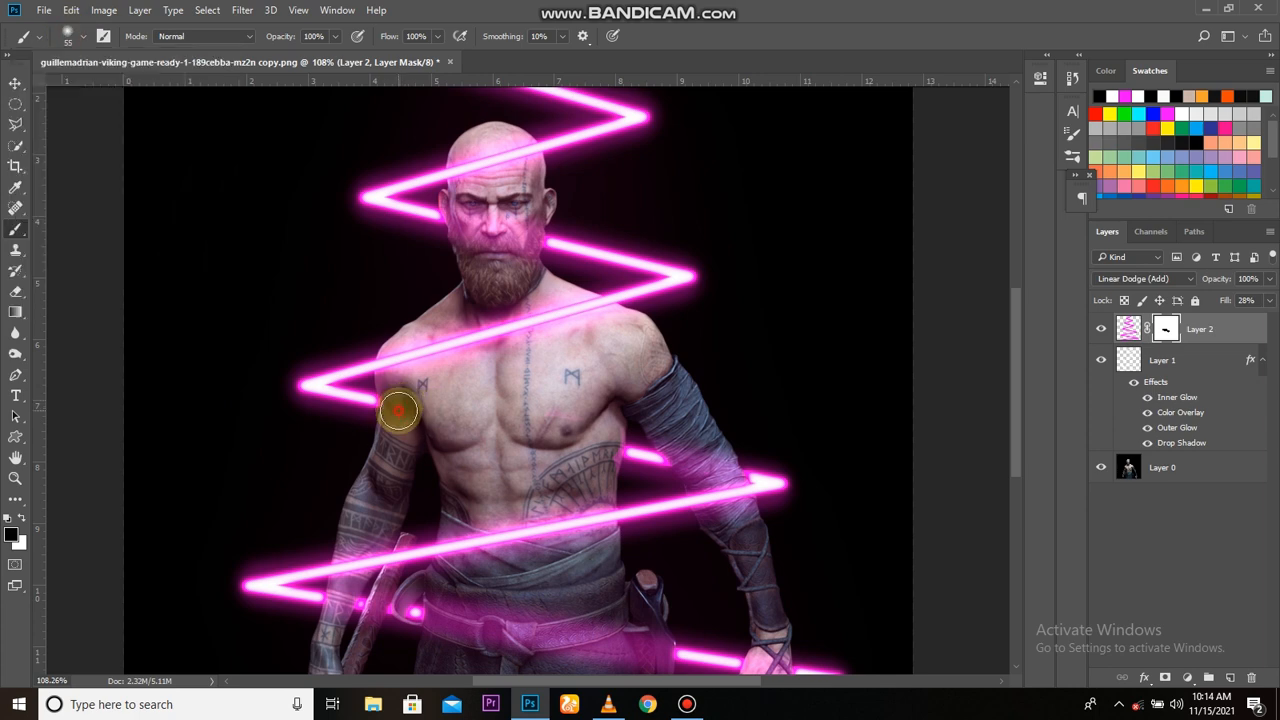
Mask out the magenta glow covering the viking's face and wrapped upper arm with the black brush
{"action": "key", "text": "x"}
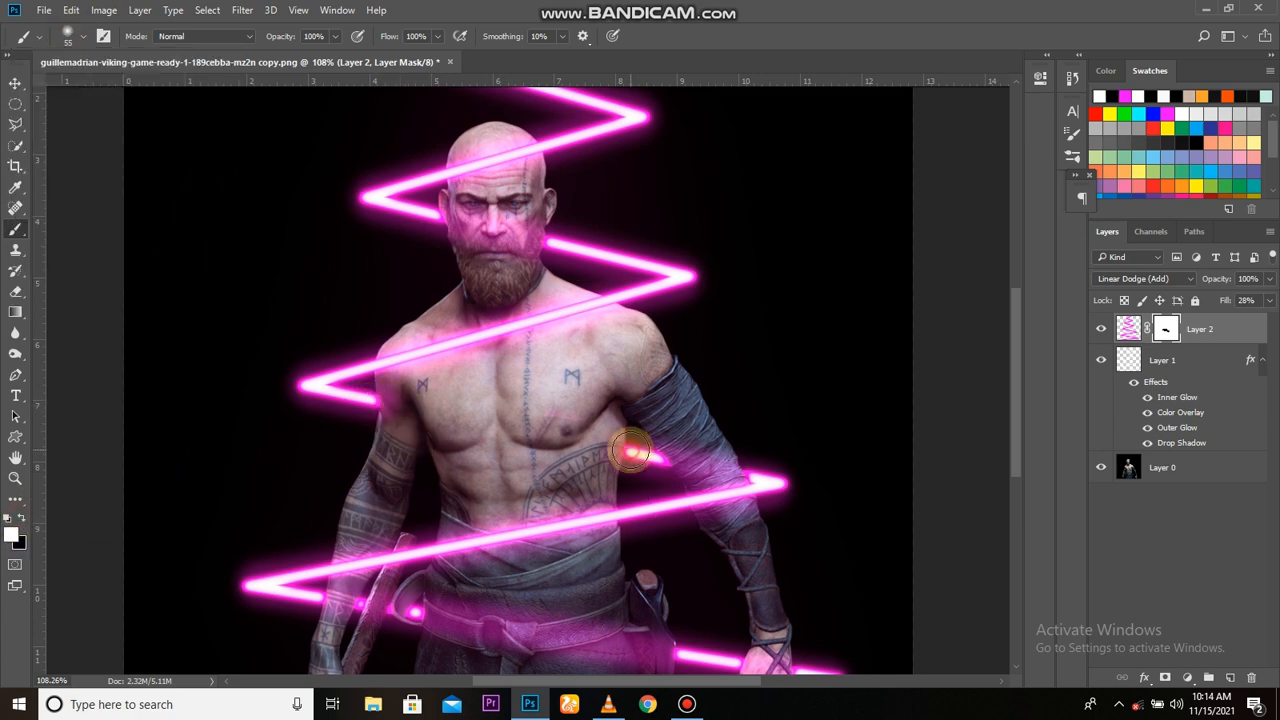
{"action": "key", "text": "x"}
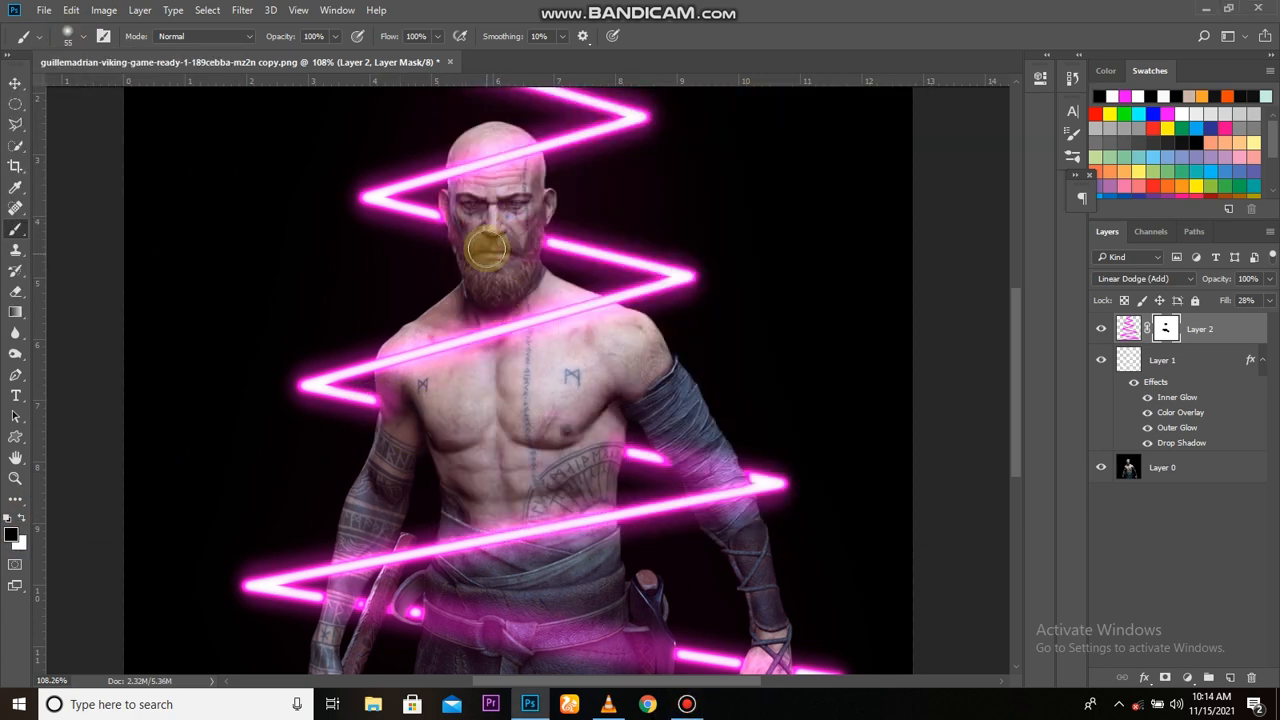
{"action": "left_click_drag", "start_coordinate": [691, 457], "coordinate": [723, 319]}
Mask out the magenta glow over the viking's belt and waist with the black brush
{"action": "scroll", "coordinate": [366, 484], "scroll_direction": "up", "scroll_amount": 4}
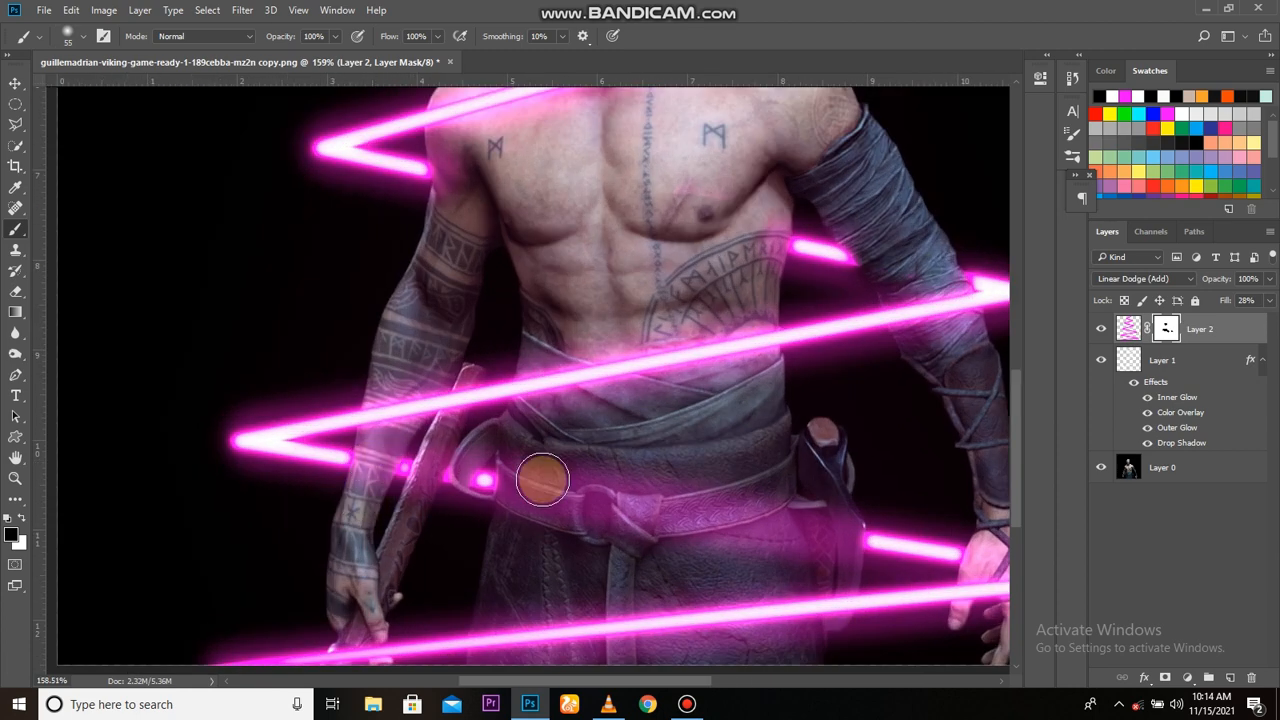
{"action": "left_click_drag", "start_coordinate": [797, 537], "coordinate": [576, 518]}
{"action": "left_click_drag", "start_coordinate": [522, 465], "coordinate": [531, 494]}
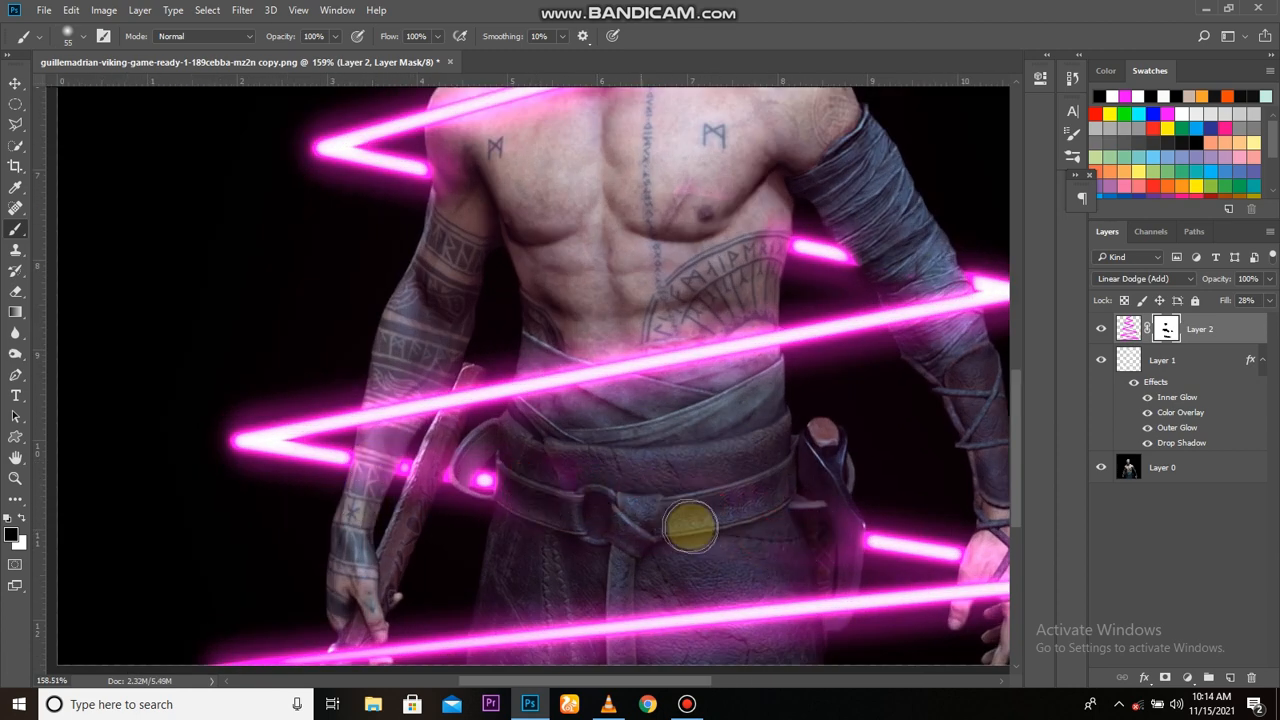
{"action": "scroll", "coordinate": [650, 501], "scroll_direction": "down", "scroll_amount": 4}
{"action": "scroll", "coordinate": [600, 460], "scroll_direction": "down", "scroll_amount": 4}
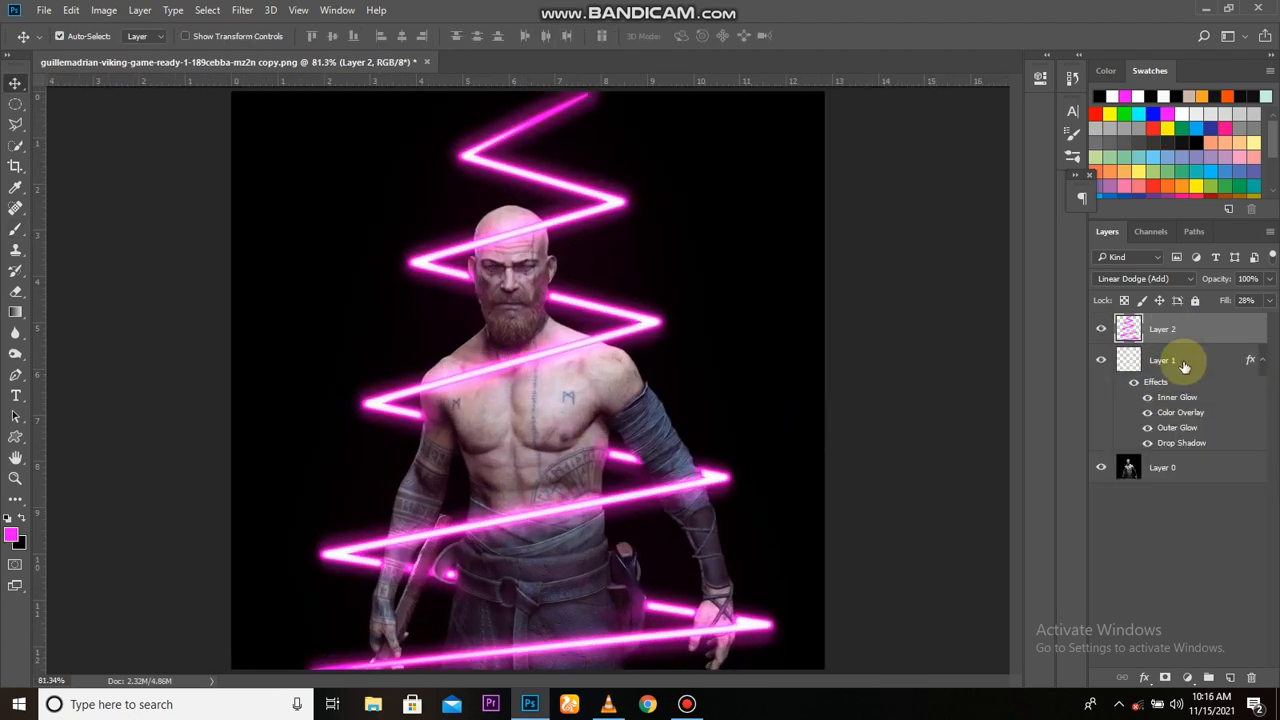
{"action": "left_click", "coordinate": [1187, 678]}
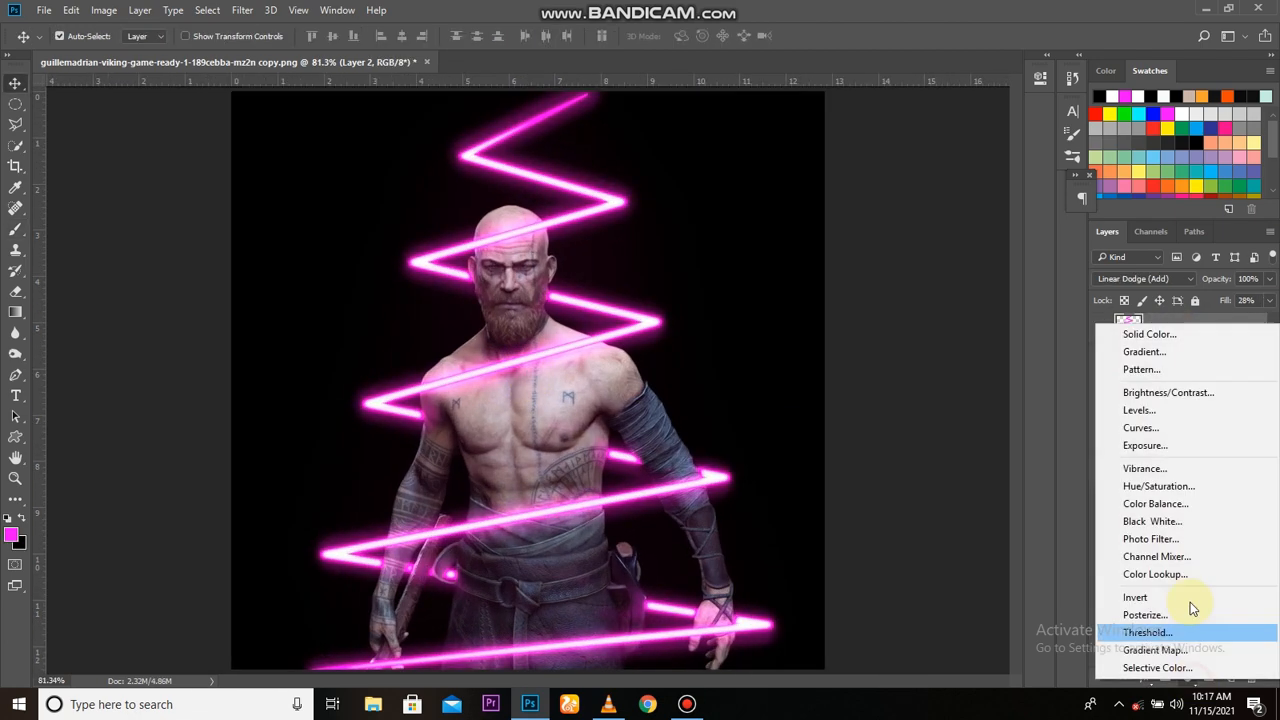
{"action": "left_click", "coordinate": [1186, 494]}
{"action": "left_click", "coordinate": [878, 261]}
{"action": "left_click", "coordinate": [901, 336]}
{"action": "left_click_drag", "start_coordinate": [966, 181], "coordinate": [892, 184]}
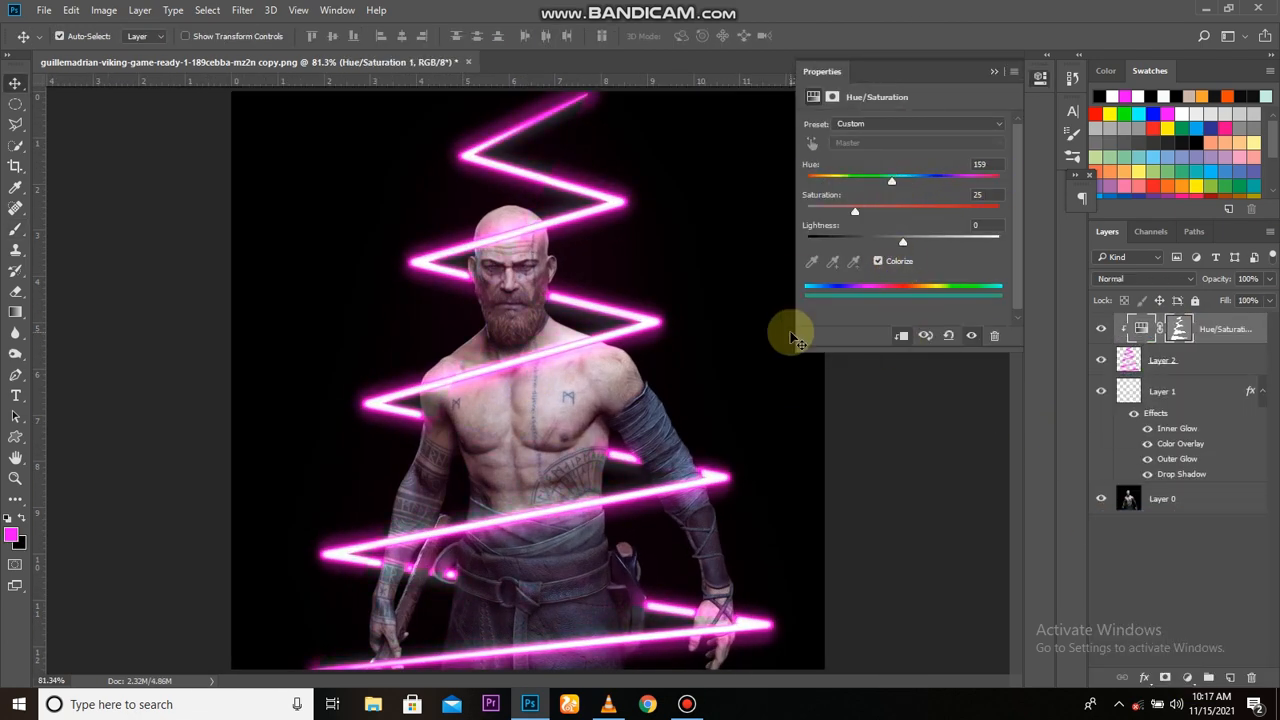
{"action": "left_click", "coordinate": [994, 72]}
{"action": "key", "text": "Delete"}
Group the two zigzag layers and name the group "neon lights"
{"action": "left_click", "coordinate": [1158, 356], "text": "shift"}
{"action": "key", "text": "ctrl+g"}
{"action": "type", "text": "neon lights"}
{"action": "key", "text": "Return"}
Add a Hue/Saturation adjustment above the neon lights group, colorizing the whole image in a strong magenta
{"action": "left_click", "coordinate": [1187, 678]}
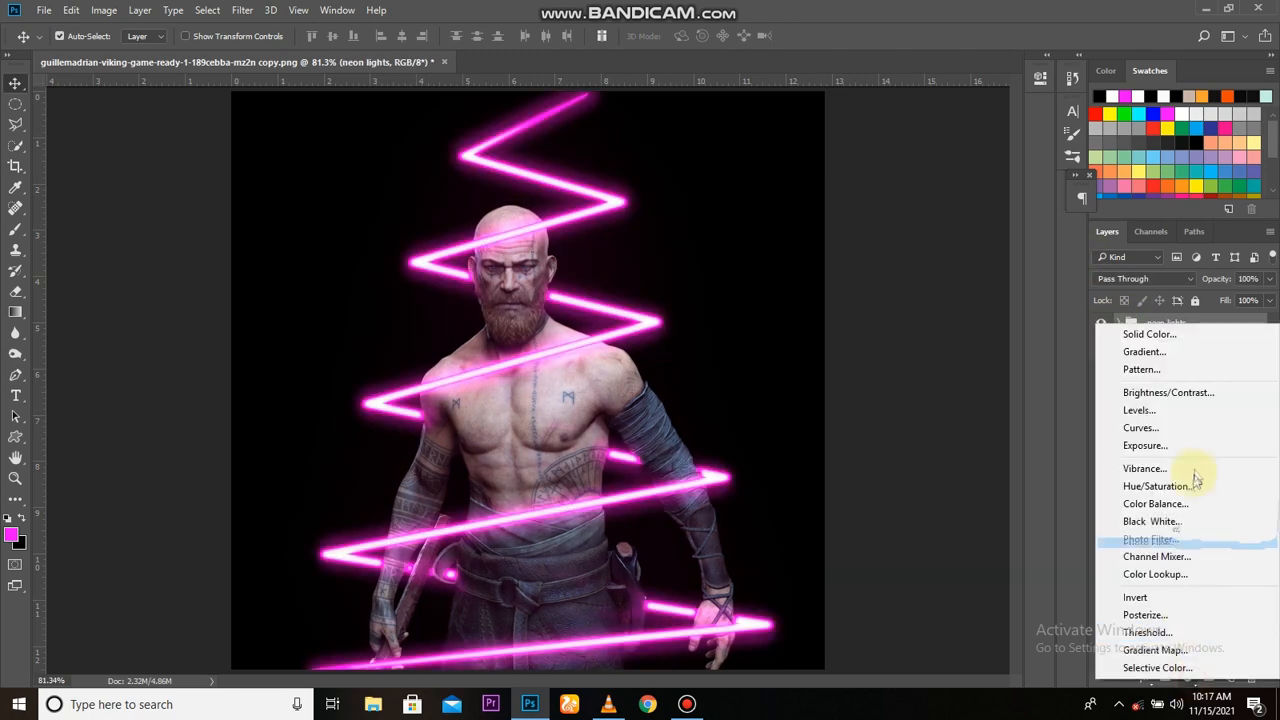
{"action": "left_click", "coordinate": [1186, 487]}
{"action": "left_click", "coordinate": [878, 261]}
{"action": "left_click_drag", "start_coordinate": [855, 212], "coordinate": [946, 212]}
{"action": "mouse_move", "coordinate": [903, 242]}
{"action": "left_mouse_down"}
{"action": "mouse_move", "coordinate": [957, 243]}
{"action": "mouse_move", "coordinate": [908, 243]}
{"action": "left_mouse_up"}
{"action": "left_click_drag", "start_coordinate": [970, 182], "coordinate": [969, 214]}
{"action": "left_click_drag", "start_coordinate": [908, 243], "coordinate": [913, 243]}
{"action": "left_click", "coordinate": [994, 72]}
{"action": "left_click", "coordinate": [1101, 331]}
{"action": "left_click", "coordinate": [1101, 334]}
{"action": "scroll", "coordinate": [1152, 425], "scroll_direction": "down", "scroll_amount": 1}
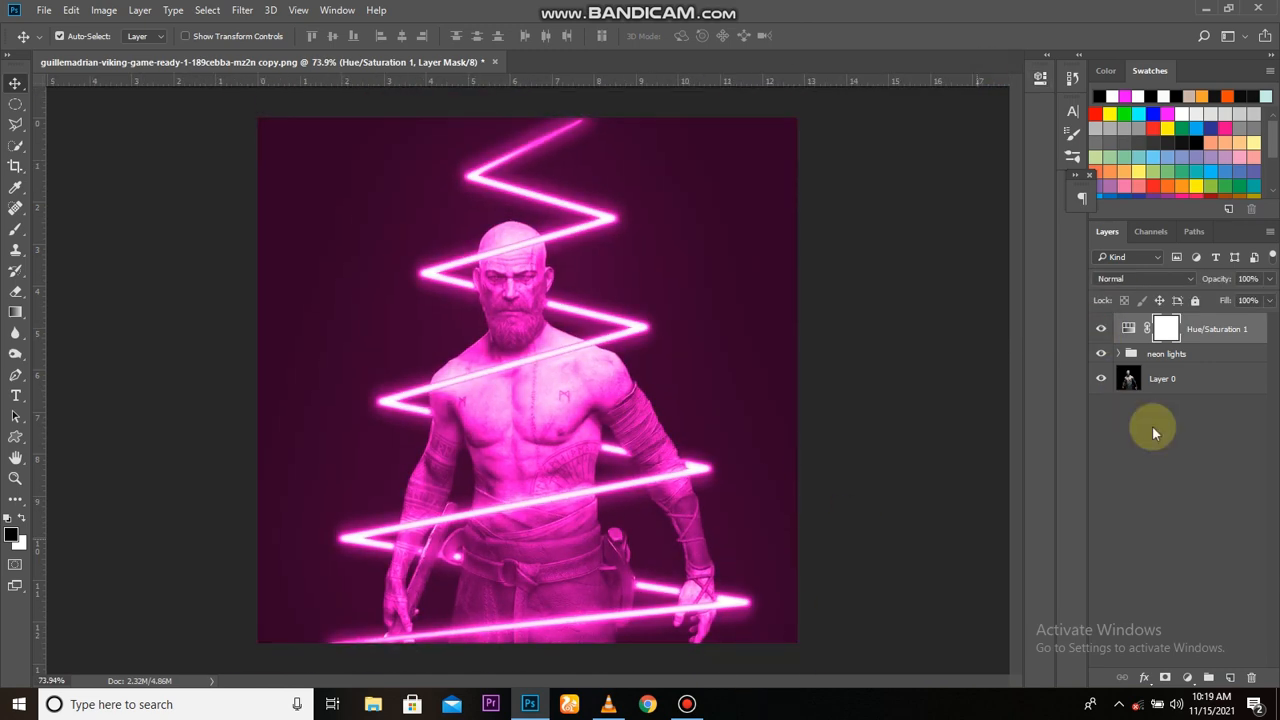
Set the Hue/Saturation layer's Blend If for This Layer to split blacks at 8/77 and whites at 249
{"action": "double_click", "coordinate": [1255, 332]}
{"action": "left_click_drag", "start_coordinate": [570, 109], "coordinate": [968, 87]}
{"action": "left_click_drag", "start_coordinate": [948, 362], "coordinate": [955, 374]}
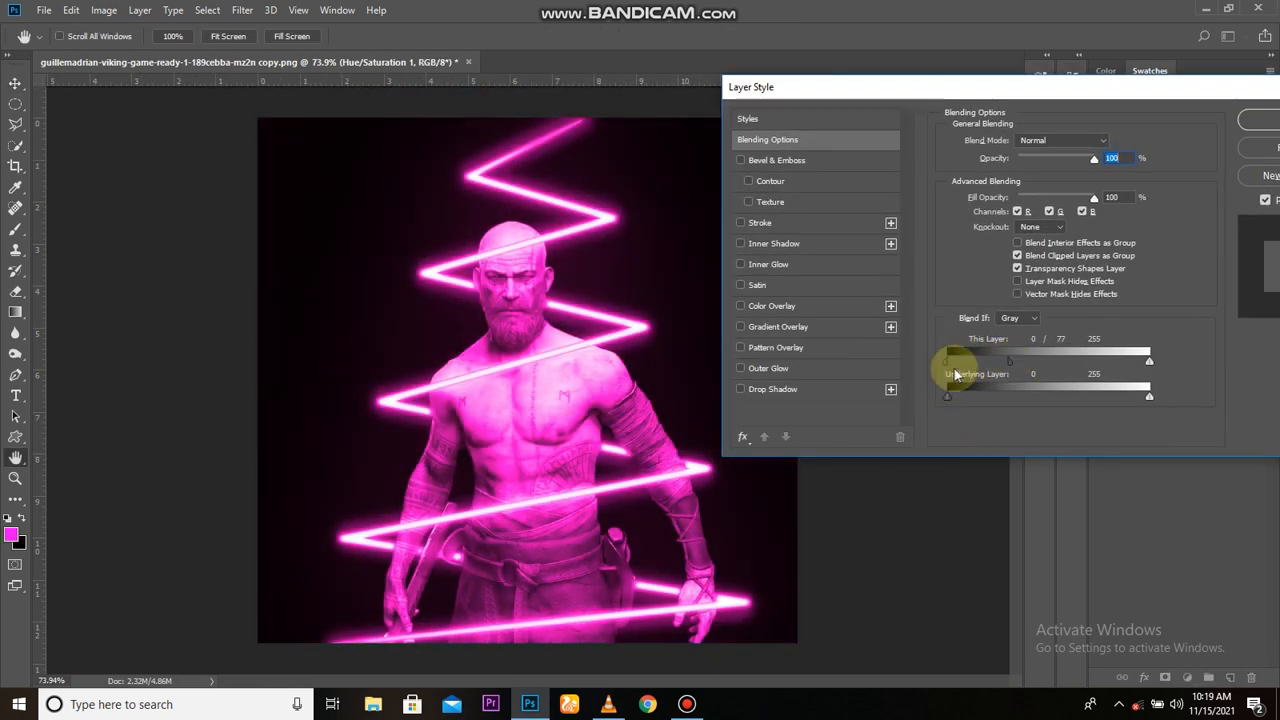
{"action": "left_click_drag", "start_coordinate": [1146, 363], "coordinate": [1147, 368]}
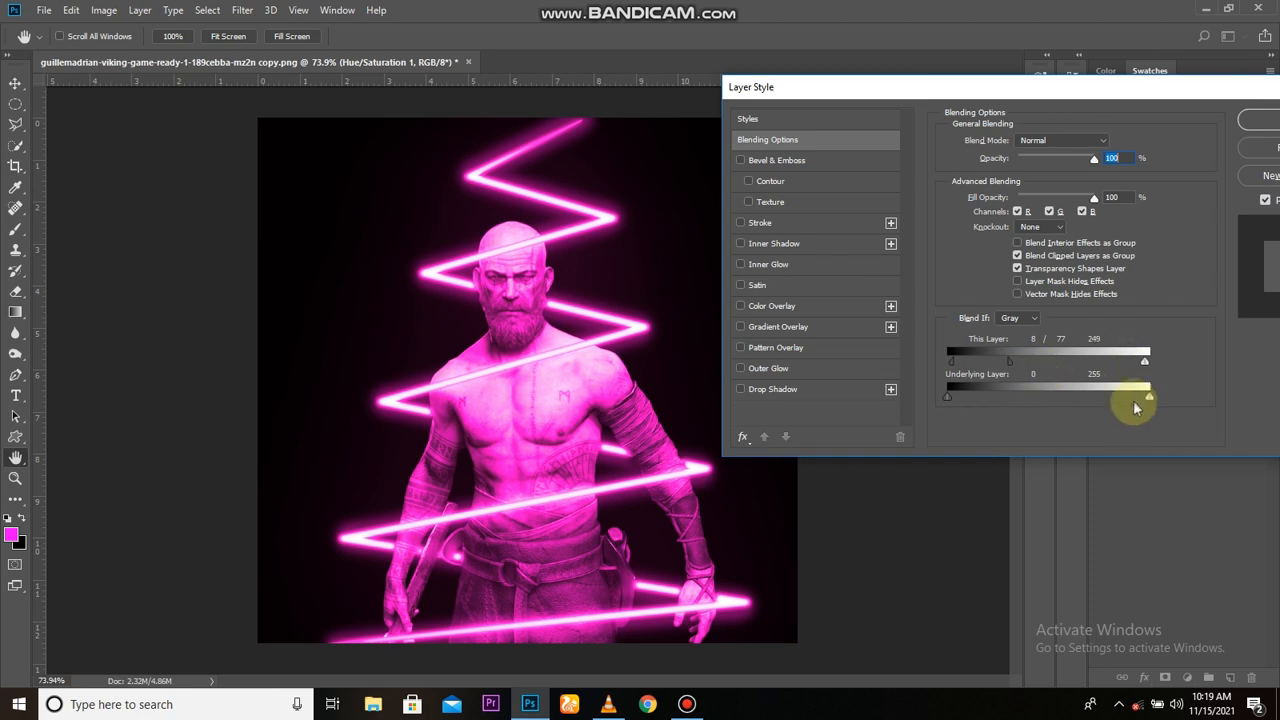
{"action": "left_click_drag", "start_coordinate": [1087, 97], "coordinate": [916, 99]}
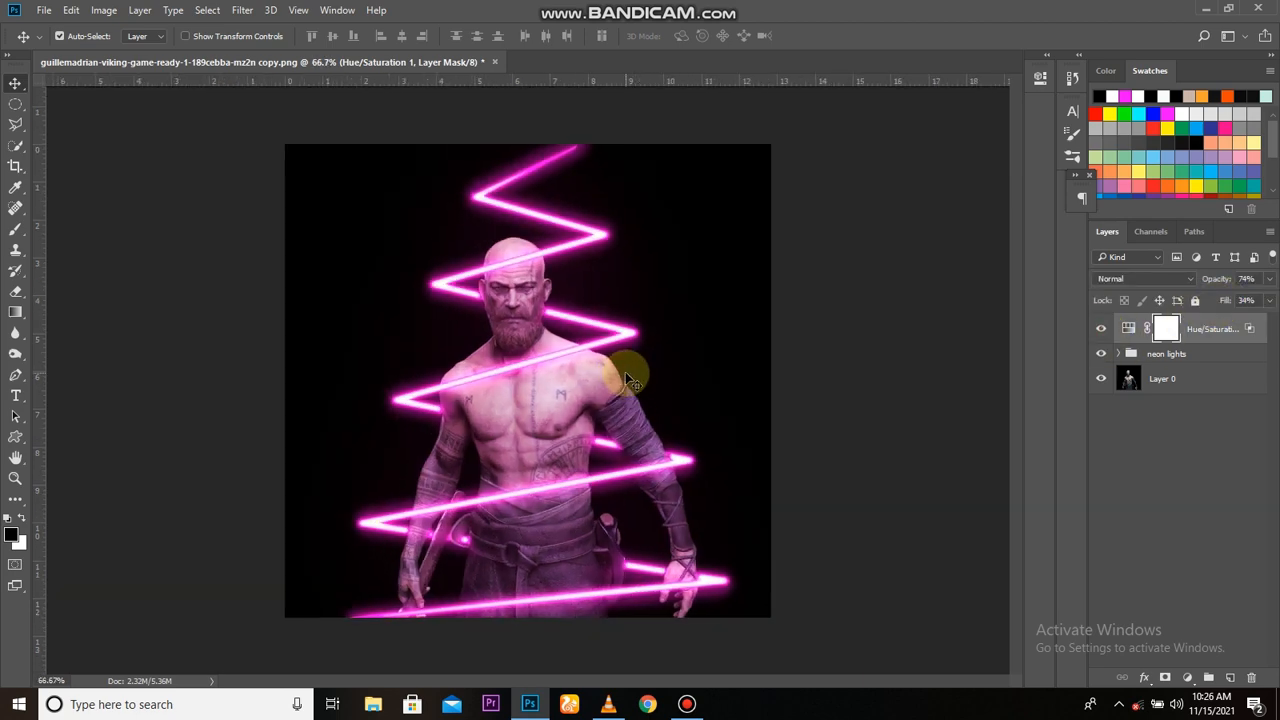
Add a magenta Solid Color fill layer on top, blended with Soft Light at 13% opacity
{"action": "left_click", "coordinate": [1187, 678]}
{"action": "left_click", "coordinate": [1106, 328]}
{"action": "left_click", "coordinate": [1123, 223]}
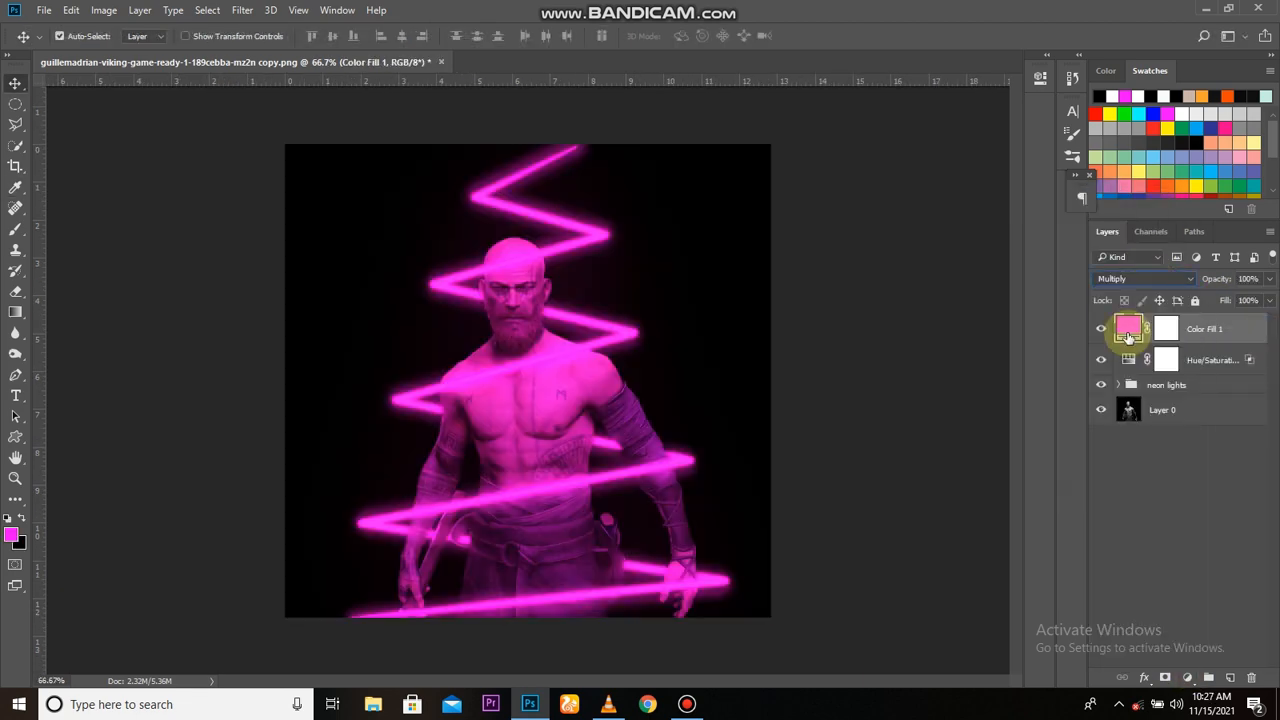
{"action": "key", "text": "1"}
{"action": "key", "text": "4"}
{"action": "left_click", "coordinate": [1163, 284]}
{"action": "left_click", "coordinate": [1199, 408]}
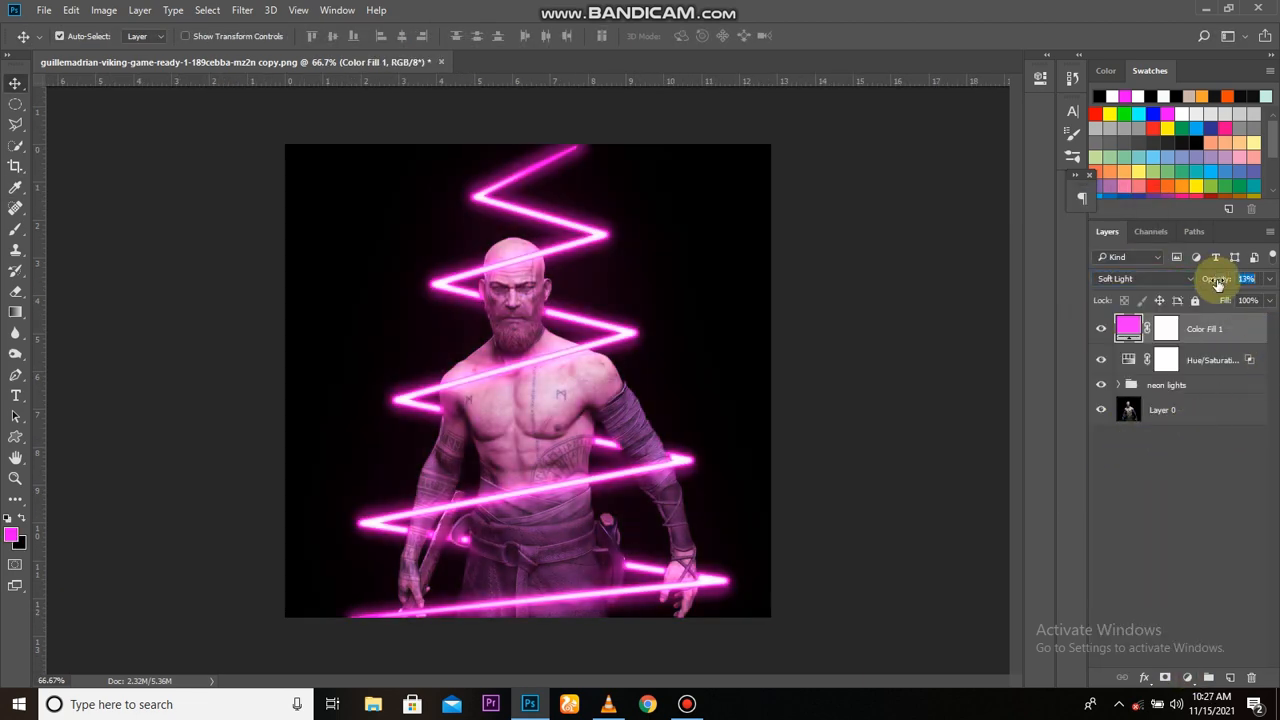
Add a Levels adjustment on top with the white output level at 143, and invert its mask to black
{"action": "left_click", "coordinate": [1187, 678]}
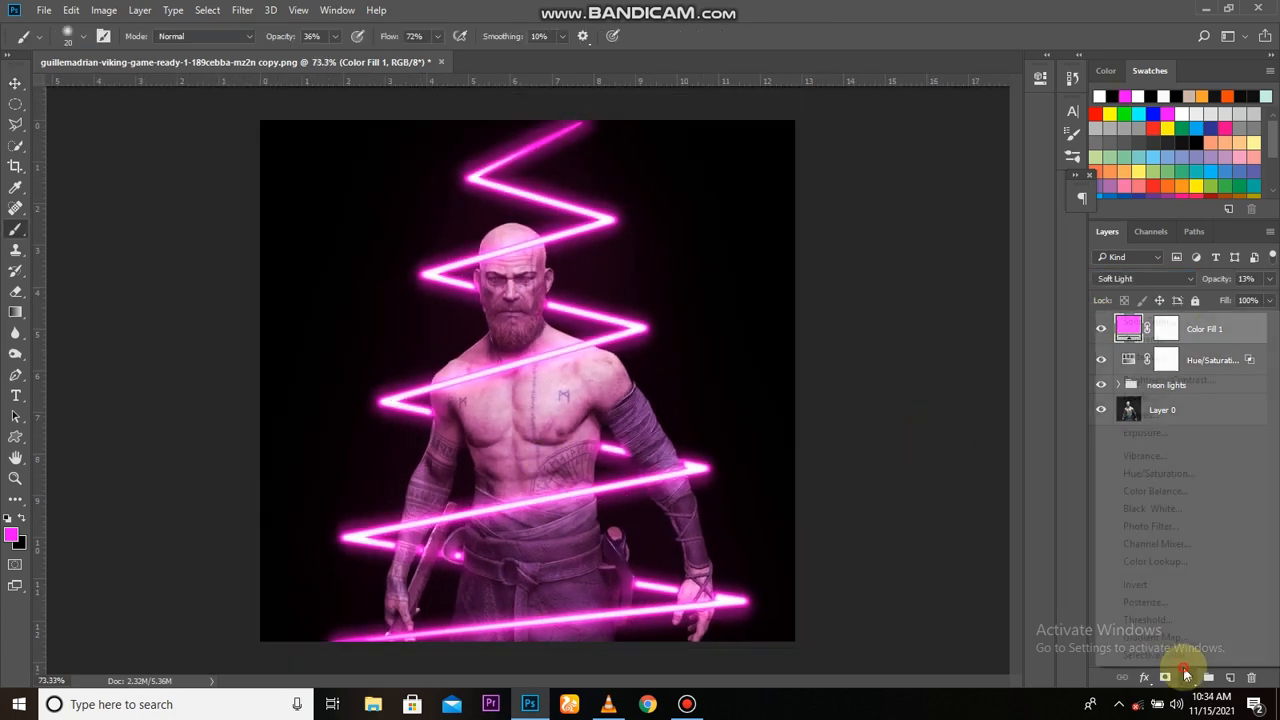
{"action": "left_click", "coordinate": [1140, 408]}
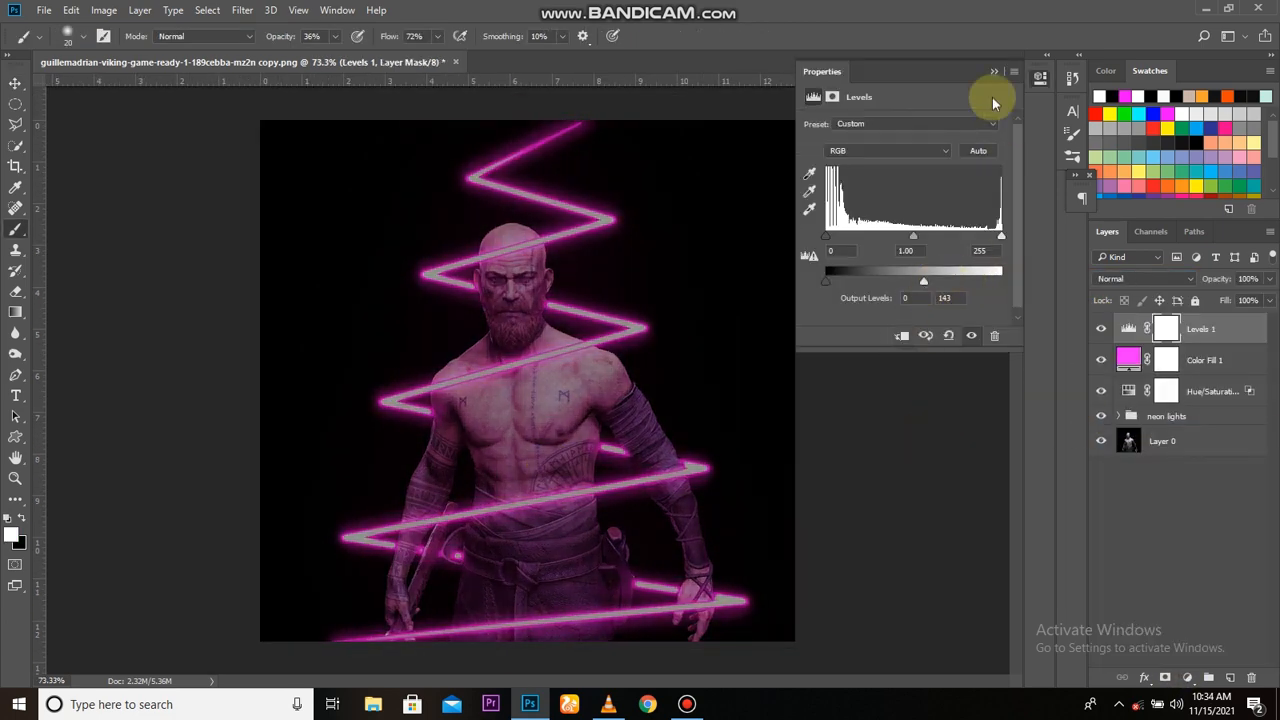
{"action": "left_click", "coordinate": [994, 71]}
{"action": "key", "text": "ctrl+i"}
Paint white on the Levels mask with a soft 20 px brush at 36% opacity to deepen the shadows on the chest, abdomen and face
{"action": "scroll", "coordinate": [571, 380], "scroll_direction": "up", "scroll_amount": 5}
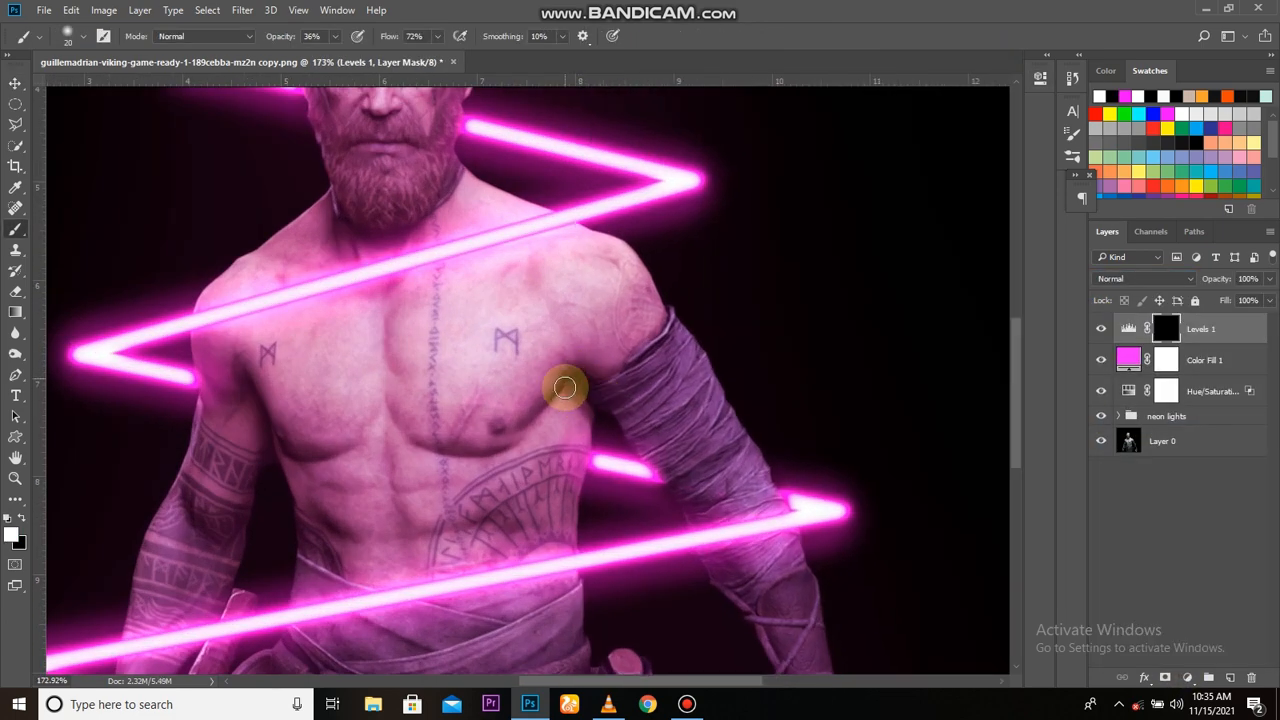
{"action": "left_click_drag", "start_coordinate": [478, 445], "coordinate": [389, 404]}
{"action": "mouse_move", "coordinate": [324, 449]}
{"action": "left_mouse_down"}
{"action": "mouse_move", "coordinate": [238, 412]}
{"action": "mouse_move", "coordinate": [301, 466]}
{"action": "mouse_move", "coordinate": [350, 473]}
{"action": "mouse_move", "coordinate": [400, 508]}
{"action": "mouse_move", "coordinate": [337, 492]}
{"action": "mouse_move", "coordinate": [418, 493]}
{"action": "mouse_move", "coordinate": [336, 533]}
{"action": "left_mouse_up"}
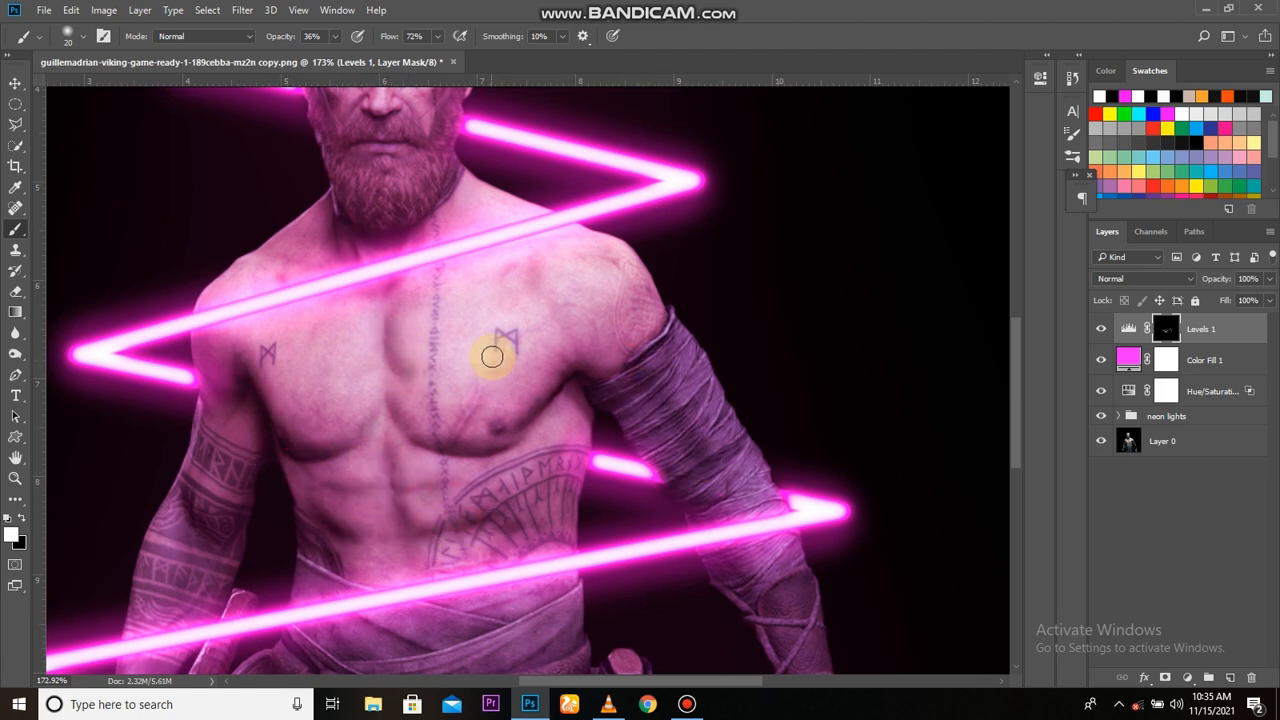
{"action": "left_click_drag", "start_coordinate": [492, 357], "coordinate": [527, 448]}
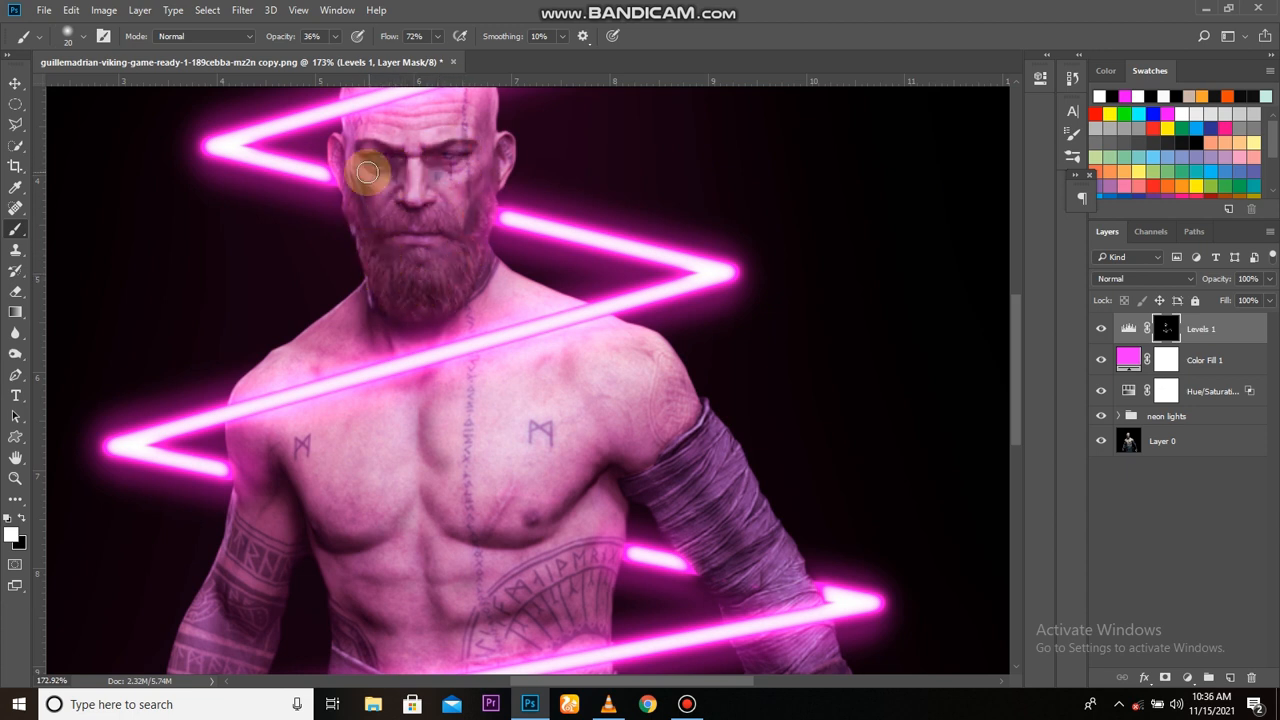
{"action": "scroll", "coordinate": [508, 349], "scroll_direction": "down", "scroll_amount": 3}
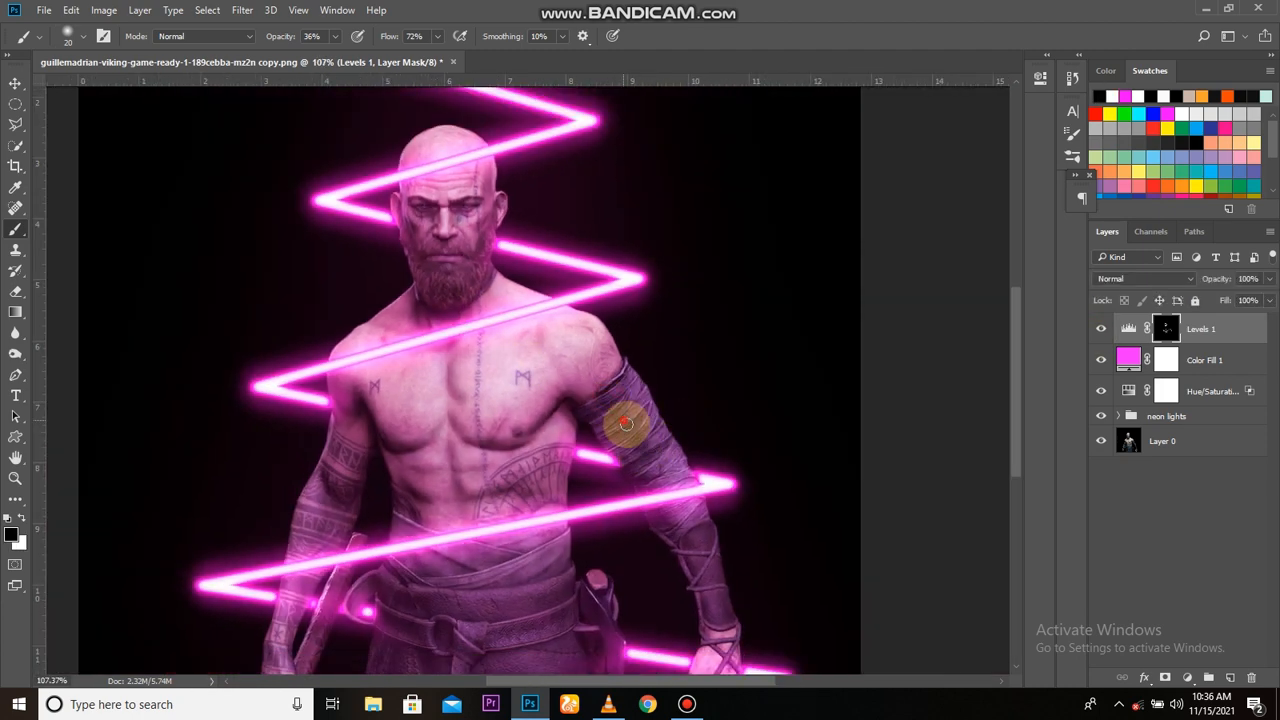
{"action": "key", "text": "x"}
{"action": "scroll", "coordinate": [612, 410], "scroll_direction": "down", "scroll_amount": 4}
{"action": "left_click", "coordinate": [686, 703]}
{"action": "left_click", "coordinate": [686, 703]}
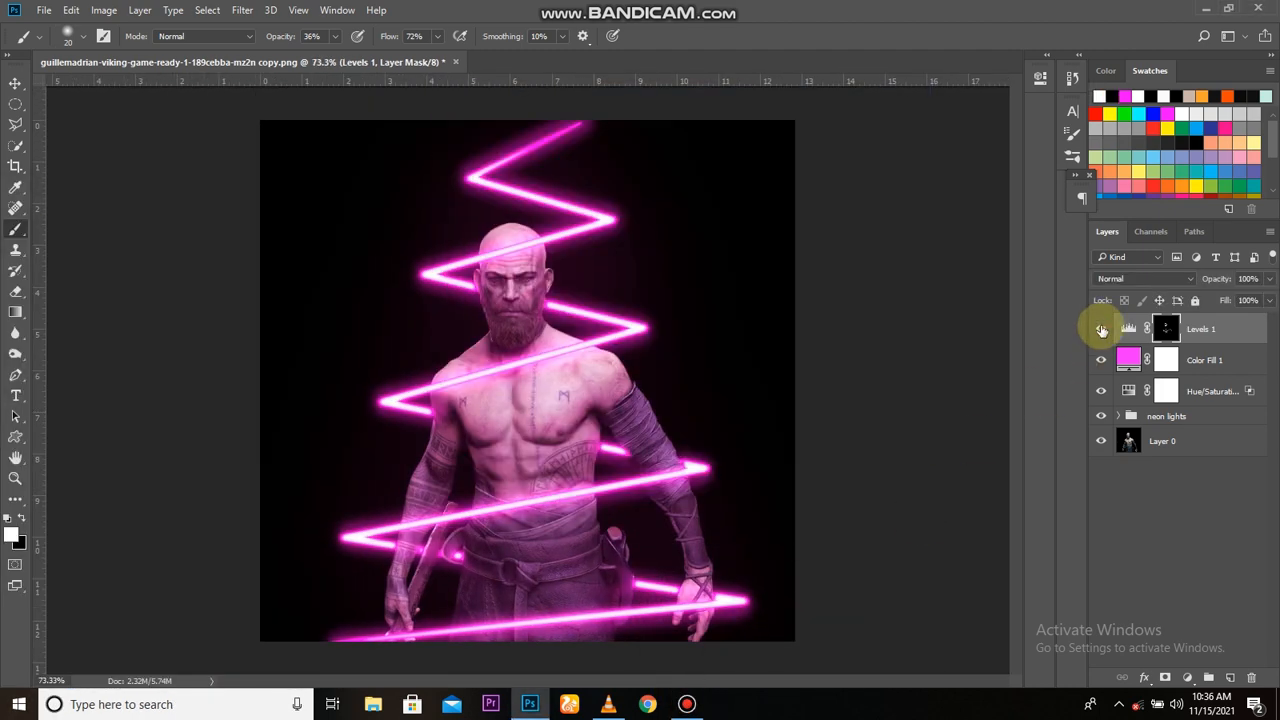
Darken the shadows on the knife at the hip and on the wrapped forearm by painting white on the Levels mask
{"action": "scroll", "coordinate": [547, 578], "scroll_direction": "up", "scroll_amount": 4}
{"action": "scroll", "coordinate": [548, 576], "scroll_direction": "up", "scroll_amount": 3}
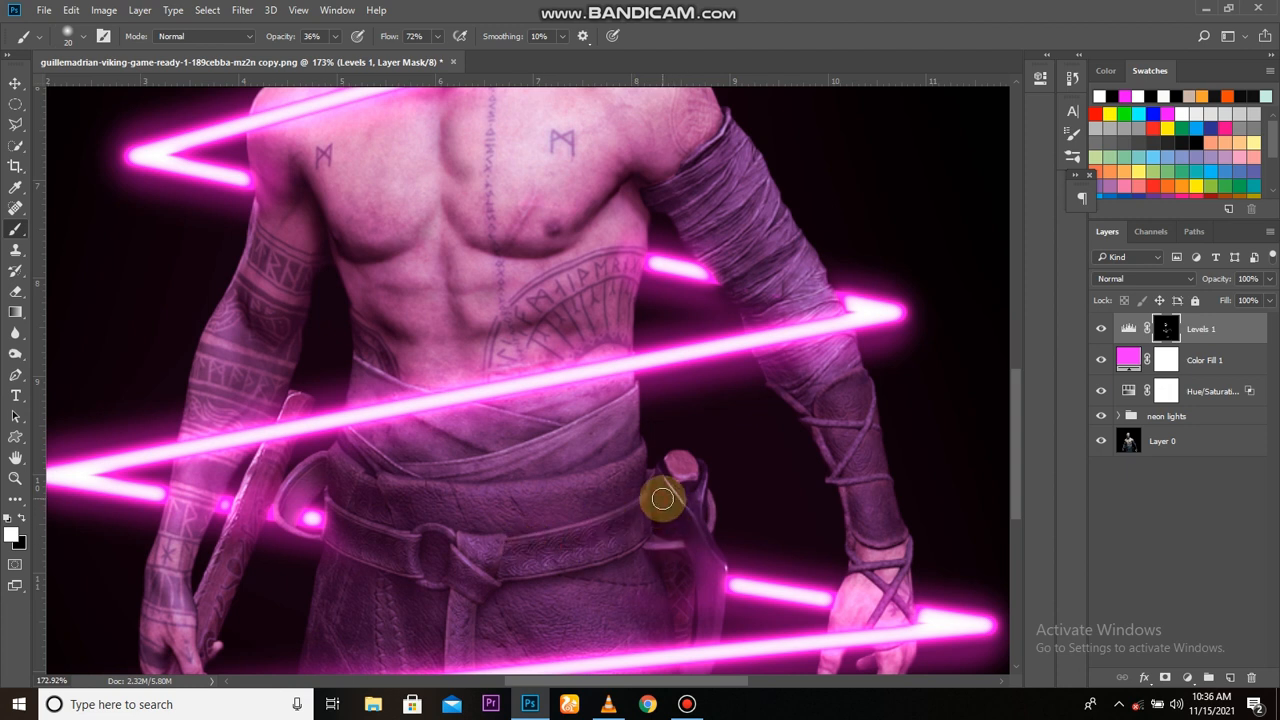
{"action": "mouse_move", "coordinate": [671, 597]}
{"action": "left_mouse_down"}
{"action": "mouse_move", "coordinate": [693, 511]}
{"action": "mouse_move", "coordinate": [685, 537]}
{"action": "mouse_move", "coordinate": [687, 478]}
{"action": "mouse_move", "coordinate": [706, 504]}
{"action": "mouse_move", "coordinate": [873, 417]}
{"action": "left_mouse_up"}
{"action": "left_click_drag", "start_coordinate": [906, 524], "coordinate": [868, 430]}
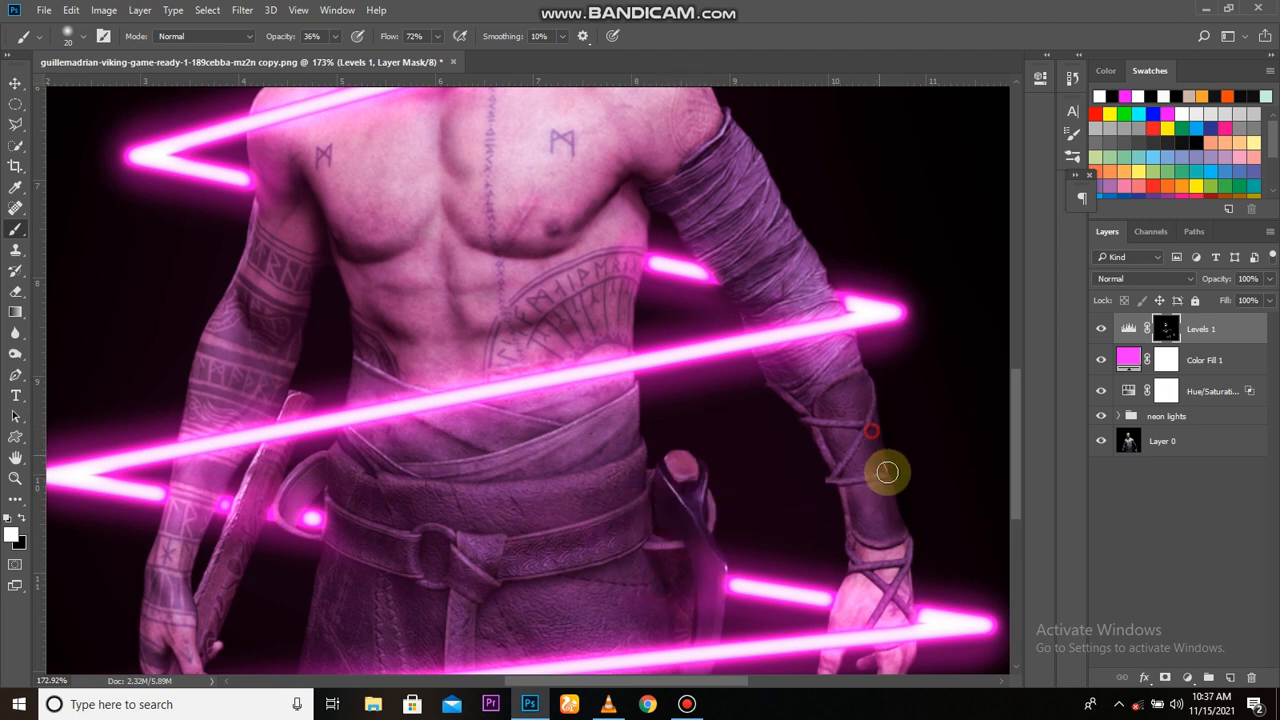
Paint white on the Levels mask to darken the shadows on the belt, waist cloth, weapon handle and tattooed wrist
{"action": "mouse_move", "coordinate": [408, 552]}
{"action": "left_mouse_down"}
{"action": "mouse_move", "coordinate": [353, 538]}
{"action": "mouse_move", "coordinate": [460, 602]}
{"action": "mouse_move", "coordinate": [460, 627]}
{"action": "mouse_move", "coordinate": [457, 580]}
{"action": "mouse_move", "coordinate": [489, 603]}
{"action": "mouse_move", "coordinate": [495, 562]}
{"action": "mouse_move", "coordinate": [637, 523]}
{"action": "mouse_move", "coordinate": [531, 540]}
{"action": "left_mouse_up"}
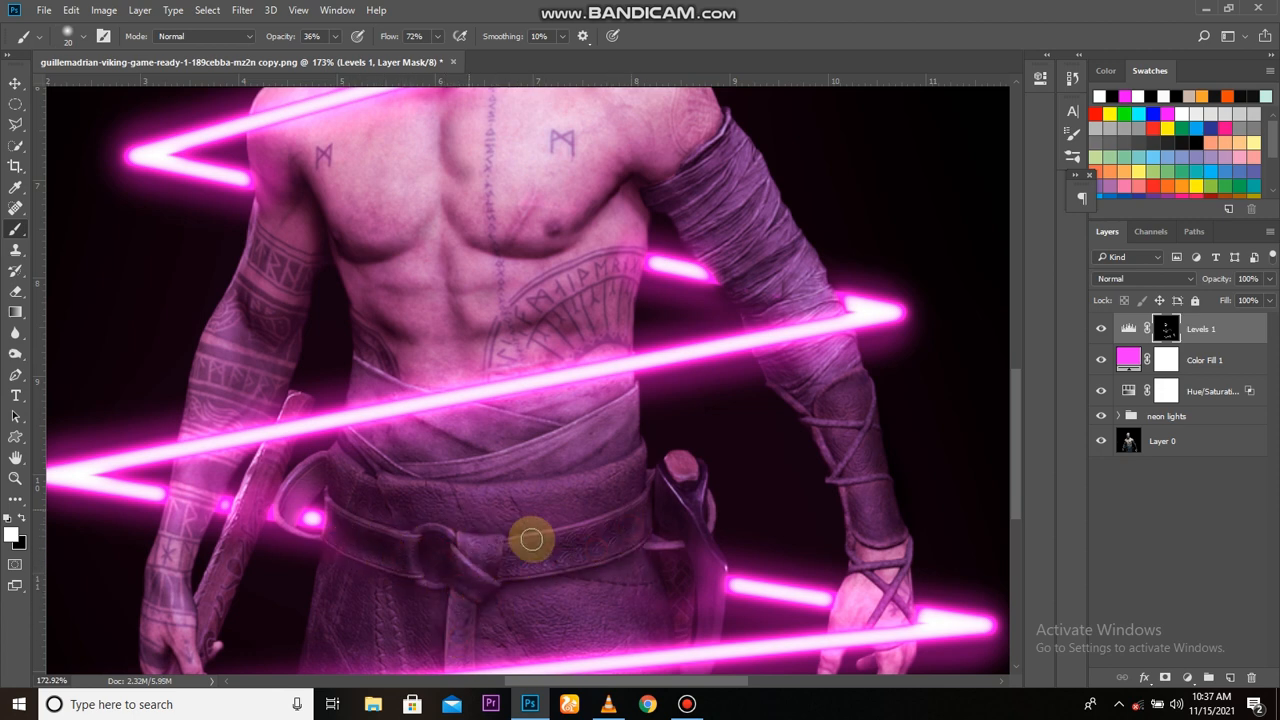
{"action": "mouse_move", "coordinate": [599, 457]}
{"action": "left_mouse_down"}
{"action": "mouse_move", "coordinate": [466, 477]}
{"action": "mouse_move", "coordinate": [546, 503]}
{"action": "mouse_move", "coordinate": [568, 377]}
{"action": "left_mouse_up"}
{"action": "scroll", "coordinate": [271, 451], "scroll_direction": "up", "scroll_amount": 2}
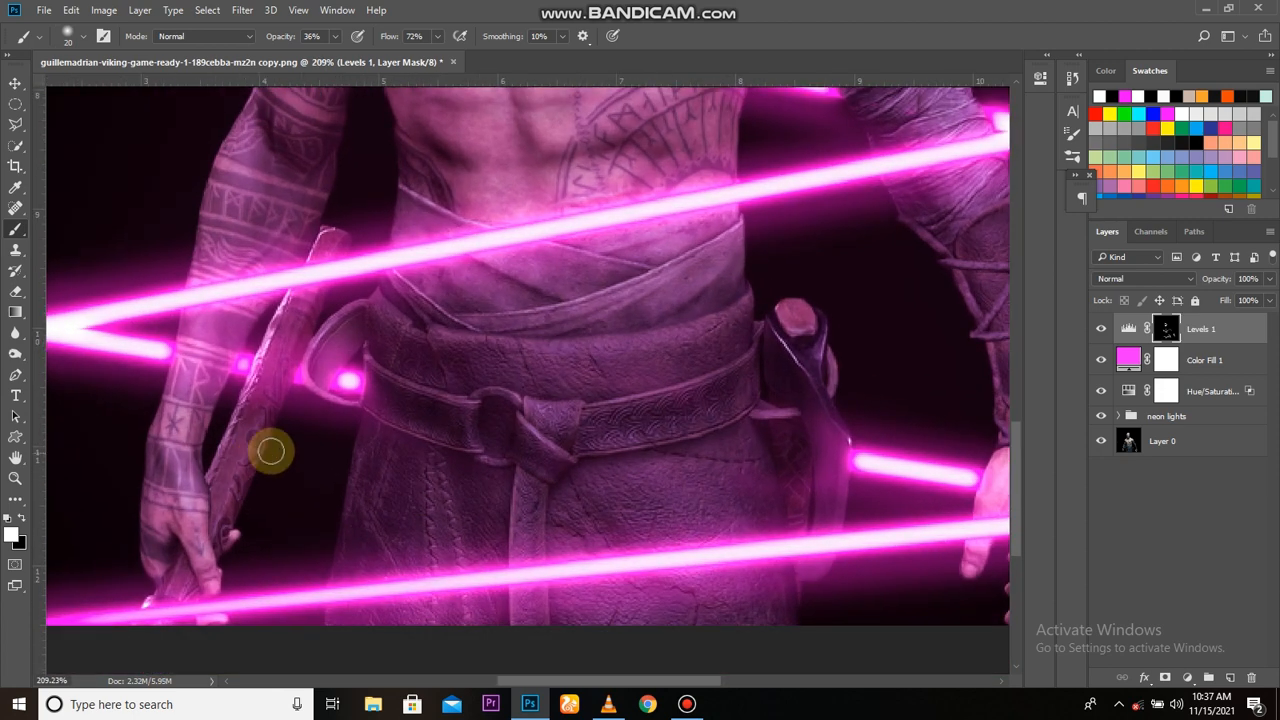
{"action": "mouse_move", "coordinate": [281, 425]}
{"action": "left_mouse_down"}
{"action": "mouse_move", "coordinate": [250, 506]}
{"action": "mouse_move", "coordinate": [130, 588]}
{"action": "mouse_move", "coordinate": [170, 561]}
{"action": "mouse_move", "coordinate": [137, 460]}
{"action": "mouse_move", "coordinate": [179, 464]}
{"action": "left_mouse_up"}
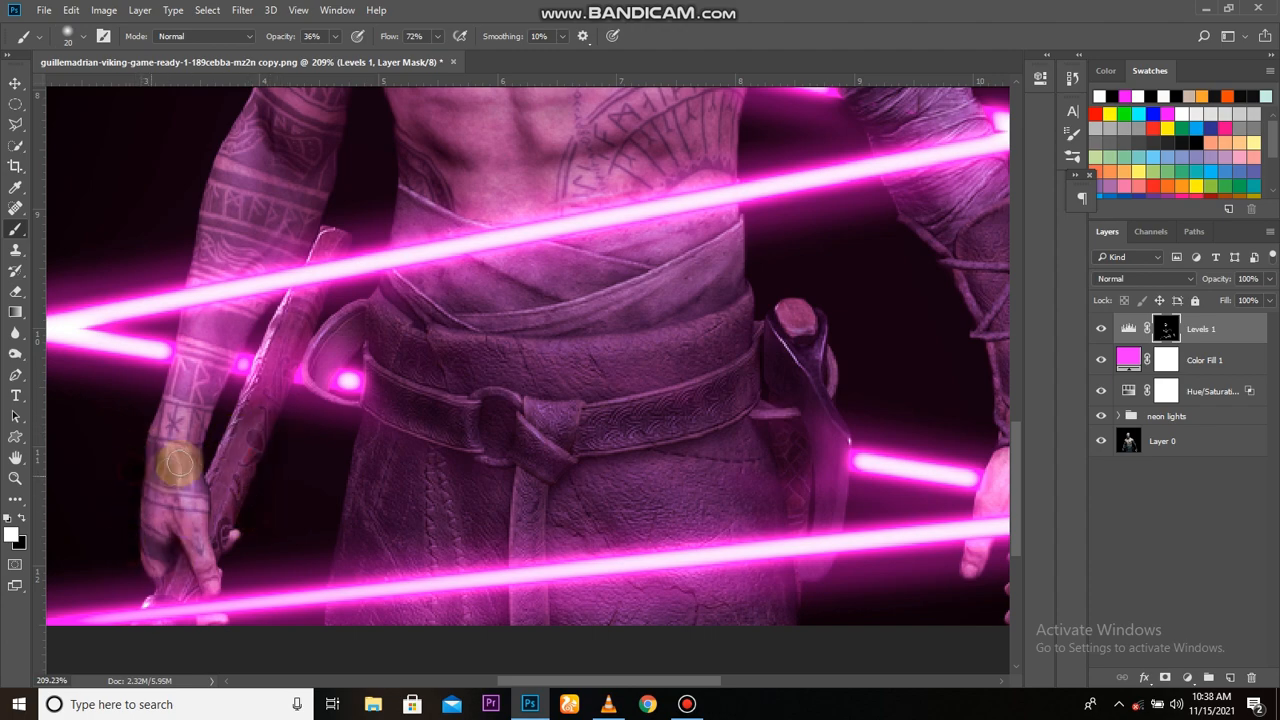
Inspect the painted shading across the figure and compare the image with the Levels adjustment hidden and shown
{"action": "scroll", "coordinate": [430, 545], "scroll_direction": "down", "scroll_amount": 10}
{"action": "scroll", "coordinate": [432, 543], "scroll_direction": "up", "scroll_amount": 8}
{"action": "scroll", "coordinate": [434, 286], "scroll_direction": "down", "scroll_amount": 5}
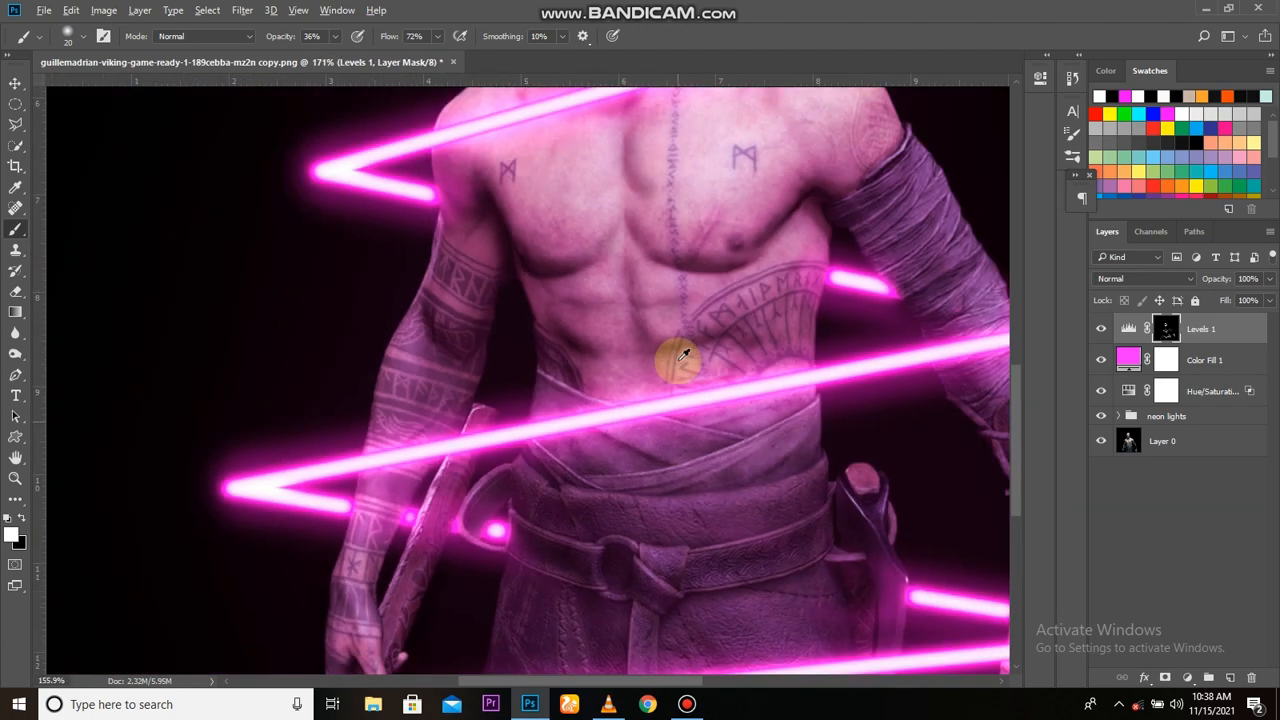
{"action": "scroll", "coordinate": [800, 500], "scroll_direction": "down", "scroll_amount": 3}
{"action": "scroll", "coordinate": [912, 570], "scroll_direction": "up", "scroll_amount": 3}
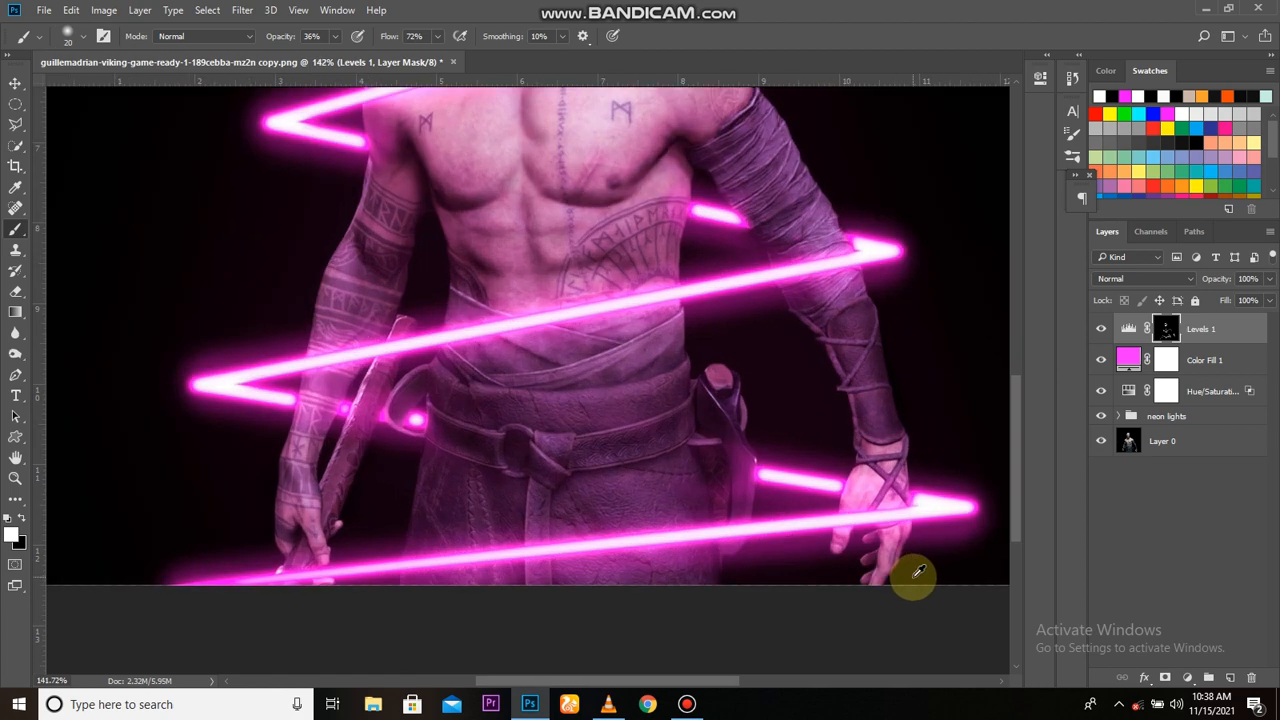
{"action": "scroll", "coordinate": [880, 550], "scroll_direction": "down", "scroll_amount": 5}
{"action": "scroll", "coordinate": [643, 504], "scroll_direction": "up", "scroll_amount": 1}
{"action": "left_click", "coordinate": [1098, 329]}
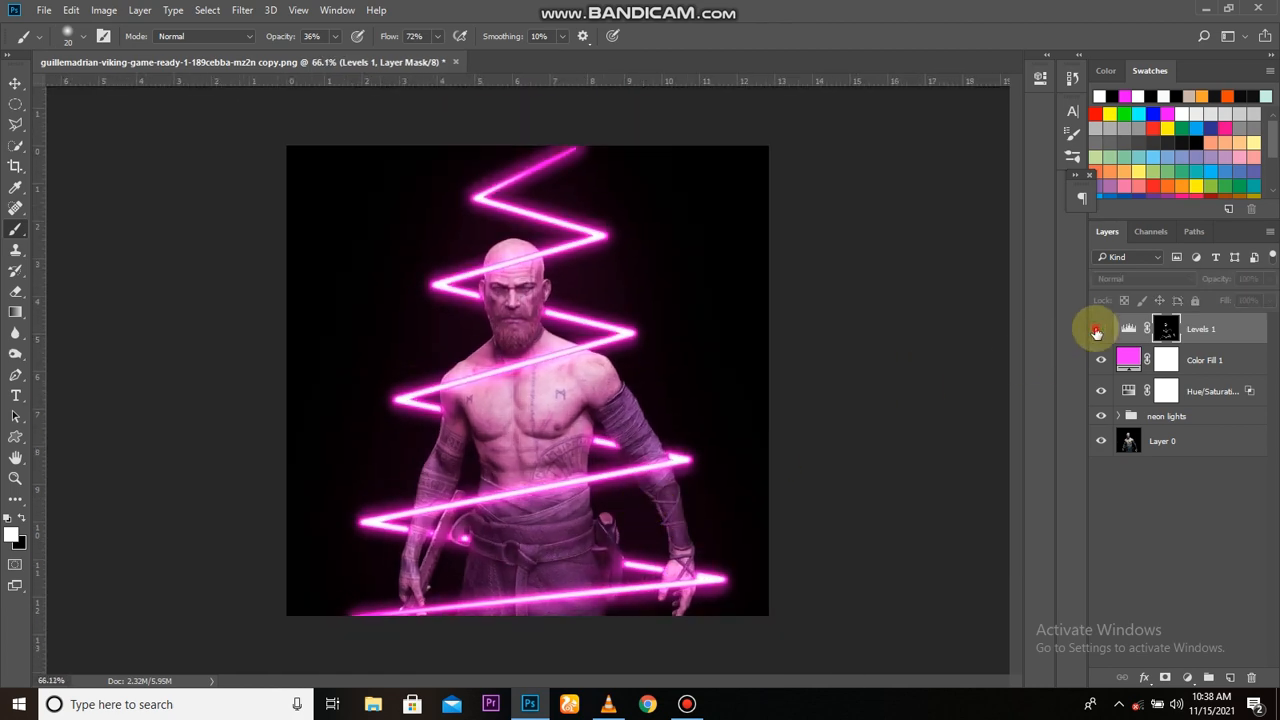
{"action": "left_click", "coordinate": [1098, 329]}
{"action": "scroll", "coordinate": [511, 399], "scroll_direction": "down", "scroll_amount": 1}
{"action": "scroll", "coordinate": [511, 399], "scroll_direction": "up", "scroll_amount": 1}
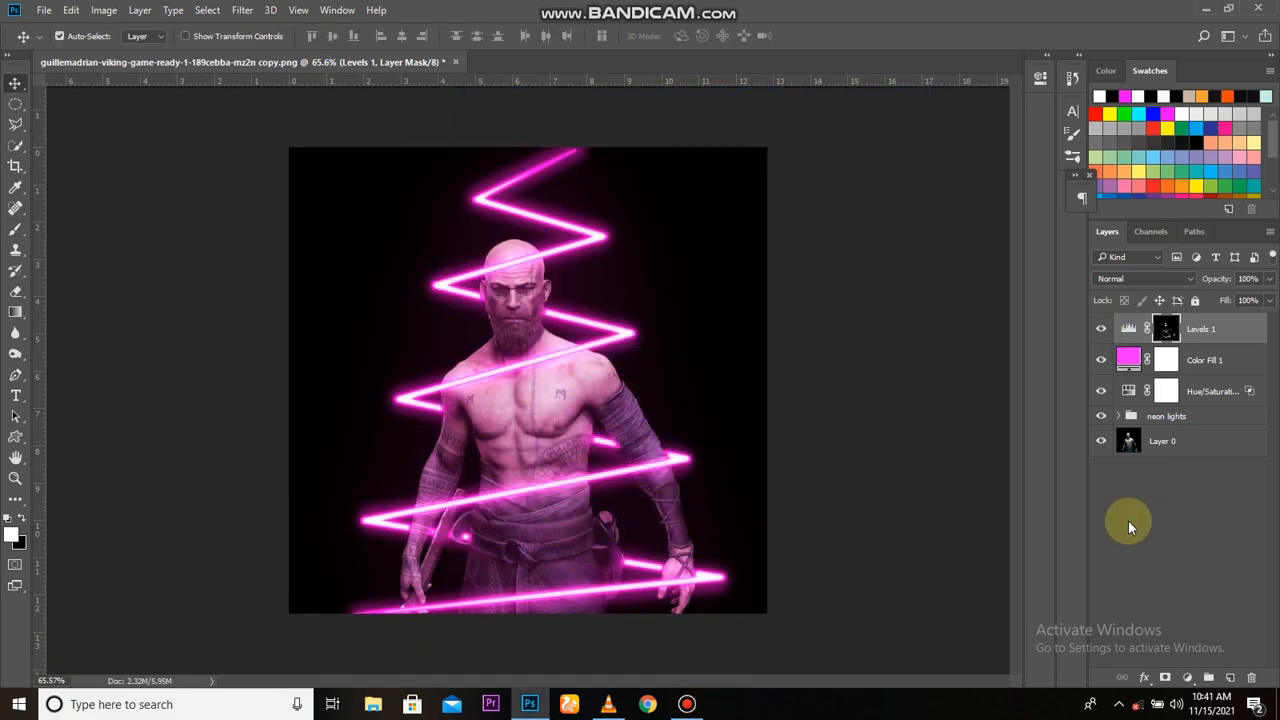
Place the star image nasa-OVO8nK-7Rfs-unsplash as an embedded layer on top, scaled up to about 86% so it covers the canvas
{"action": "left_click", "coordinate": [44, 10]}
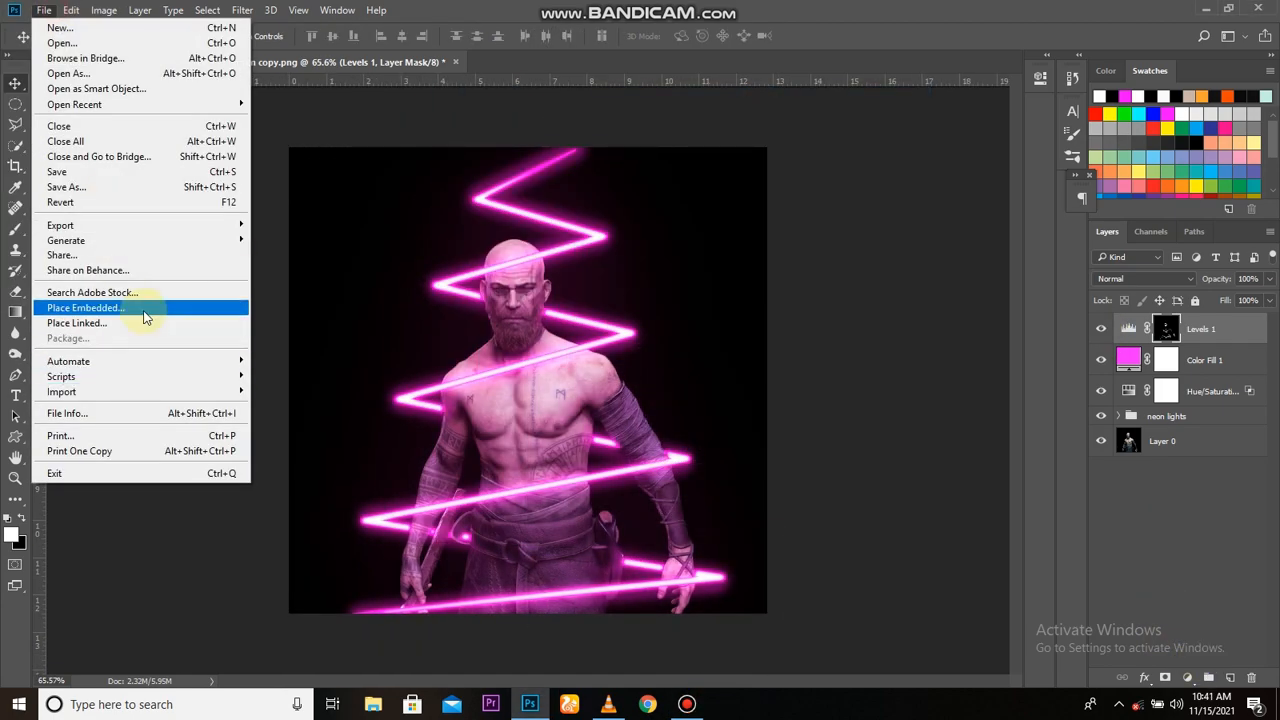
{"action": "left_click", "coordinate": [143, 312]}
{"action": "scroll", "coordinate": [450, 350], "scroll_direction": "down", "scroll_amount": 5}
{"action": "double_click", "coordinate": [914, 226]}
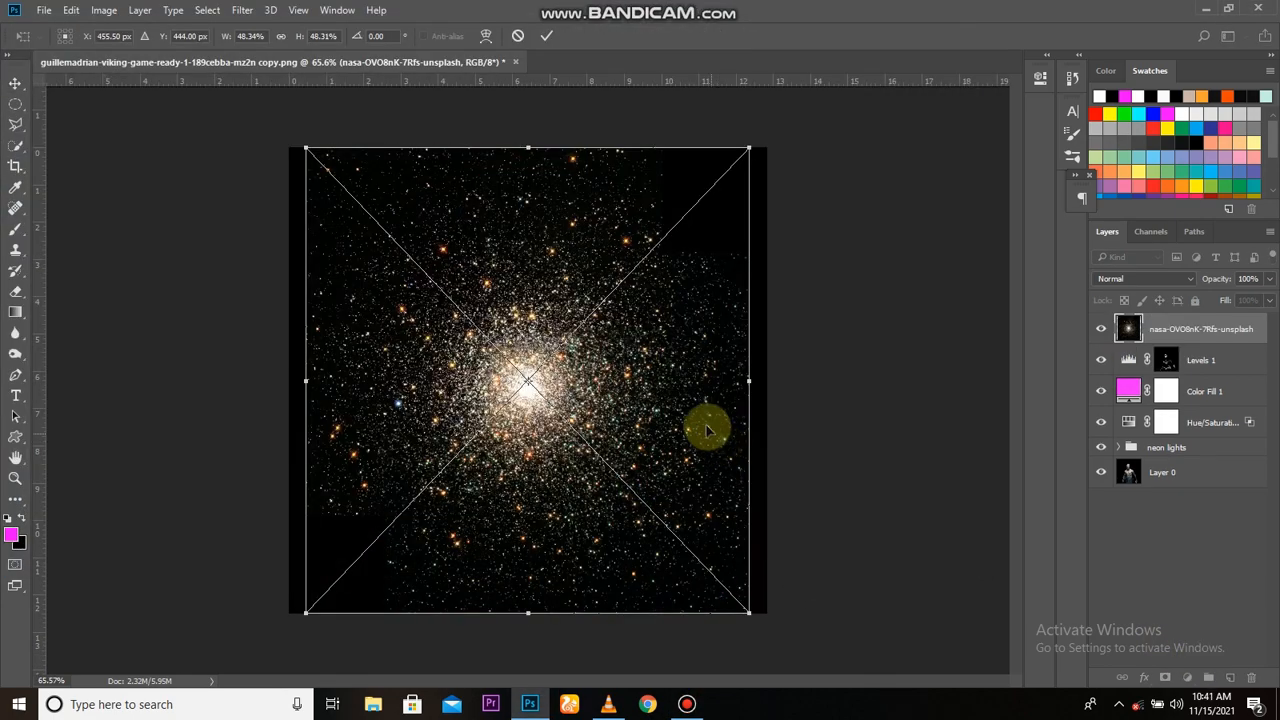
{"action": "left_click_drag", "start_coordinate": [745, 158], "coordinate": [1043, 63]}
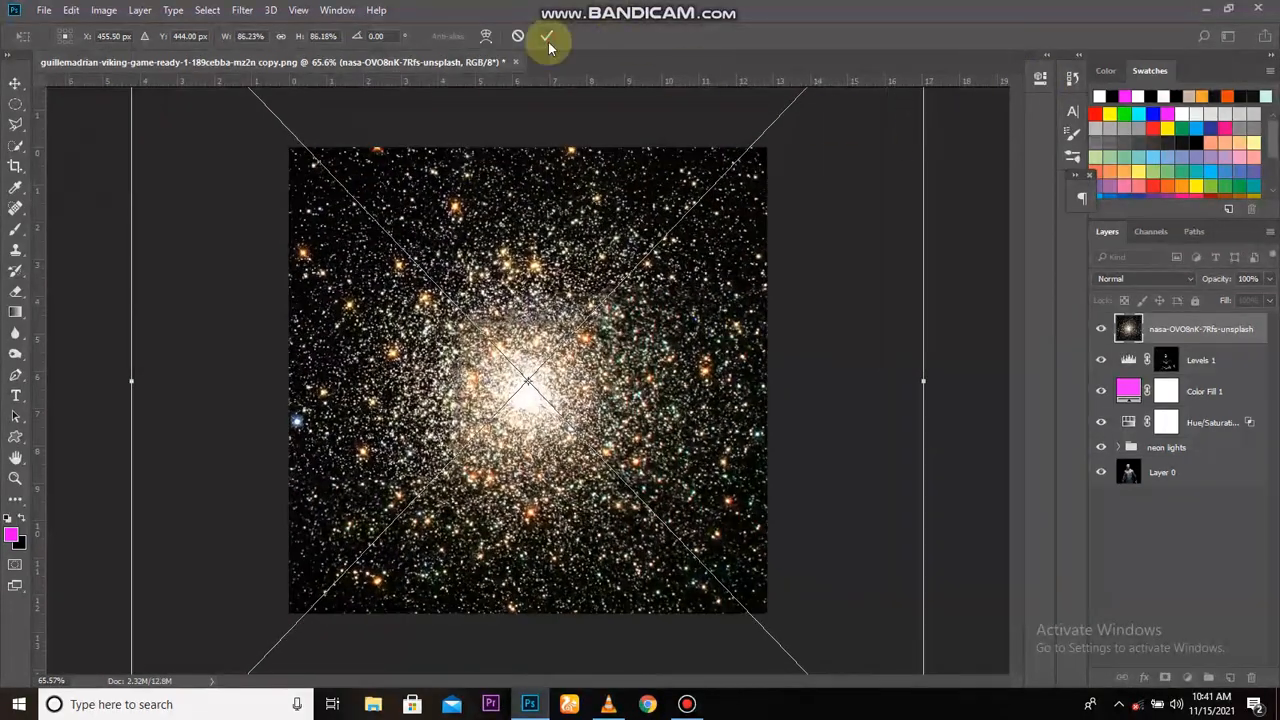
{"action": "left_click", "coordinate": [546, 35]}
Add a Hue/Saturation adjustment clipped to the star layer and shift the stars to a pink-magenta tint
{"action": "left_click", "coordinate": [1187, 677]}
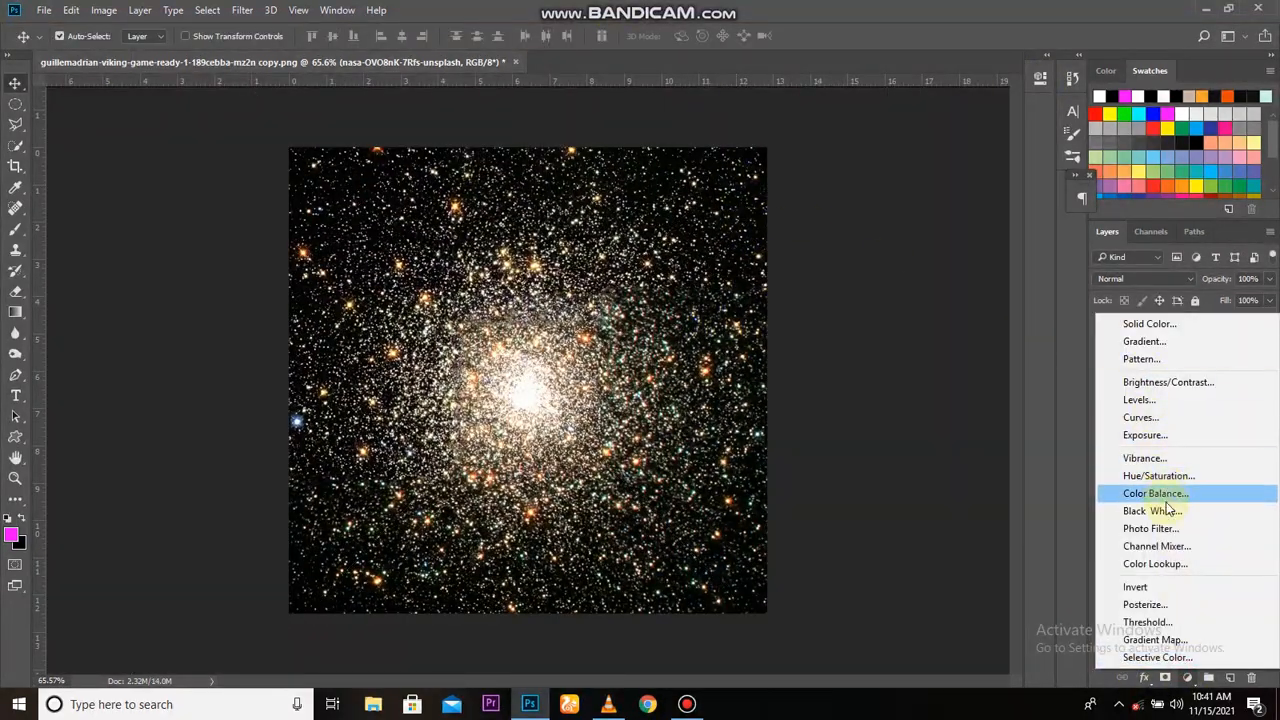
{"action": "left_click", "coordinate": [1128, 474]}
{"action": "left_click", "coordinate": [881, 261]}
{"action": "left_click_drag", "start_coordinate": [966, 181], "coordinate": [939, 212]}
{"action": "mouse_move", "coordinate": [903, 242]}
{"action": "left_mouse_down"}
{"action": "mouse_move", "coordinate": [919, 242]}
{"action": "mouse_move", "coordinate": [908, 242]}
{"action": "left_mouse_up"}
{"action": "left_click", "coordinate": [993, 77]}
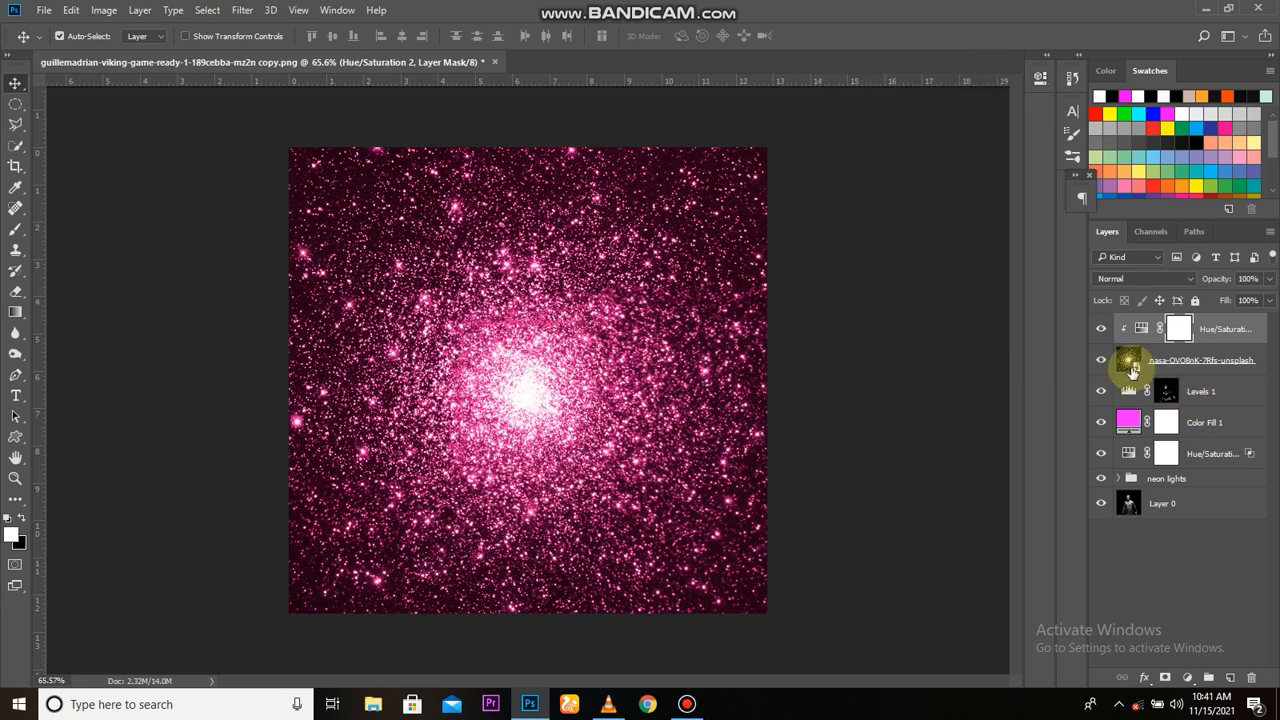
Add a layer mask to the star layer and invert it to black to hide the stars
{"action": "left_click", "coordinate": [1128, 360]}
{"action": "left_click", "coordinate": [1101, 360]}
{"action": "left_click", "coordinate": [1101, 360]}
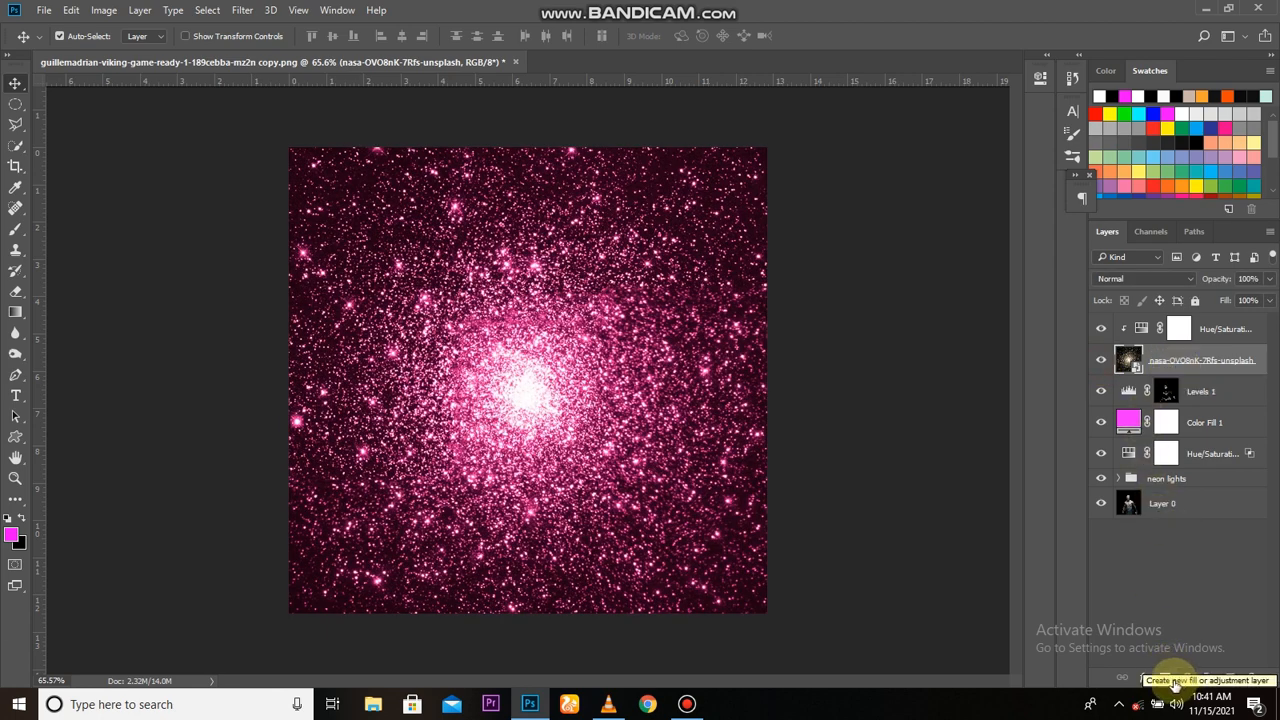
{"action": "left_click", "coordinate": [1165, 677]}
{"action": "key", "text": "ctrl+i"}
Reveal stars in the upper background around the zigzag by painting white on the mask with a soft 400 px brush at 36% opacity
{"action": "key", "text": "b"}
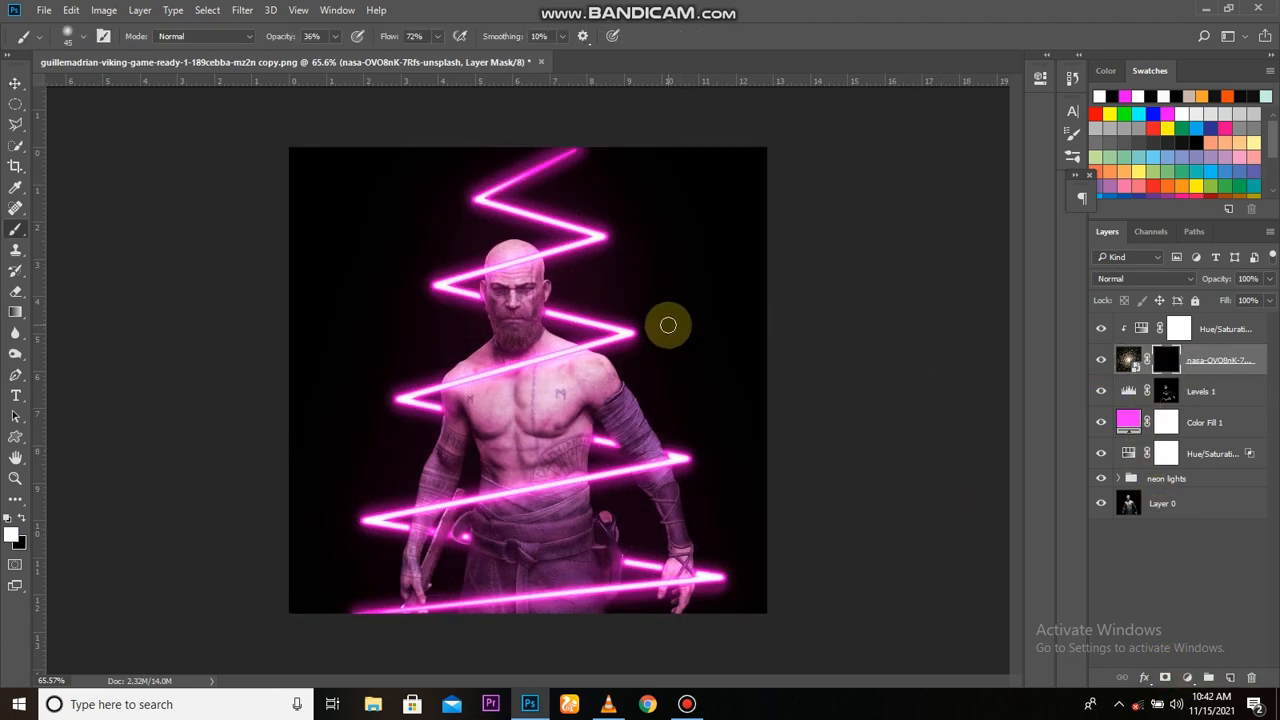
{"action": "key", "text": "bracketright"}
{"action": "key", "text": "bracketright"}
{"action": "key", "text": "bracketright"}
{"action": "scroll", "coordinate": [700, 285], "scroll_direction": "down", "scroll_amount": 2}
{"action": "left_click_drag", "start_coordinate": [671, 250], "coordinate": [623, 221]}
{"action": "mouse_move", "coordinate": [697, 333]}
{"action": "left_mouse_down"}
{"action": "mouse_move", "coordinate": [671, 350]}
{"action": "mouse_move", "coordinate": [717, 453]}
{"action": "mouse_move", "coordinate": [413, 249]}
{"action": "mouse_move", "coordinate": [462, 220]}
{"action": "left_mouse_up"}
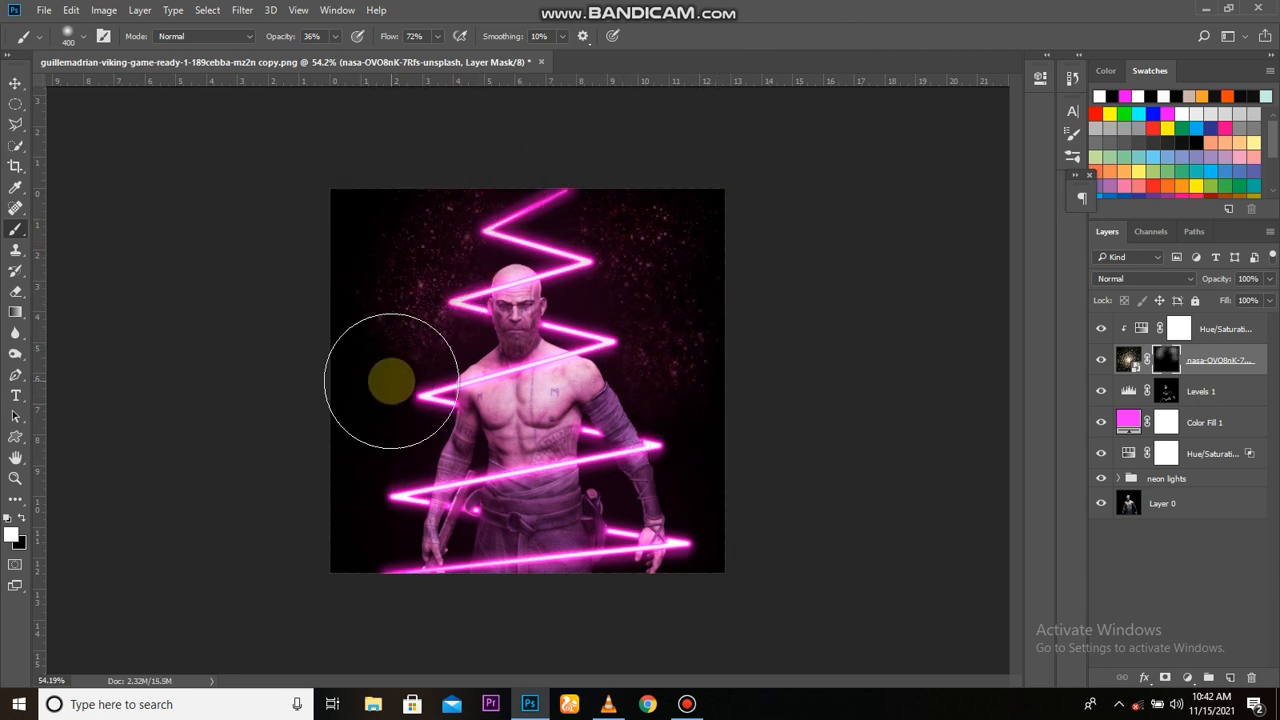
Paint white on the star mask with a smaller brush, down to 150 px, to reveal stars beside the shoulders and head
{"action": "key", "text": "bracketleft"}
{"action": "key", "text": "bracketleft"}
{"action": "mouse_move", "coordinate": [332, 440]}
{"action": "left_mouse_down"}
{"action": "mouse_move", "coordinate": [399, 422]}
{"action": "mouse_move", "coordinate": [440, 334]}
{"action": "left_mouse_up"}
{"action": "key", "text": "bracketleft"}
{"action": "key", "text": "bracketleft"}
{"action": "key", "text": "bracketleft"}
{"action": "mouse_move", "coordinate": [606, 358]}
{"action": "left_mouse_down"}
{"action": "mouse_move", "coordinate": [595, 304]}
{"action": "mouse_move", "coordinate": [571, 298]}
{"action": "left_mouse_up"}
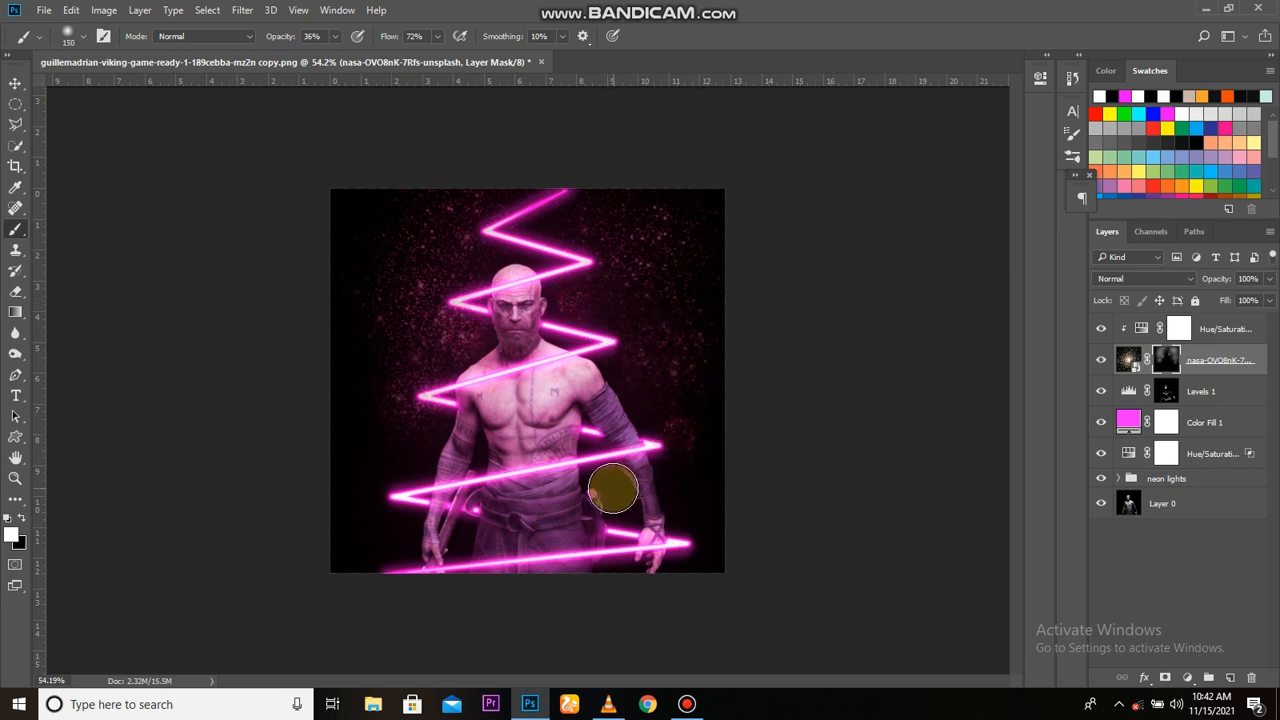
Reveal stars between the arm and waist and along the lower background on both sides, using a 100 to 175 px white brush
{"action": "key", "text": "bracketleft"}
{"action": "key", "text": "bracketleft"}
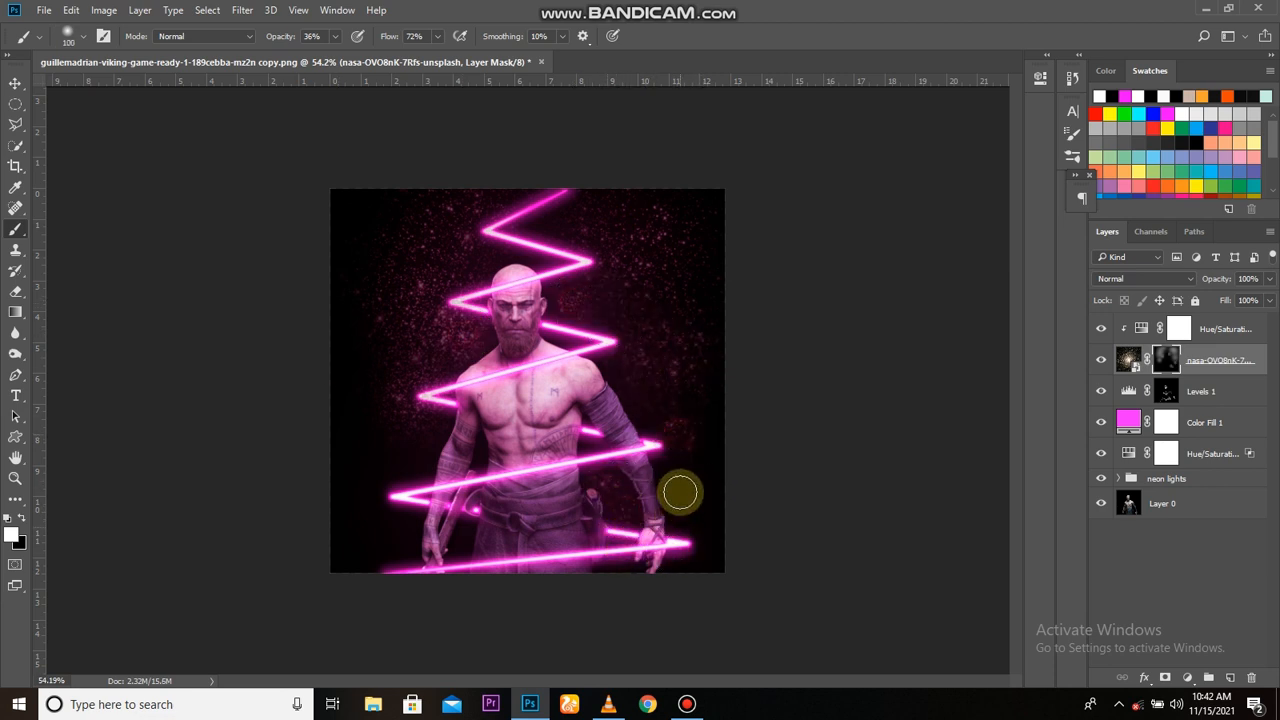
{"action": "key", "text": "bracketright"}
{"action": "key", "text": "bracketright"}
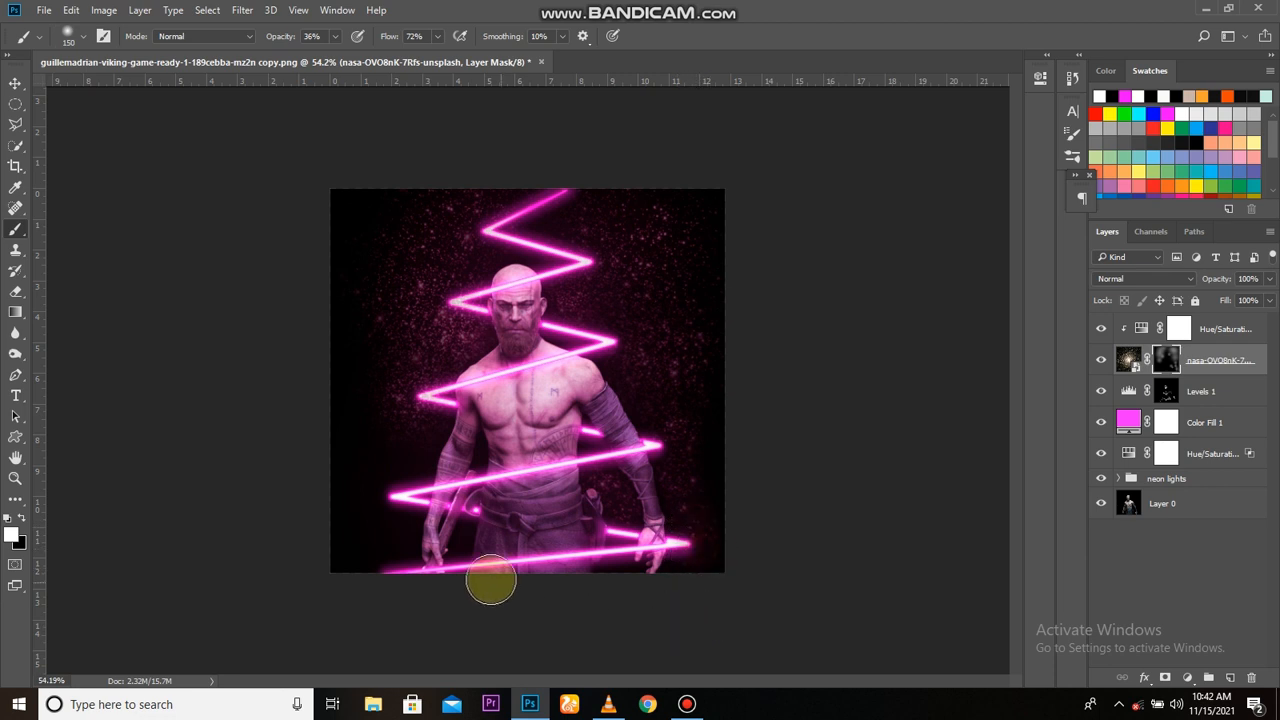
{"action": "key", "text": "bracketleft"}
{"action": "key", "text": "bracketright"}
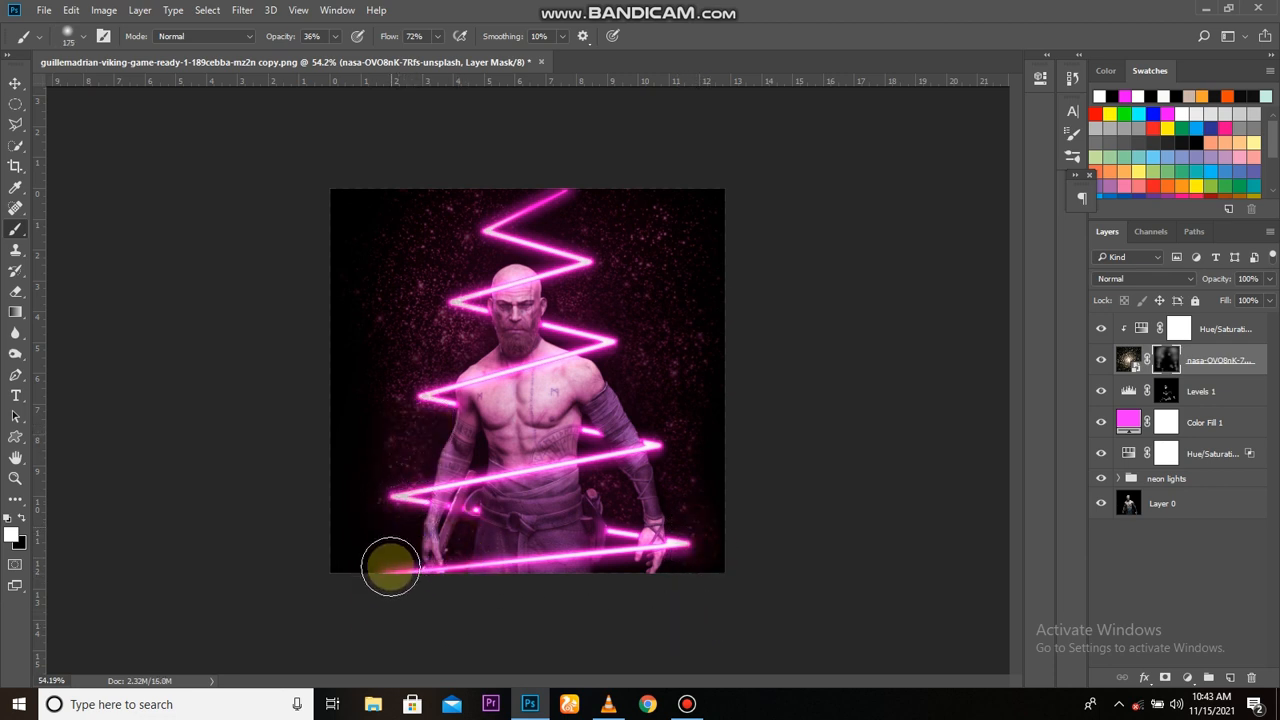
Fade the stars toward the canvas edges and corners by painting black on the star mask with the 175 px brush
{"action": "key", "text": "x"}
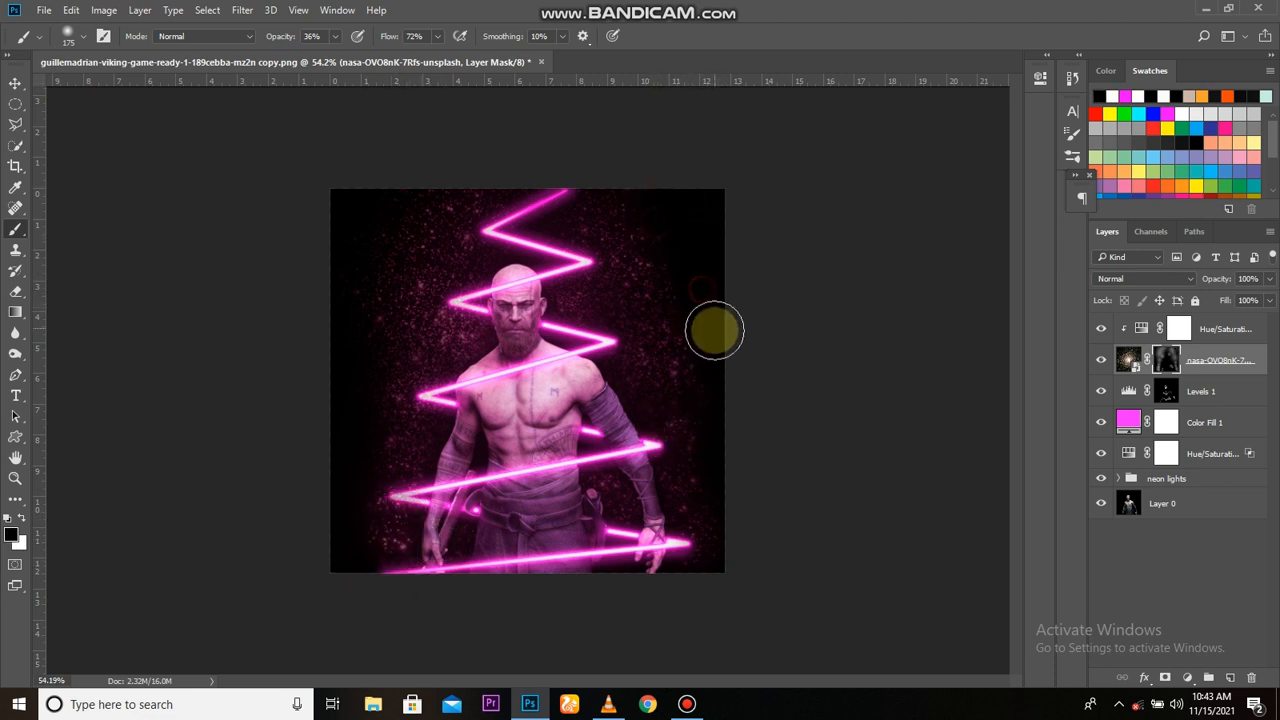
{"action": "left_click", "coordinate": [620, 188]}
{"action": "left_click", "coordinate": [348, 324]}
{"action": "left_click", "coordinate": [749, 517]}
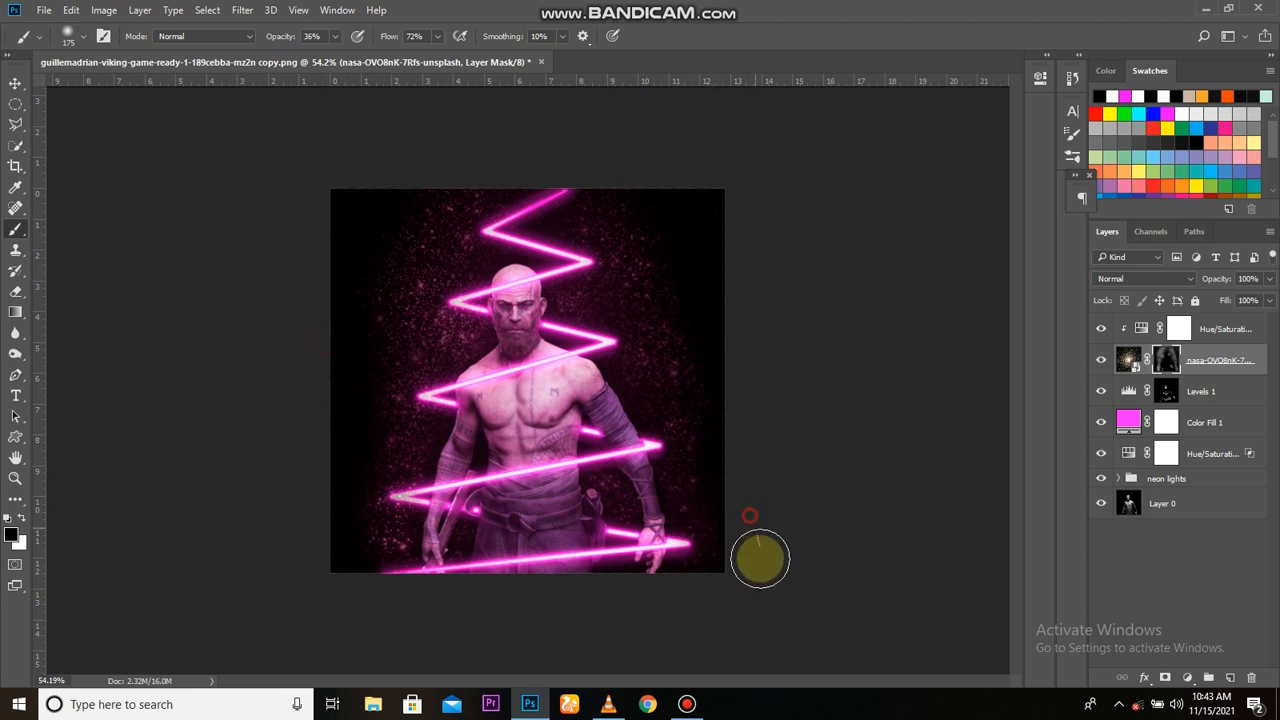
{"action": "left_click", "coordinate": [749, 557]}
{"action": "left_click_drag", "start_coordinate": [318, 308], "coordinate": [471, 177]}
{"action": "left_click", "coordinate": [417, 183]}
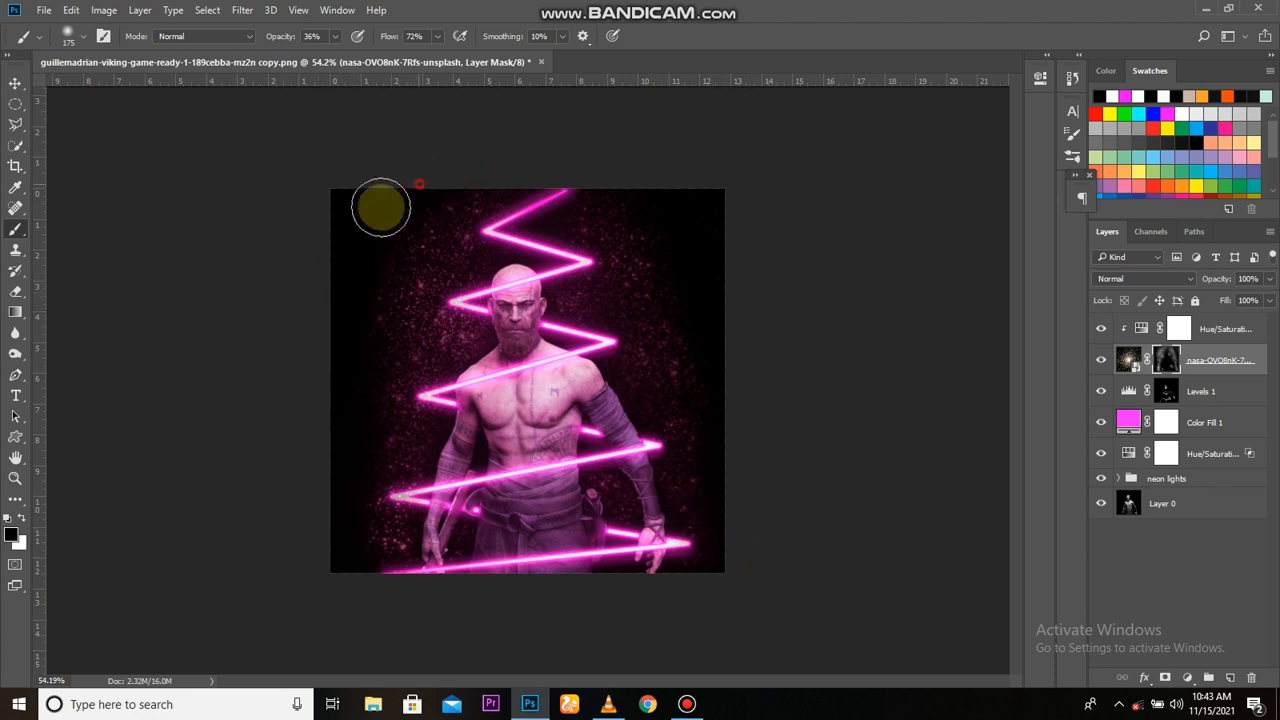
{"action": "left_click", "coordinate": [475, 181]}
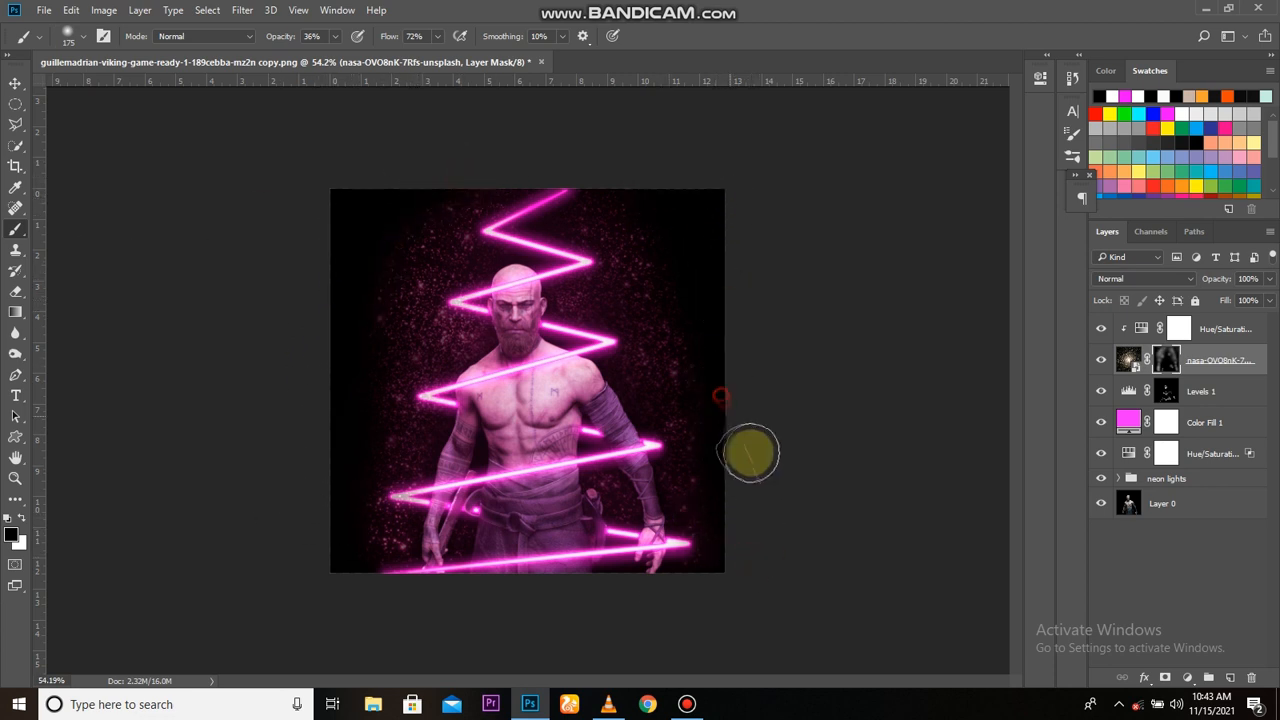
{"action": "left_click", "coordinate": [424, 190]}
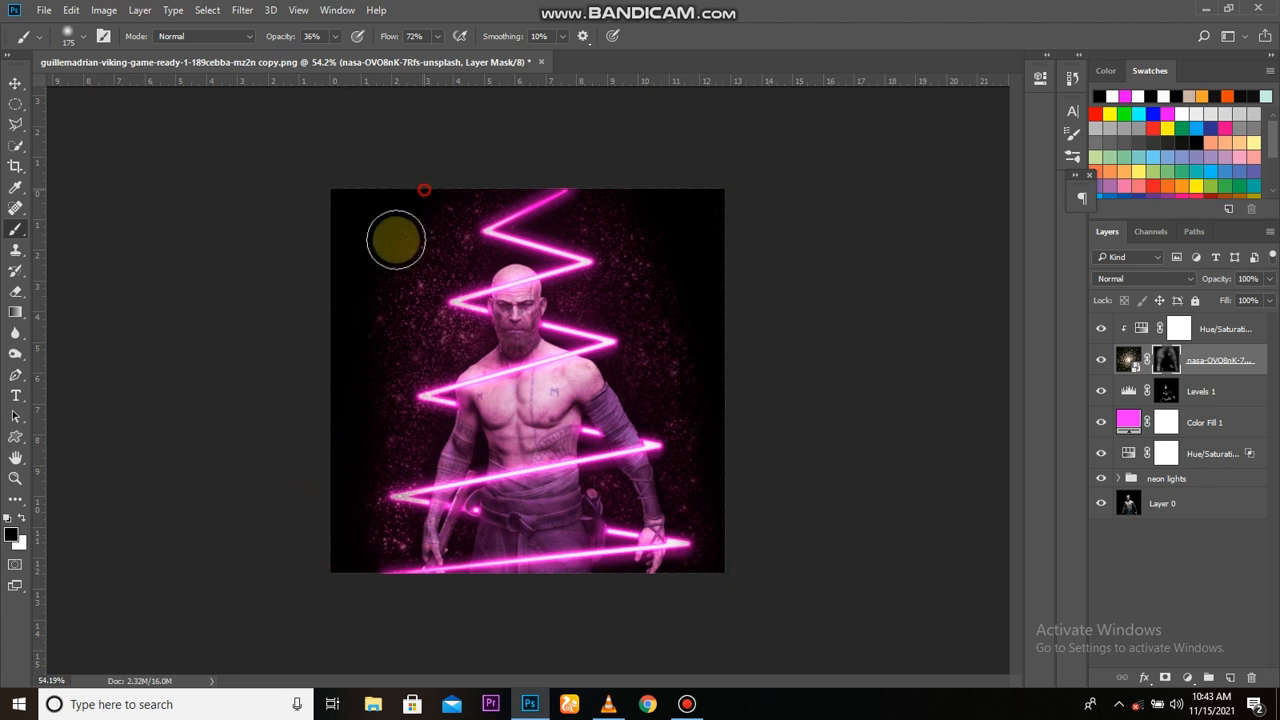
{"action": "left_click", "coordinate": [366, 342]}
Apply a Gaussian Blur with a 9.0 pixel radius to the star image and lower its layer opacity to 50%
{"action": "left_click", "coordinate": [1101, 362]}
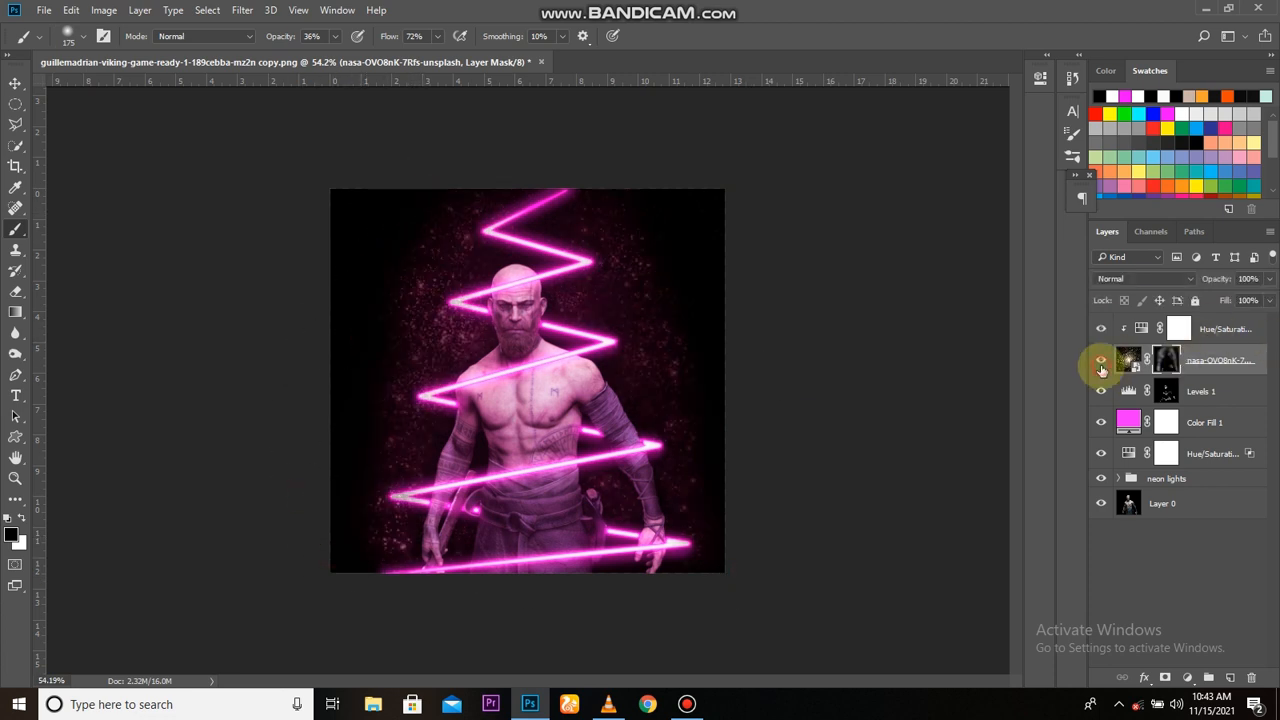
{"action": "left_click", "coordinate": [242, 10]}
{"action": "mouse_move", "coordinate": [312, 190]}
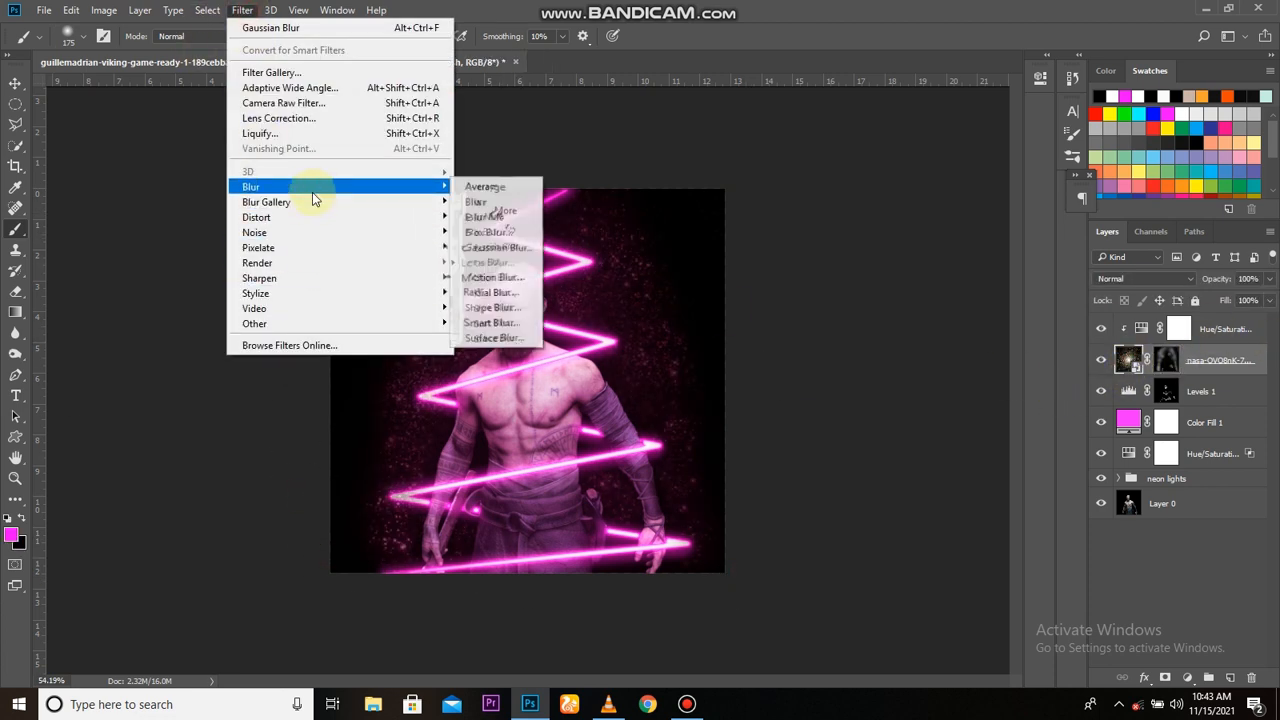
{"action": "left_click", "coordinate": [500, 251]}
{"action": "left_click_drag", "start_coordinate": [831, 490], "coordinate": [856, 488]}
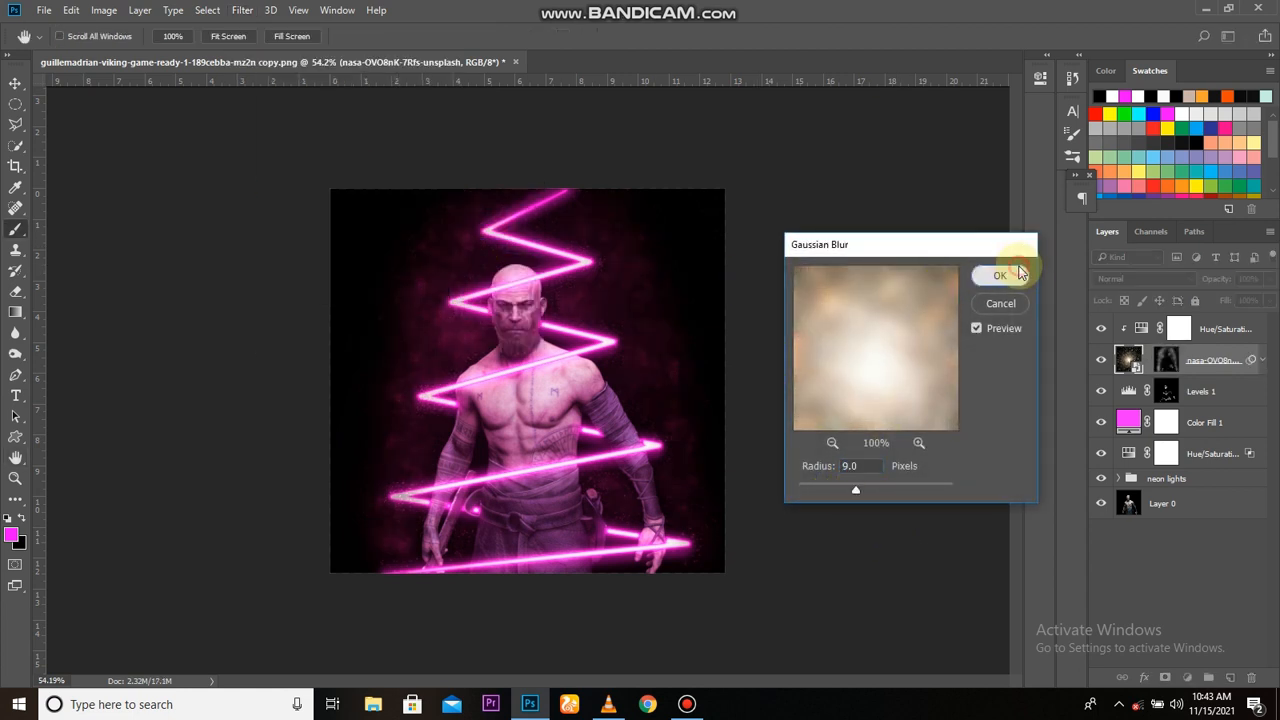
{"action": "left_click", "coordinate": [1015, 273]}
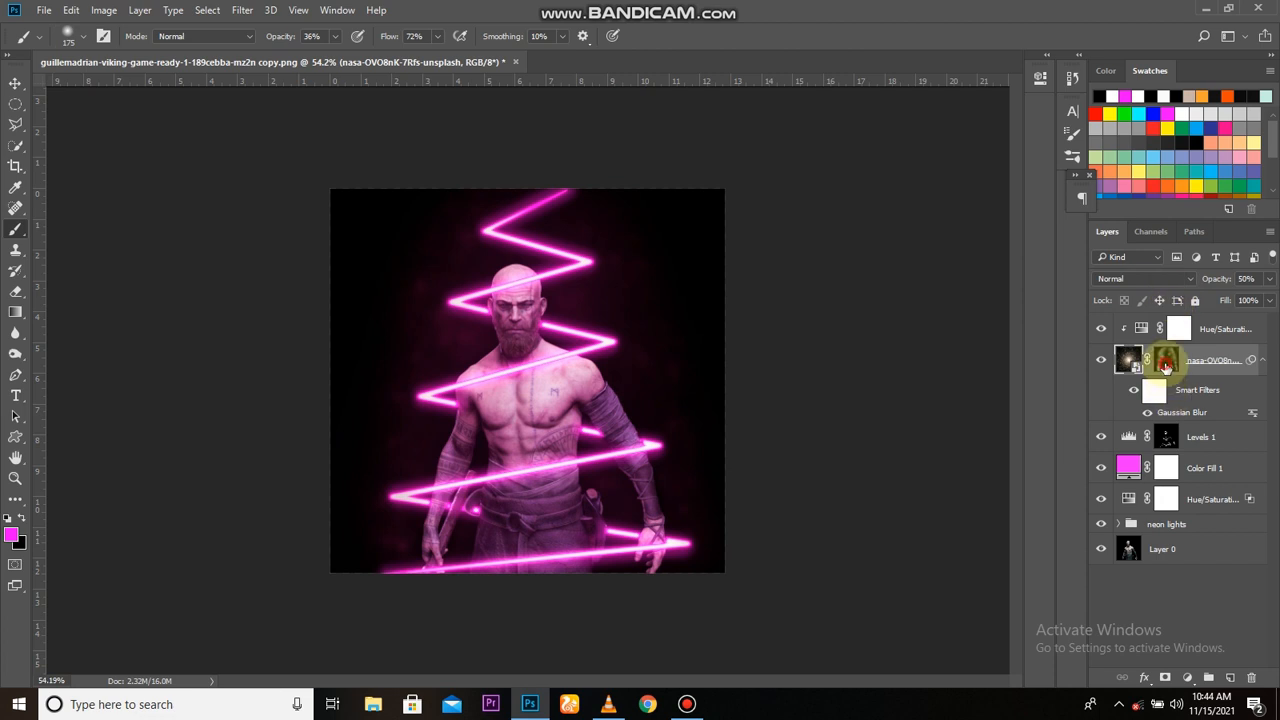
Paint white on the star mask along the canvas edges to extend the blurred glow, and compare with the layer hidden and shown
{"action": "left_click", "coordinate": [1165, 366]}
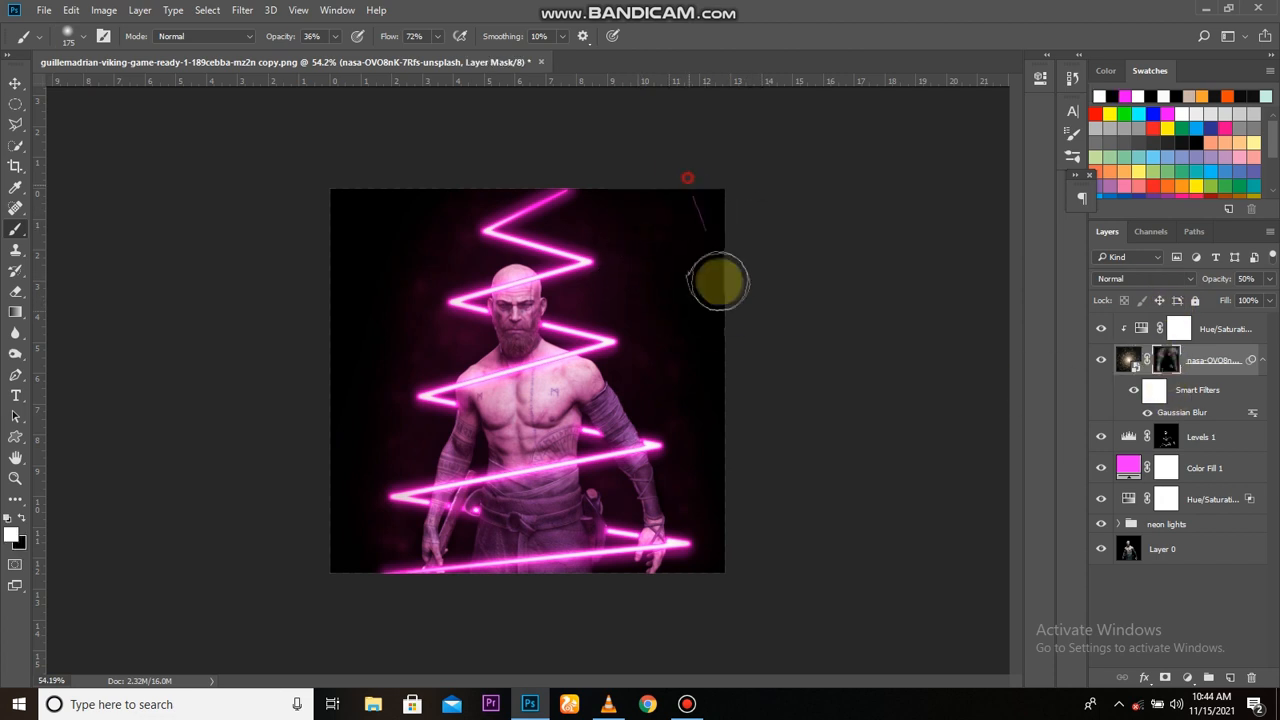
{"action": "left_click_drag", "start_coordinate": [719, 281], "coordinate": [726, 274]}
{"action": "mouse_move", "coordinate": [663, 206]}
{"action": "left_mouse_down"}
{"action": "mouse_move", "coordinate": [678, 321]}
{"action": "mouse_move", "coordinate": [737, 429]}
{"action": "mouse_move", "coordinate": [730, 573]}
{"action": "left_mouse_up"}
{"action": "left_click_drag", "start_coordinate": [721, 570], "coordinate": [679, 580]}
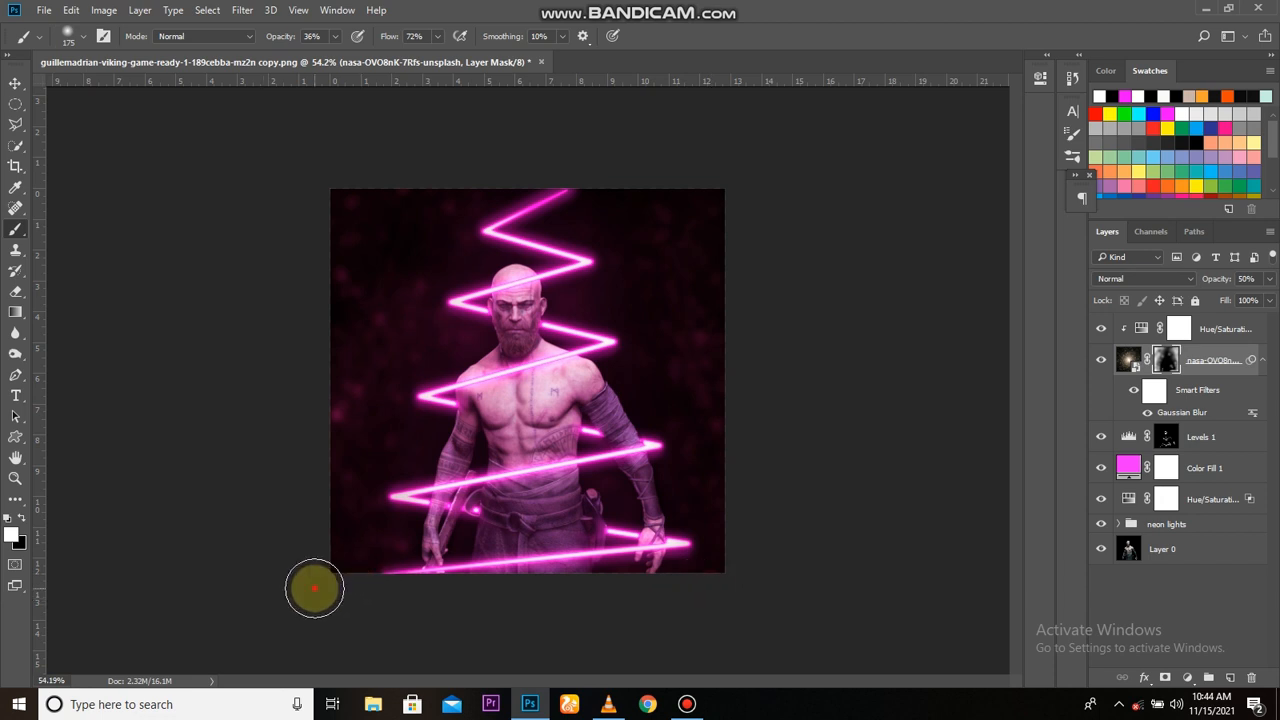
{"action": "scroll", "coordinate": [665, 270], "scroll_direction": "up", "scroll_amount": 1}
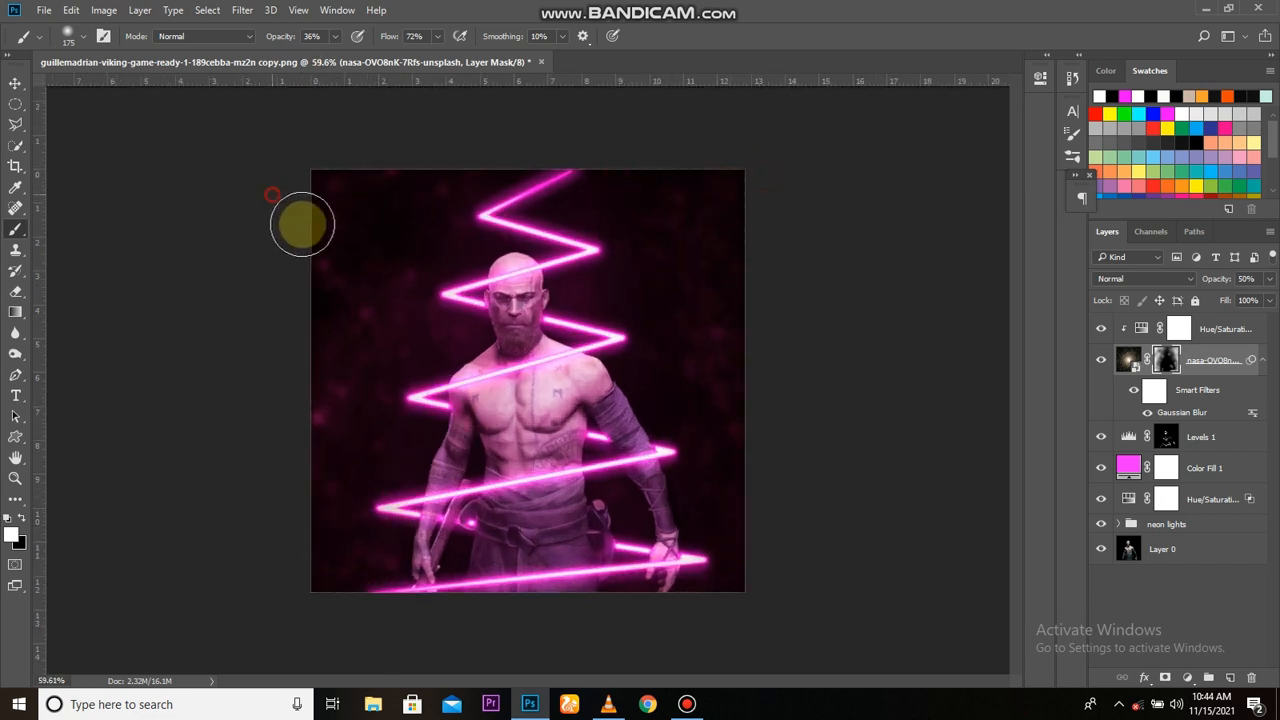
{"action": "left_click", "coordinate": [1100, 359]}
{"action": "left_click", "coordinate": [1100, 359]}
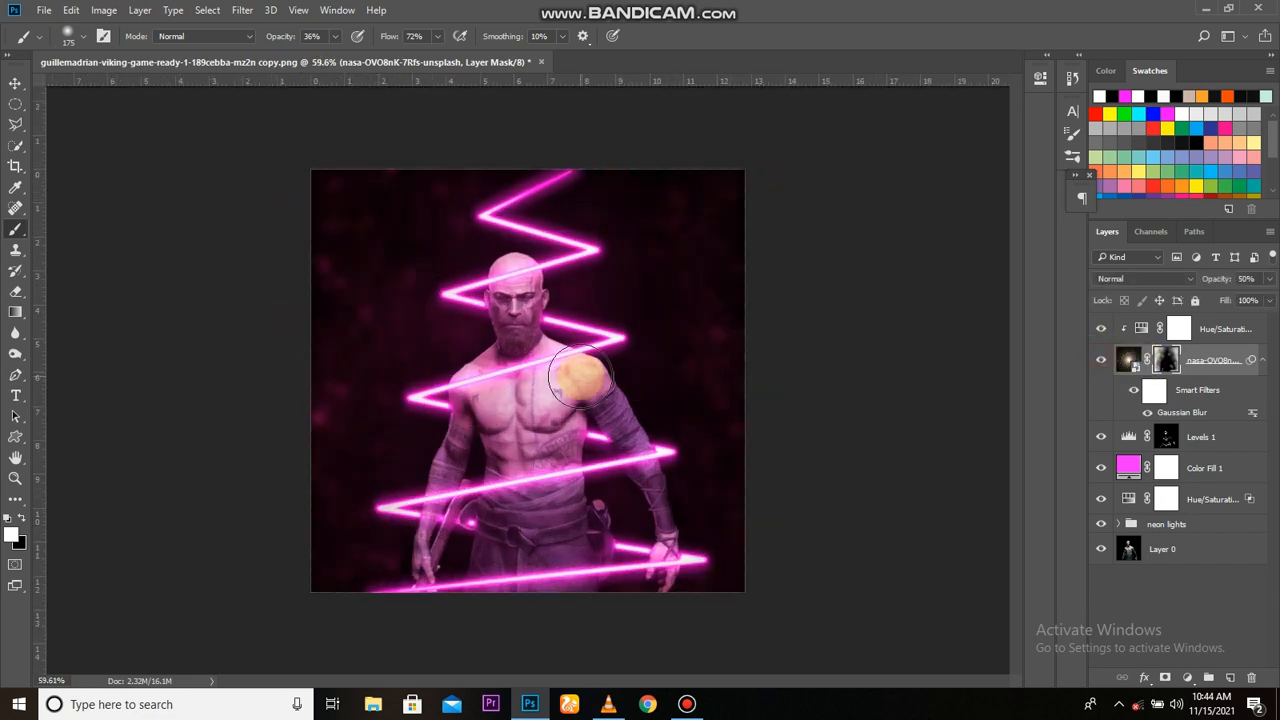
Lower the opacity of the blurred star layer to 34% and check the whole image
{"action": "key", "text": "v"}
{"action": "left_click", "coordinate": [1152, 358]}
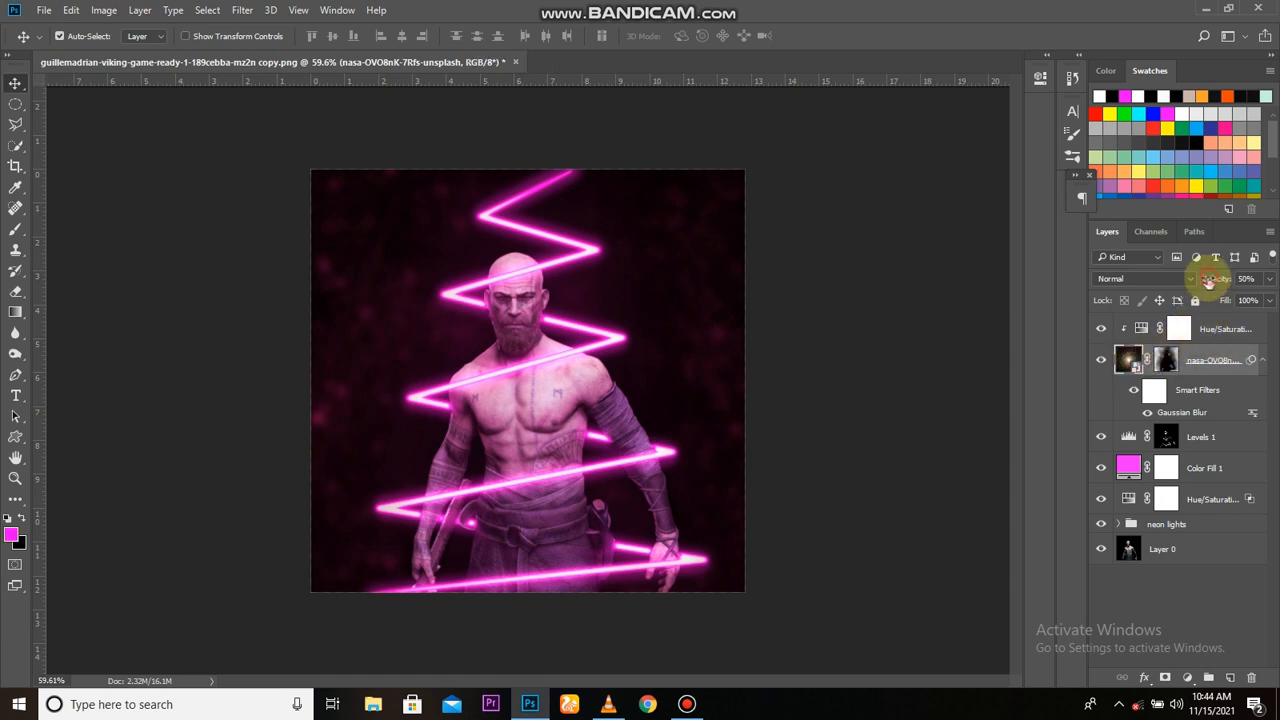
{"action": "scroll", "coordinate": [590, 445], "scroll_direction": "down", "scroll_amount": 1}
{"action": "left_click_drag", "start_coordinate": [1204, 285], "coordinate": [1199, 284]}
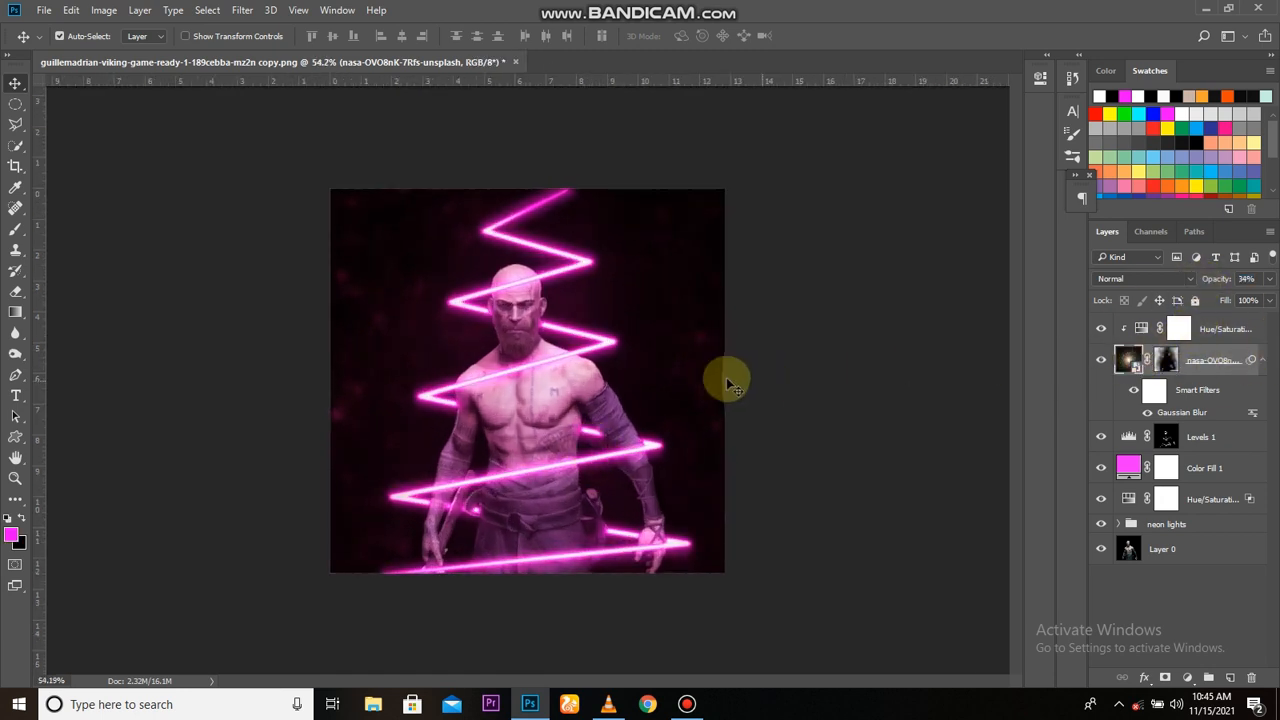
{"action": "scroll", "coordinate": [640, 388], "scroll_direction": "up", "scroll_amount": 3}
{"action": "scroll", "coordinate": [601, 389], "scroll_direction": "down", "scroll_amount": 2}
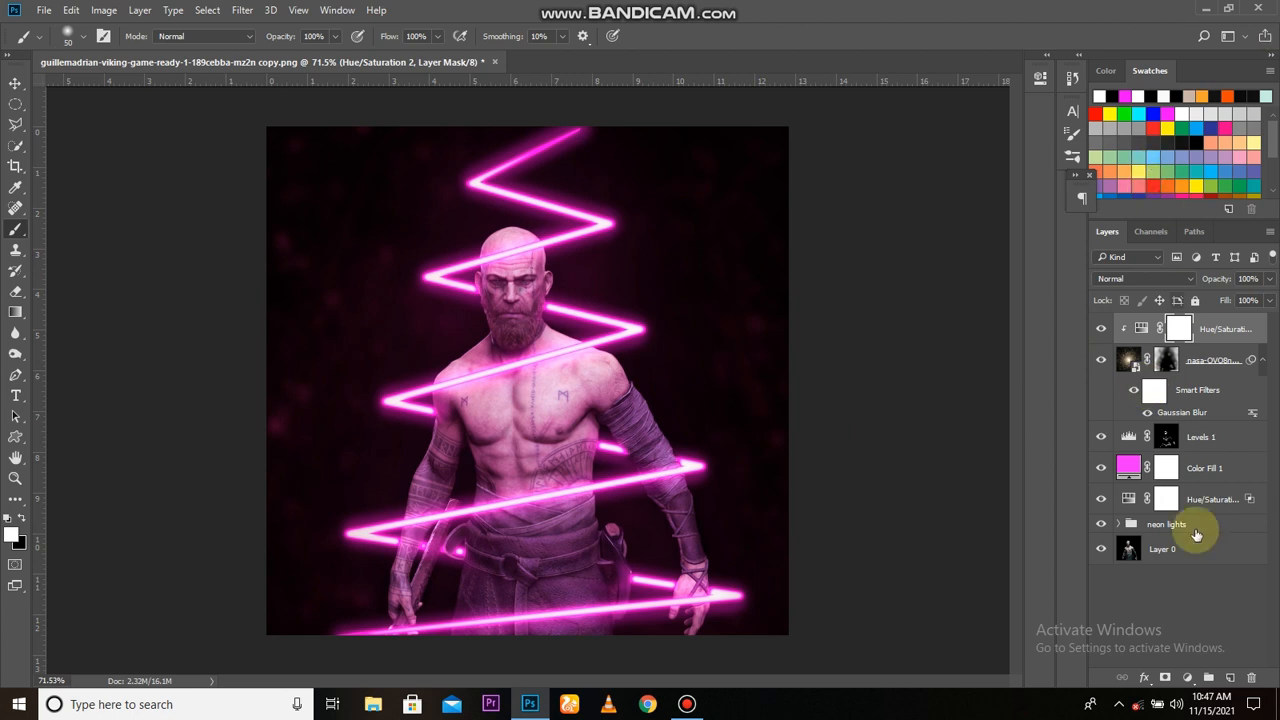
On a new top layer, paint soft magenta glow spots with a 45 px brush at the corners and ends of the neon lines
{"action": "left_click", "coordinate": [1230, 677]}
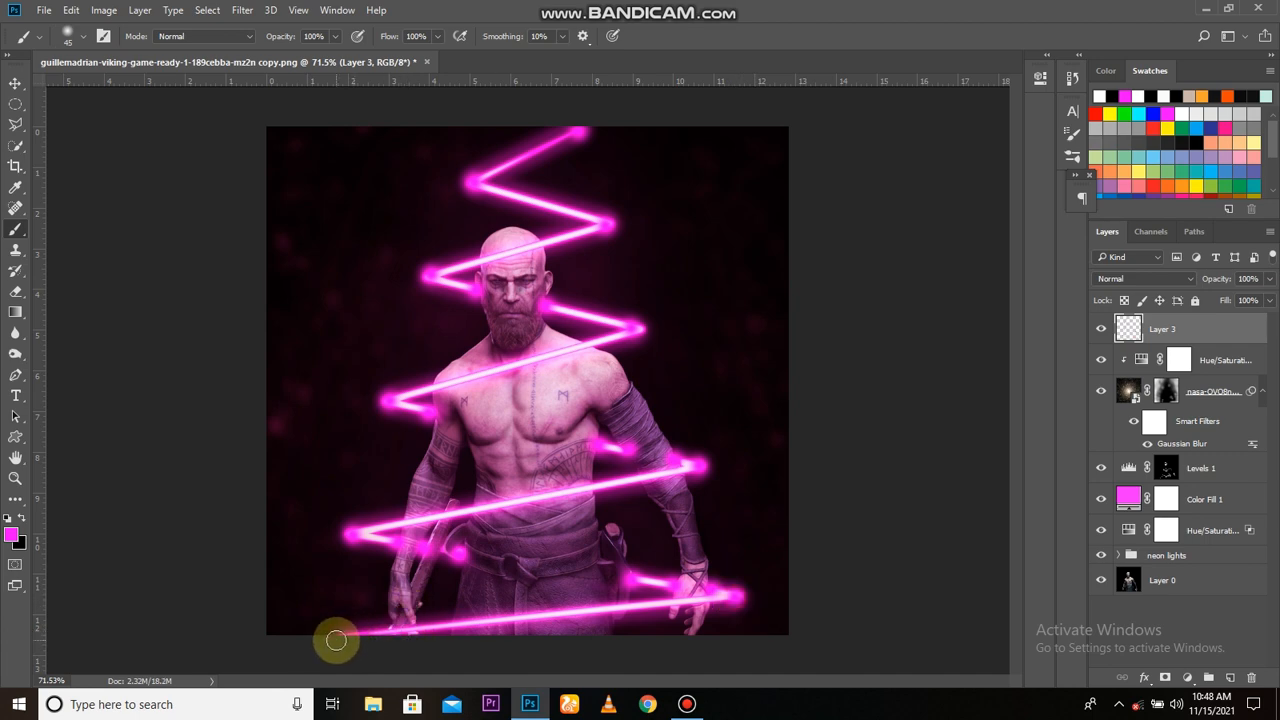
{"action": "scroll", "coordinate": [462, 591], "scroll_direction": "down", "scroll_amount": 1}
{"action": "scroll", "coordinate": [559, 562], "scroll_direction": "up", "scroll_amount": 2}
Set the glow-spot layer's blend mode to Linear Dodge (Add), with 90% opacity and 23% fill
{"action": "left_click", "coordinate": [1148, 281]}
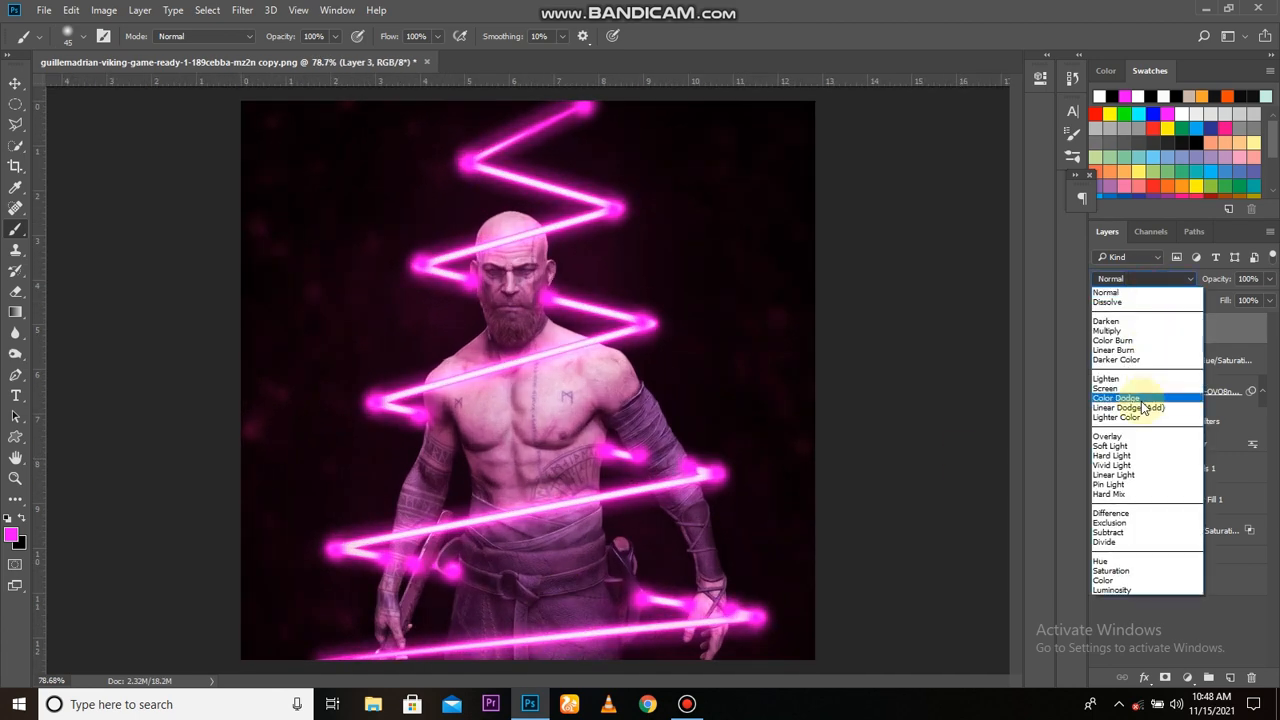
{"action": "left_click", "coordinate": [1130, 401]}
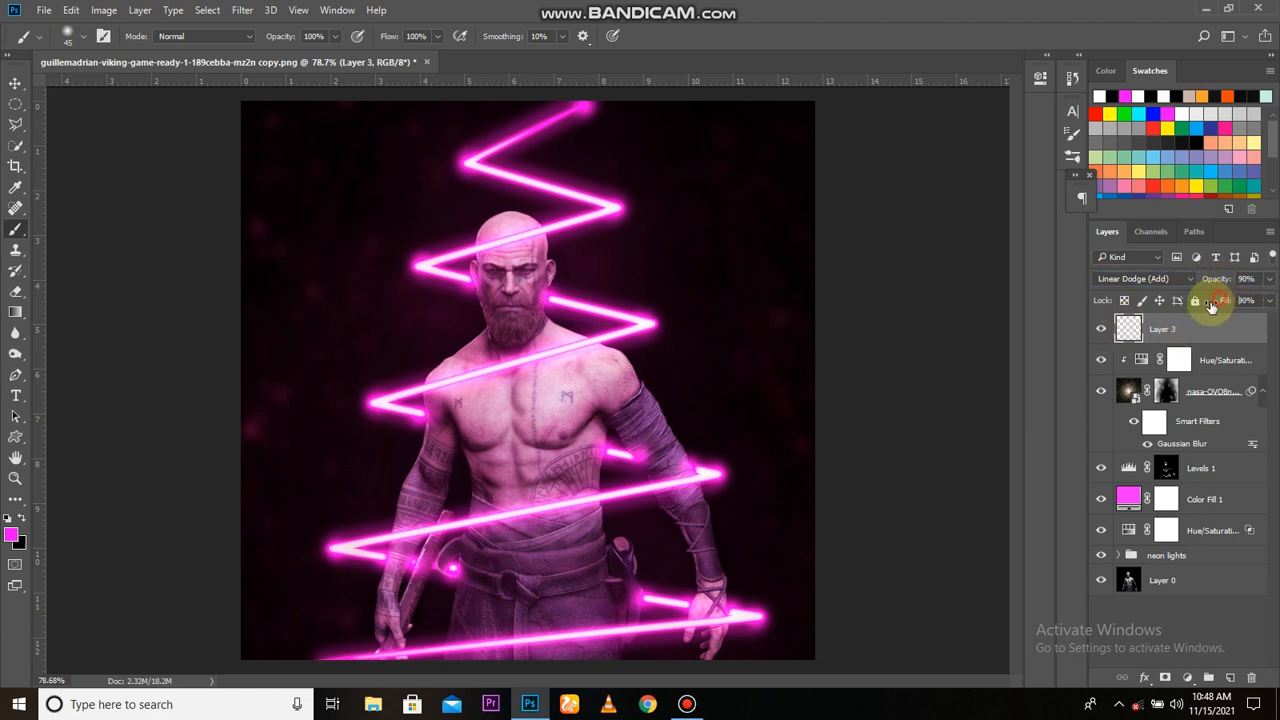
{"action": "scroll", "coordinate": [729, 423], "scroll_direction": "down", "scroll_amount": 4}
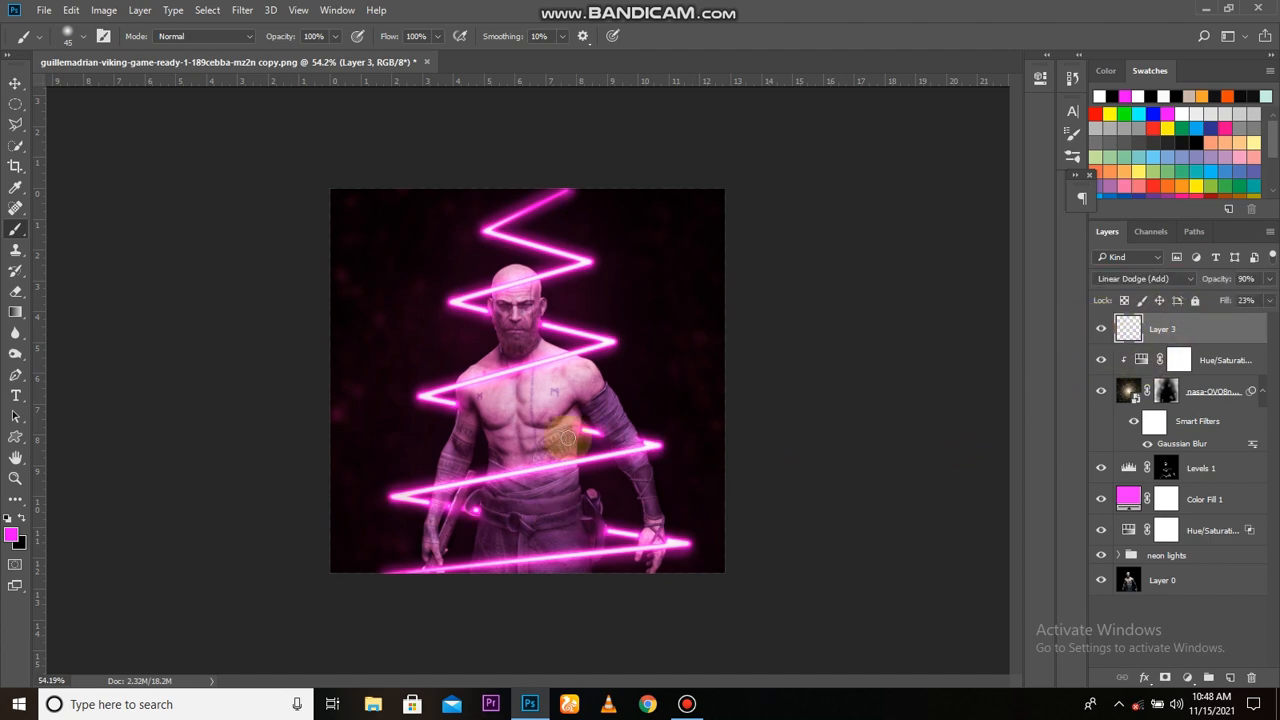
{"action": "scroll", "coordinate": [568, 438], "scroll_direction": "up", "scroll_amount": 8}
{"action": "scroll", "coordinate": [643, 496], "scroll_direction": "down", "scroll_amount": 5}
{"action": "key", "text": "v"}
{"action": "key", "text": "alt+v"}
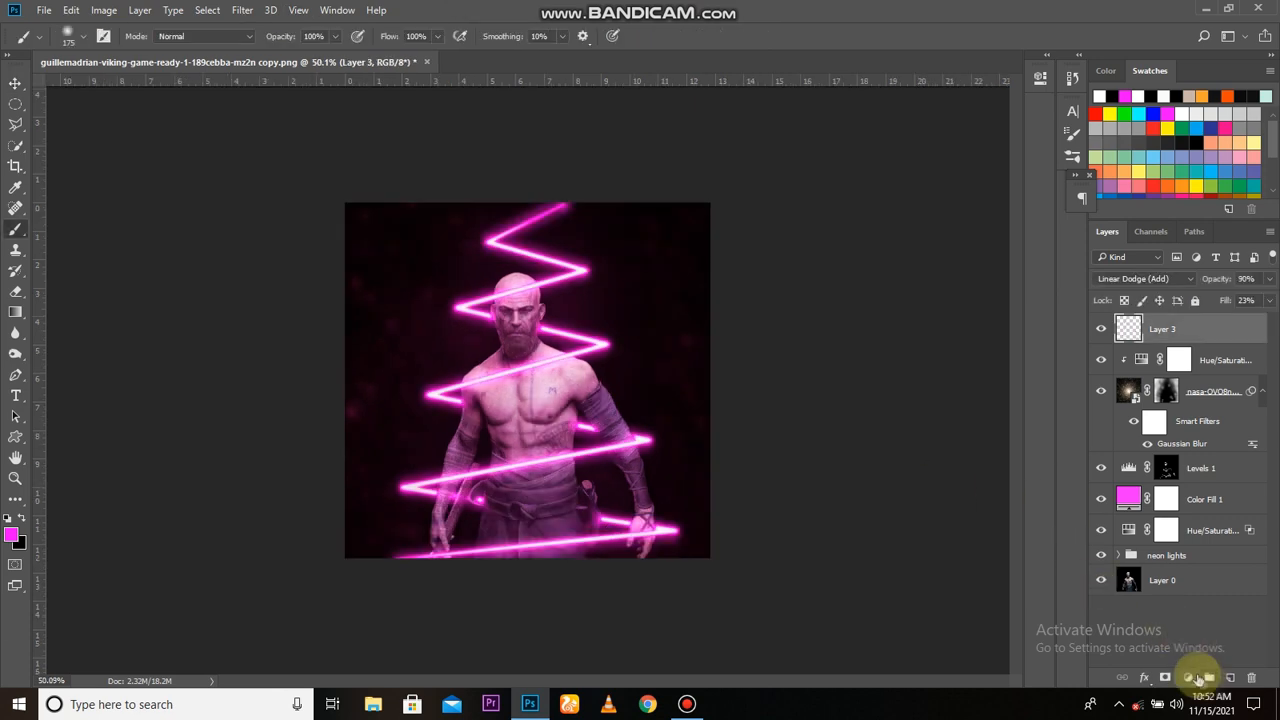
Add a Levels adjustment above all layers and lower its white output level to 162
{"action": "left_click", "coordinate": [1192, 677]}
{"action": "left_click", "coordinate": [1108, 323]}
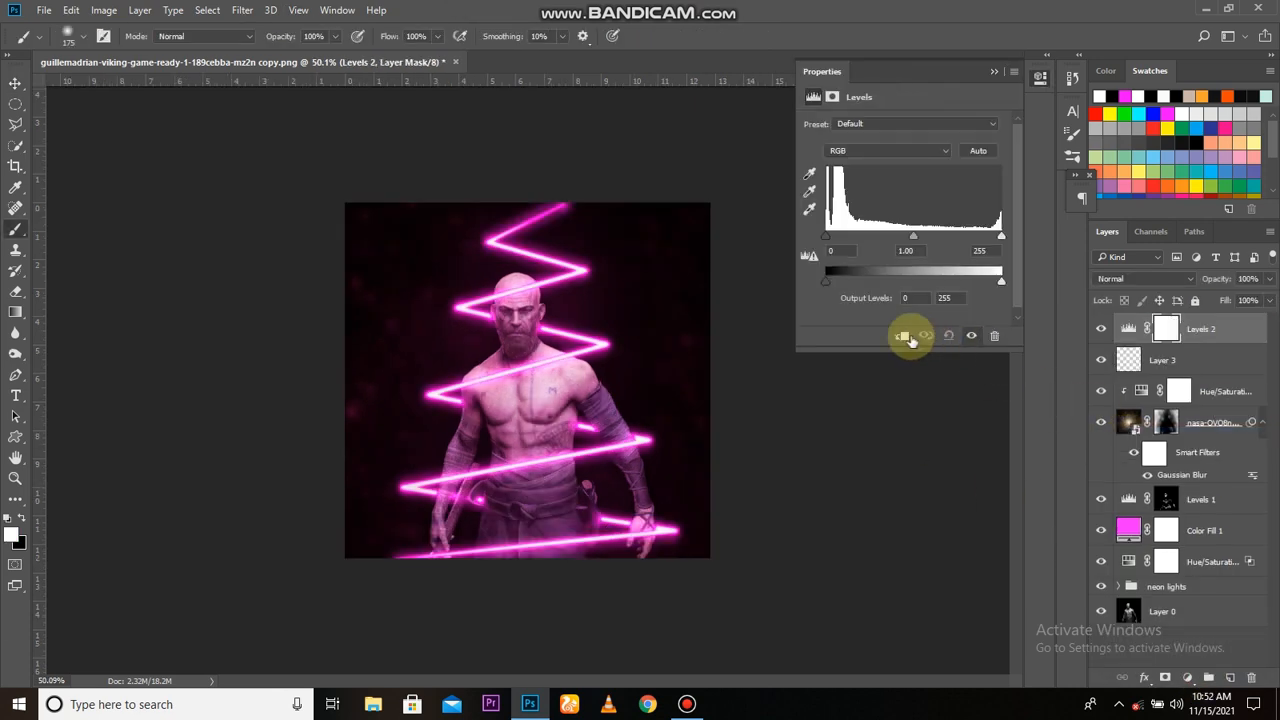
{"action": "left_click_drag", "start_coordinate": [996, 283], "coordinate": [926, 278]}
{"action": "left_click", "coordinate": [994, 71]}
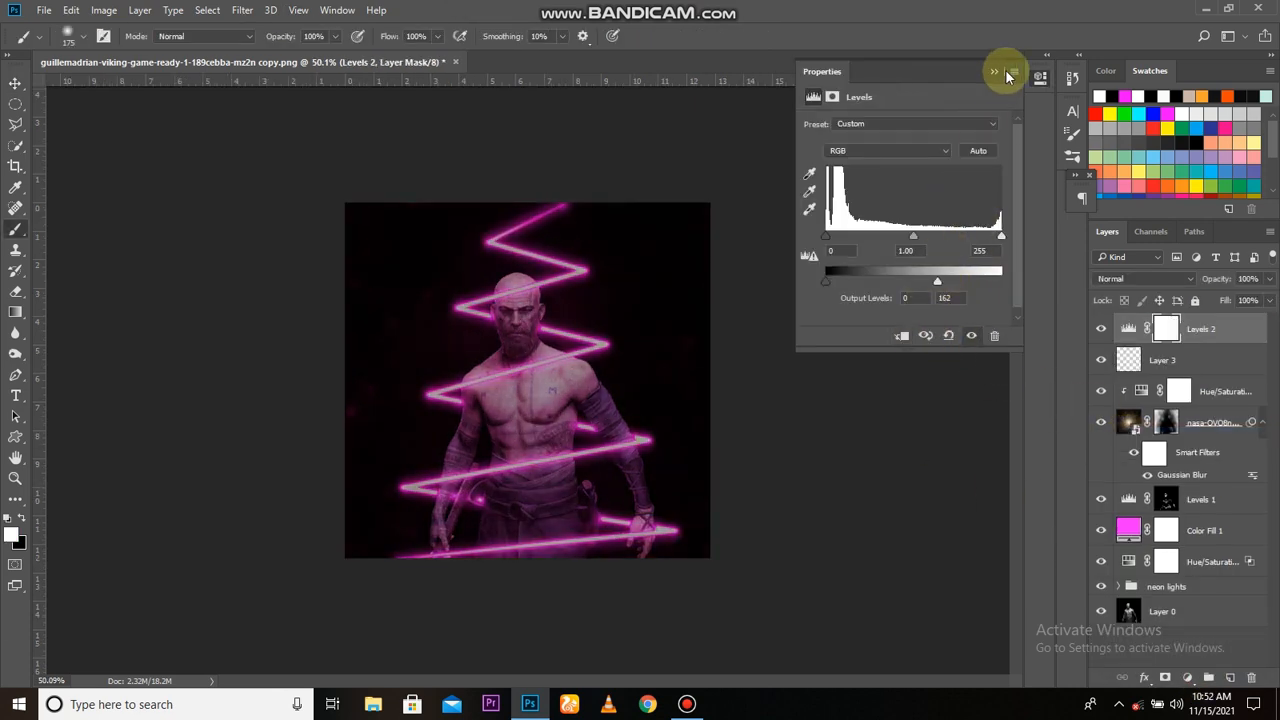
Limit the new Levels darkening to the image edges by inverting its mask and painting white with a 400 px brush, at 67% layer opacity
{"action": "key", "text": "ctrl+i"}
{"action": "key", "text": "bracketright"}
{"action": "key", "text": "bracketright"}
{"action": "key", "text": "bracketright"}
{"action": "key", "text": "bracketright"}
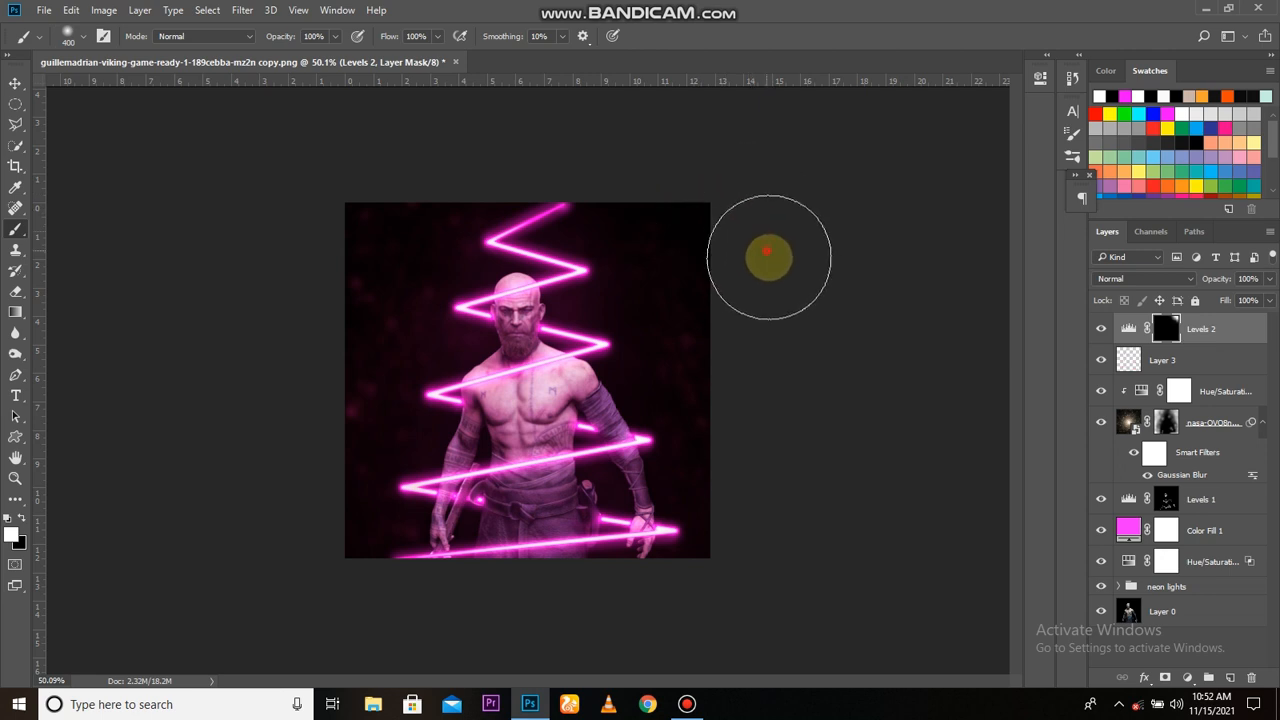
{"action": "mouse_move", "coordinate": [374, 187]}
{"action": "left_mouse_down"}
{"action": "mouse_move", "coordinate": [325, 210]}
{"action": "mouse_move", "coordinate": [281, 256]}
{"action": "mouse_move", "coordinate": [297, 528]}
{"action": "mouse_move", "coordinate": [303, 499]}
{"action": "mouse_move", "coordinate": [320, 600]}
{"action": "left_mouse_up"}
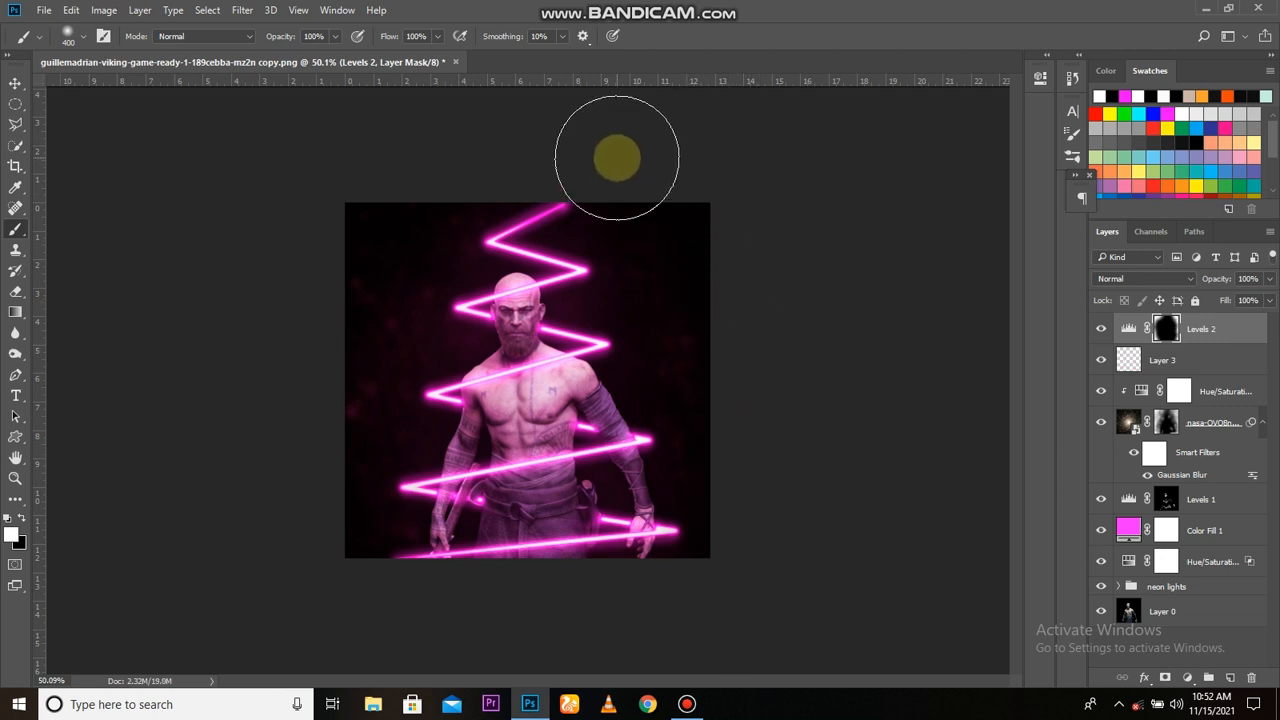
{"action": "mouse_move", "coordinate": [322, 272]}
{"action": "left_mouse_down"}
{"action": "mouse_move", "coordinate": [304, 521]}
{"action": "mouse_move", "coordinate": [315, 572]}
{"action": "mouse_move", "coordinate": [724, 525]}
{"action": "mouse_move", "coordinate": [745, 352]}
{"action": "mouse_move", "coordinate": [756, 551]}
{"action": "left_mouse_up"}
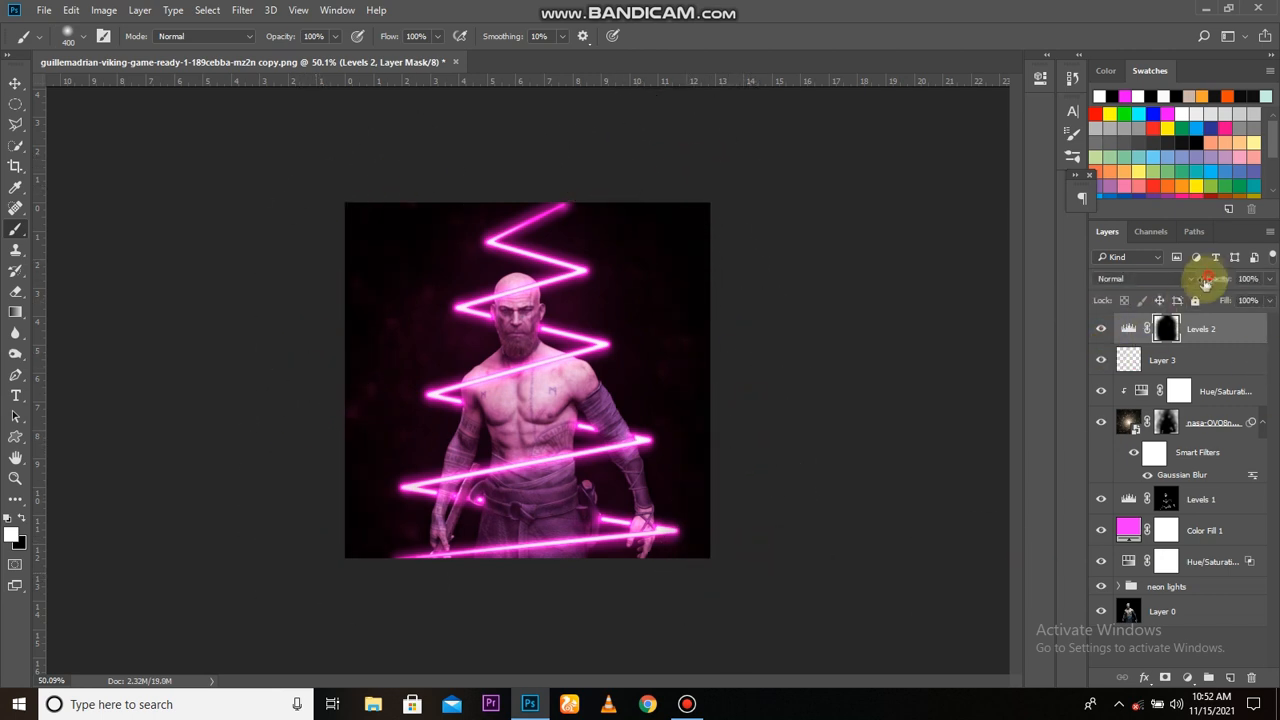
{"action": "key", "text": "v"}
{"action": "key", "text": "ctrl+0"}
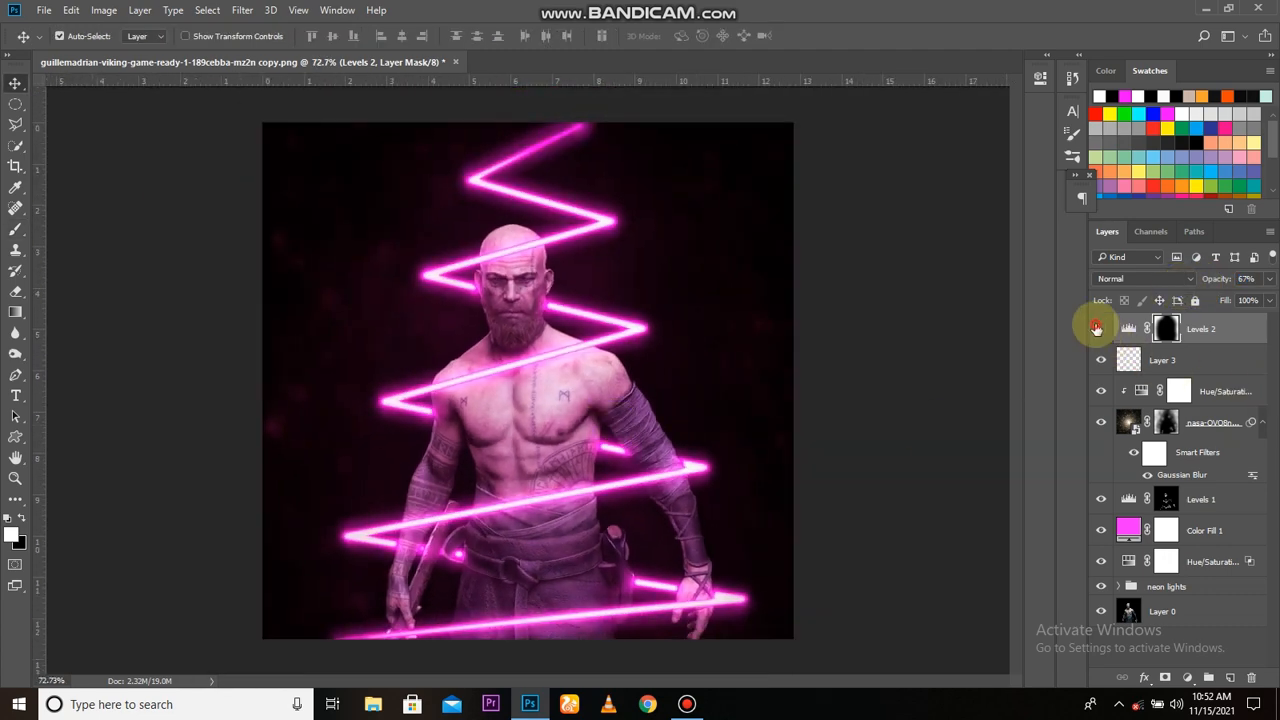
Add a Gradient fill layer above all layers and change the gradient's starting colour stop to black
{"action": "left_click", "coordinate": [1187, 677]}
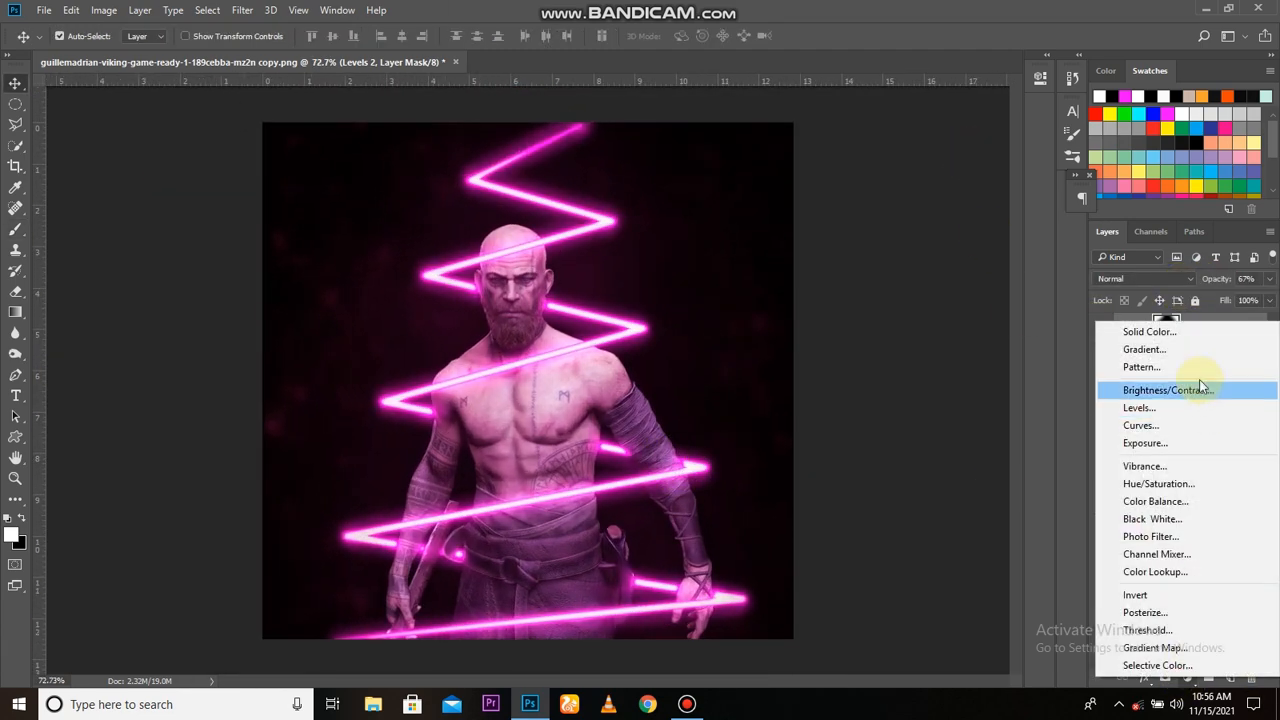
{"action": "left_click", "coordinate": [1190, 344]}
{"action": "left_click", "coordinate": [838, 218]}
{"action": "left_click", "coordinate": [640, 437]}
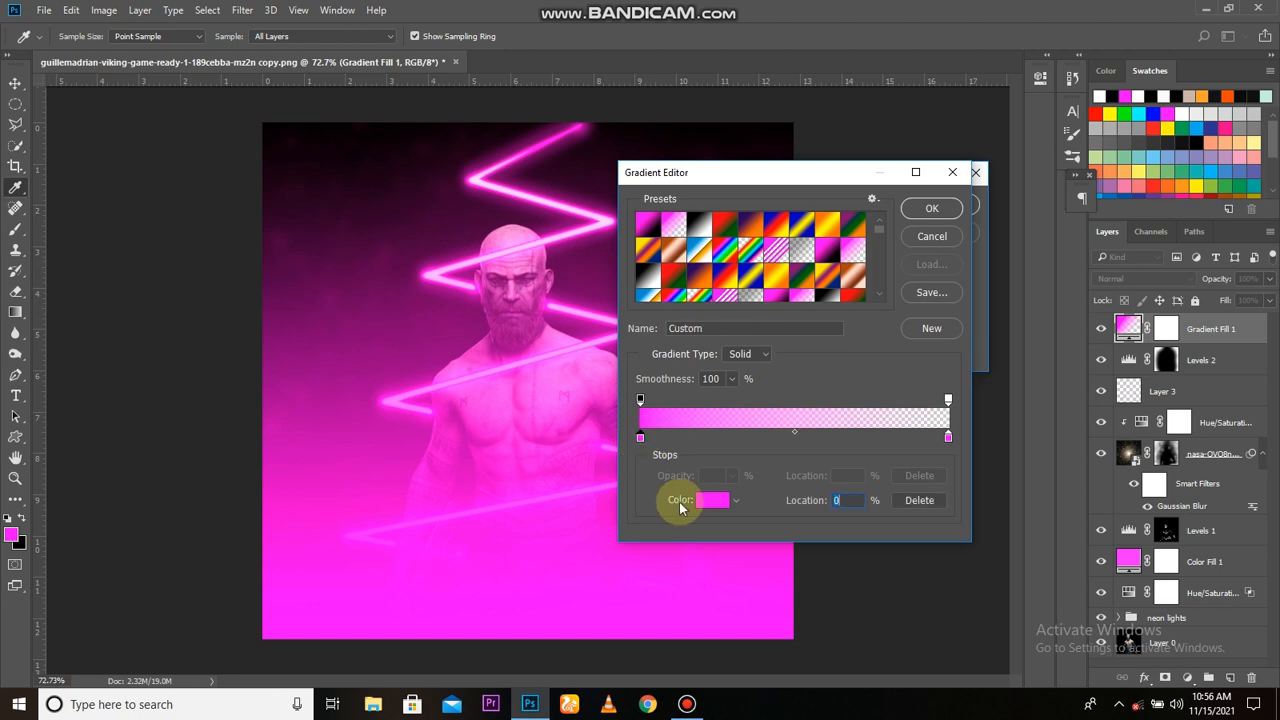
{"action": "left_click", "coordinate": [712, 500]}
{"action": "left_click", "coordinate": [761, 438]}
{"action": "left_click", "coordinate": [1123, 228]}
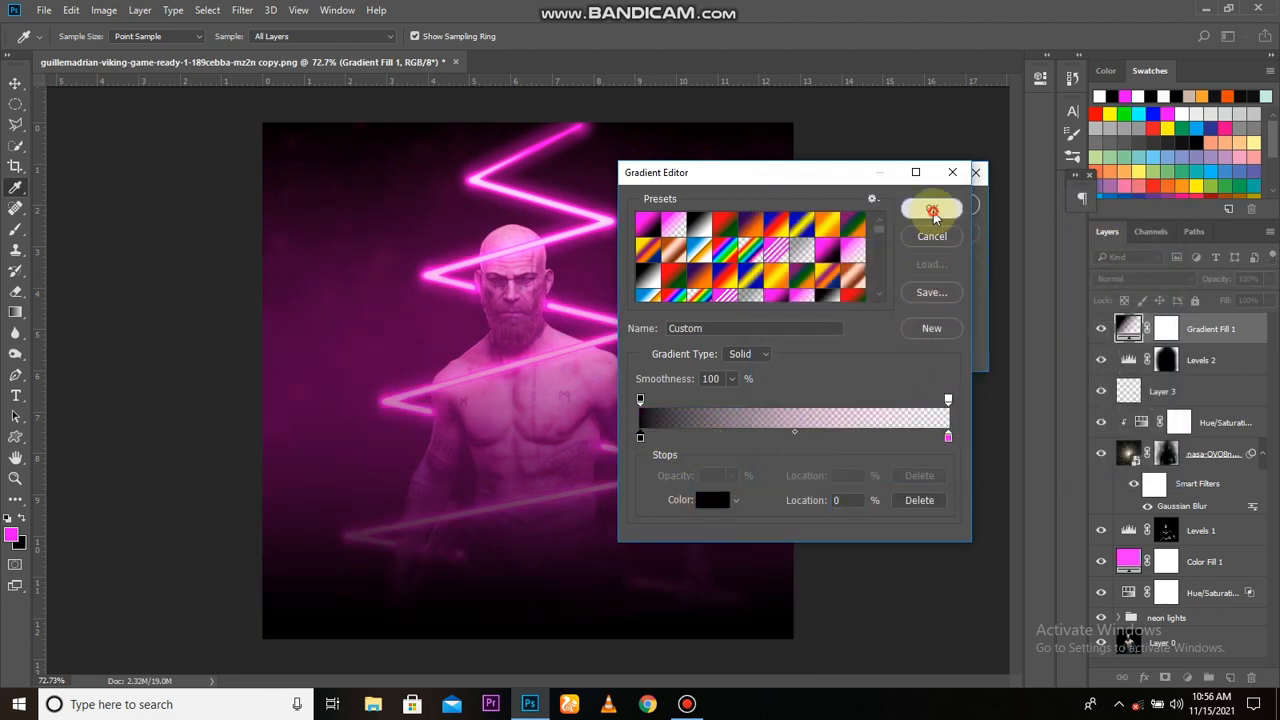
{"action": "left_click", "coordinate": [926, 210]}
Set the gradient fill to a reversed Radial style and widen its scale so the black falls on the image corners
{"action": "left_click", "coordinate": [806, 311]}
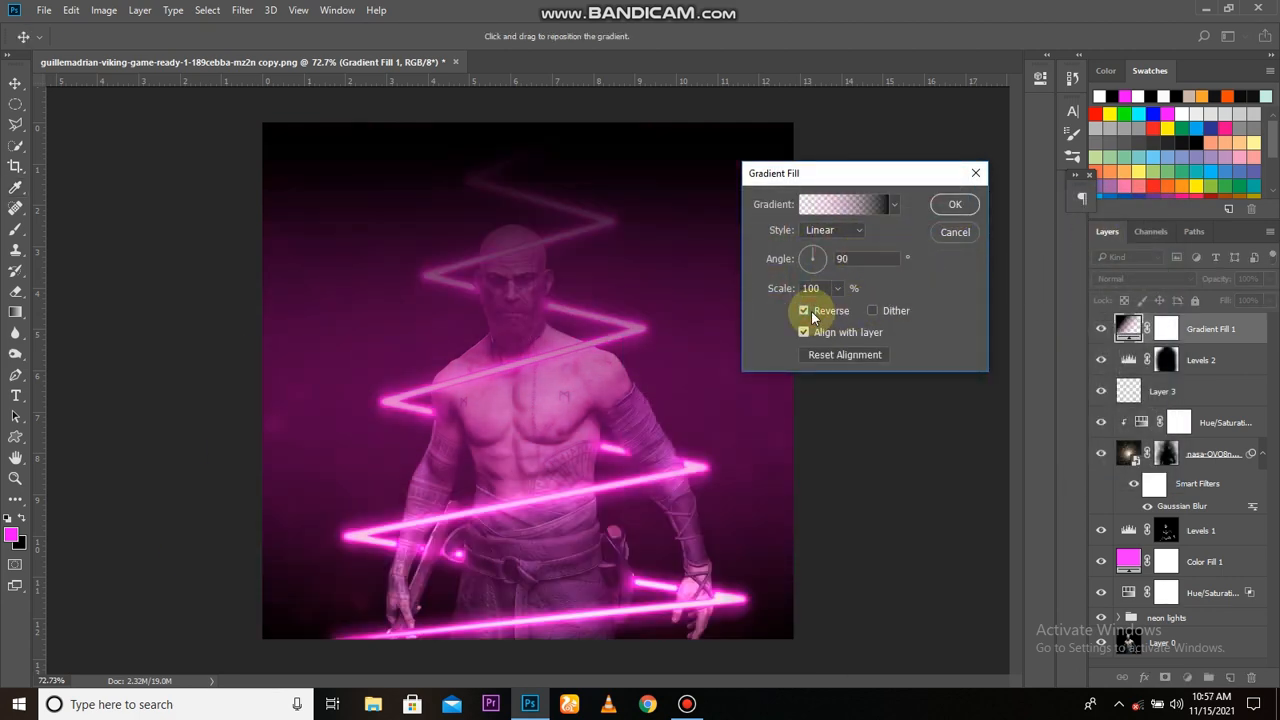
{"action": "left_click", "coordinate": [806, 311]}
{"action": "left_click", "coordinate": [833, 230]}
{"action": "left_click", "coordinate": [822, 263]}
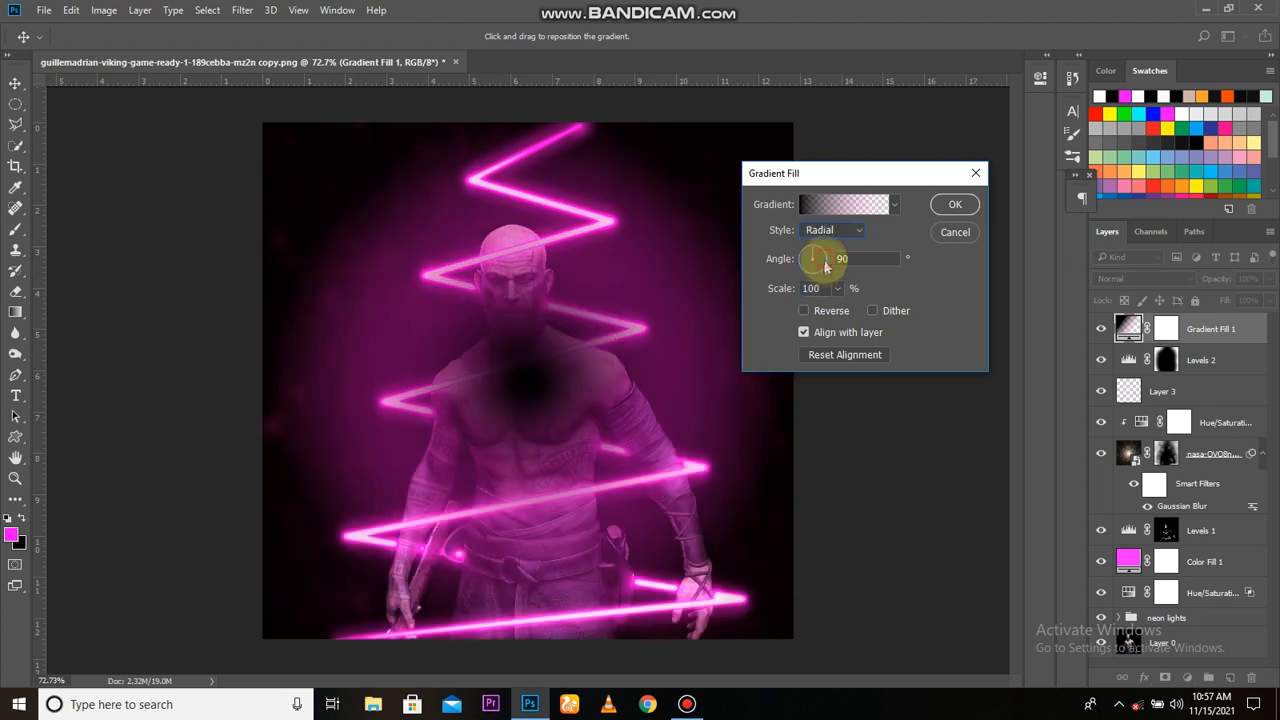
{"action": "left_click", "coordinate": [800, 310]}
{"action": "left_click_drag", "start_coordinate": [838, 310], "coordinate": [842, 311]}
{"action": "left_click", "coordinate": [955, 204]}
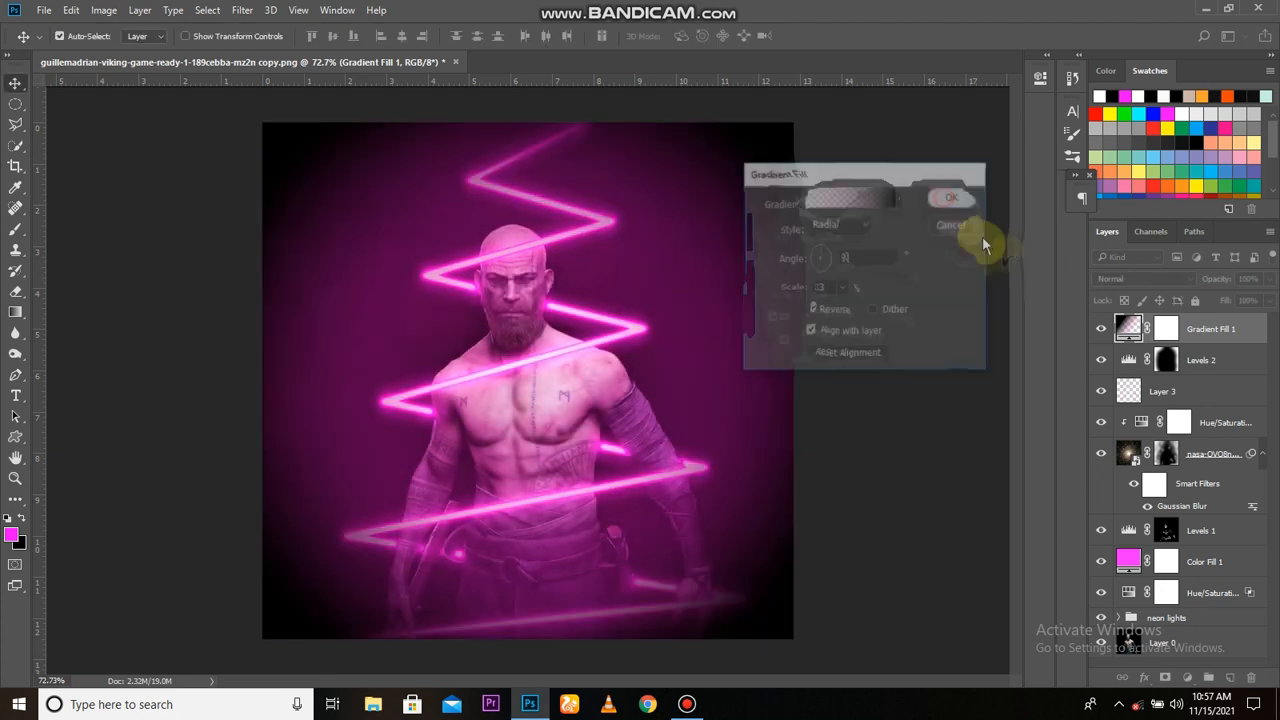
Set the gradient fill layer's blend mode to Soft Light with 78% fill and compare the image with and without it
{"action": "left_click", "coordinate": [1135, 278]}
{"action": "left_click", "coordinate": [1123, 447]}
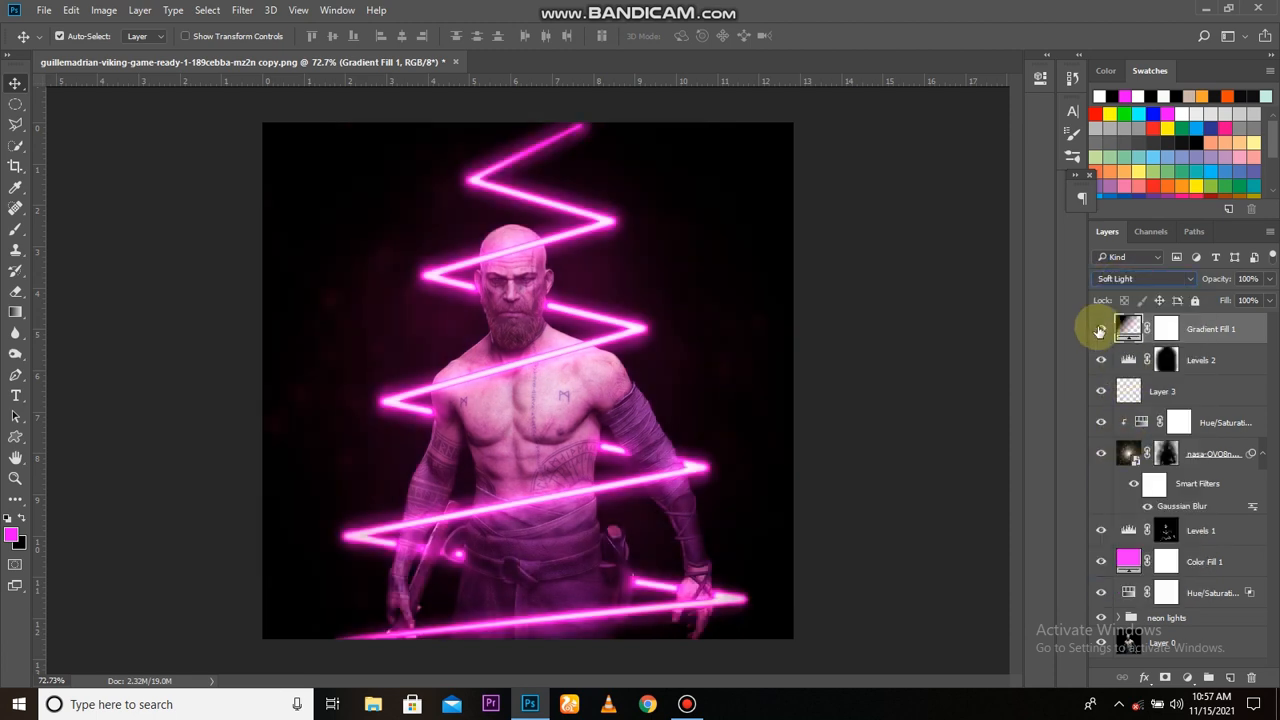
{"action": "left_click", "coordinate": [1099, 331]}
{"action": "left_click", "coordinate": [1099, 331]}
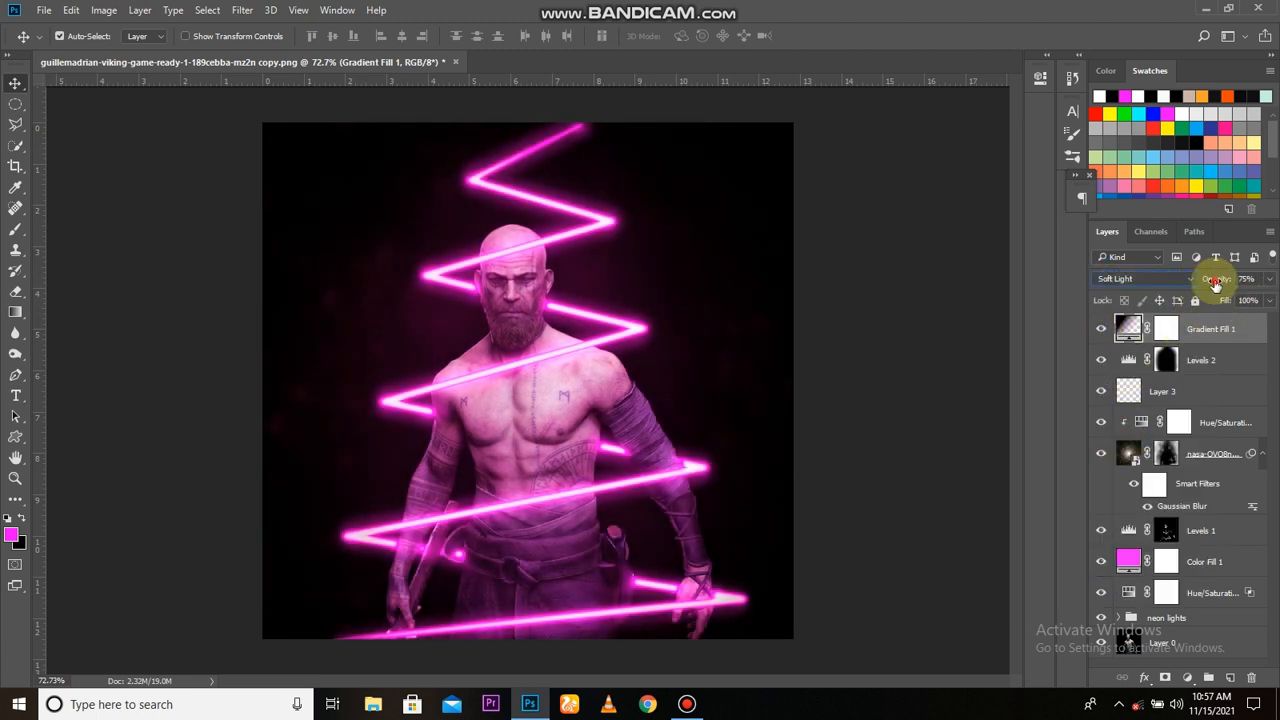
{"action": "left_click_drag", "start_coordinate": [1200, 285], "coordinate": [1202, 312]}
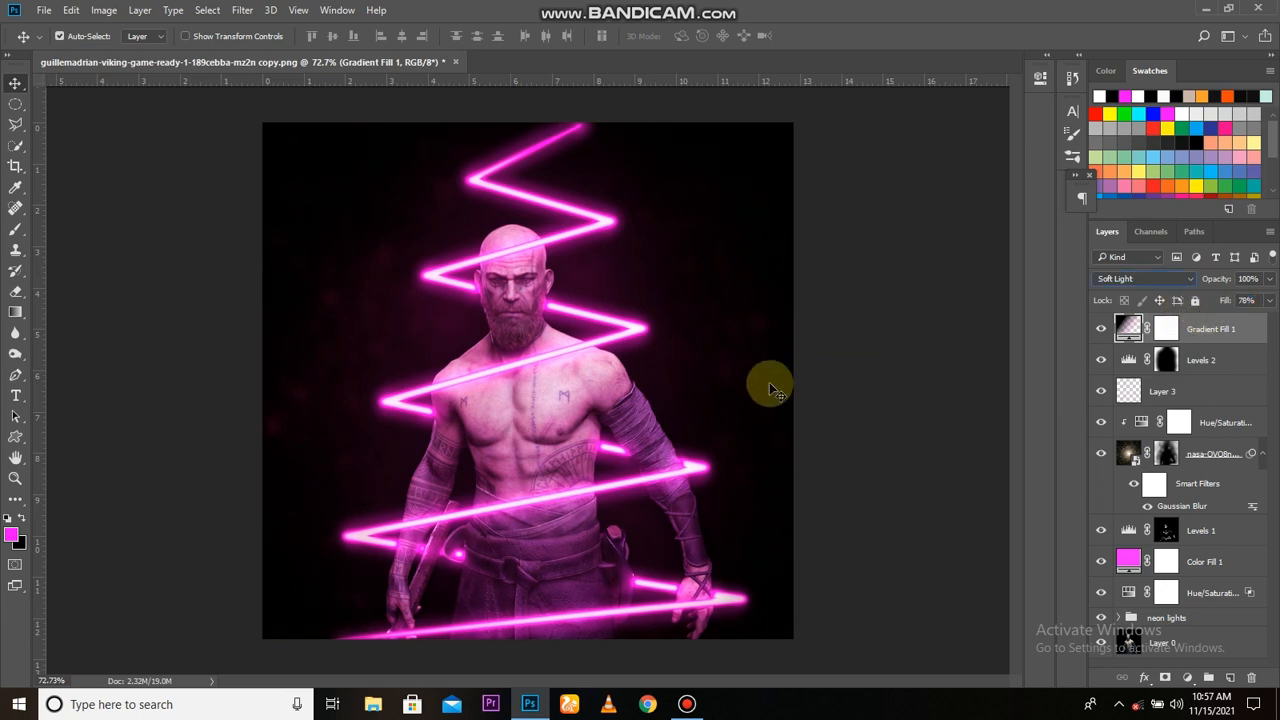
{"action": "scroll", "coordinate": [728, 404], "scroll_direction": "down", "scroll_amount": 3}
{"action": "left_click", "coordinate": [1106, 330]}
{"action": "left_click", "coordinate": [1106, 330]}
{"action": "scroll", "coordinate": [549, 455], "scroll_direction": "down", "scroll_amount": 3}
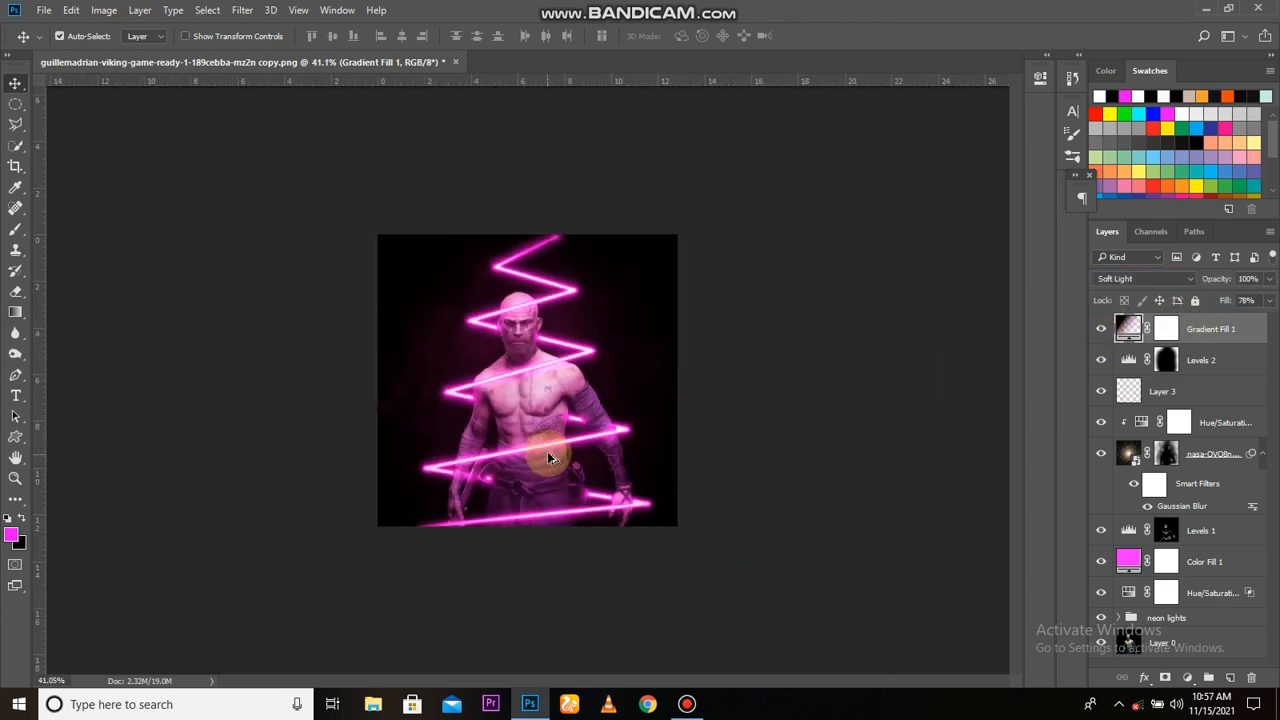
{"action": "scroll", "coordinate": [548, 454], "scroll_direction": "up", "scroll_amount": 5}
{"action": "scroll", "coordinate": [548, 457], "scroll_direction": "up", "scroll_amount": 1}
Add a Curves adjustment above all layers with slightly raised highlights and slightly lowered shadows, and check the whole image
{"action": "left_click", "coordinate": [1189, 679]}
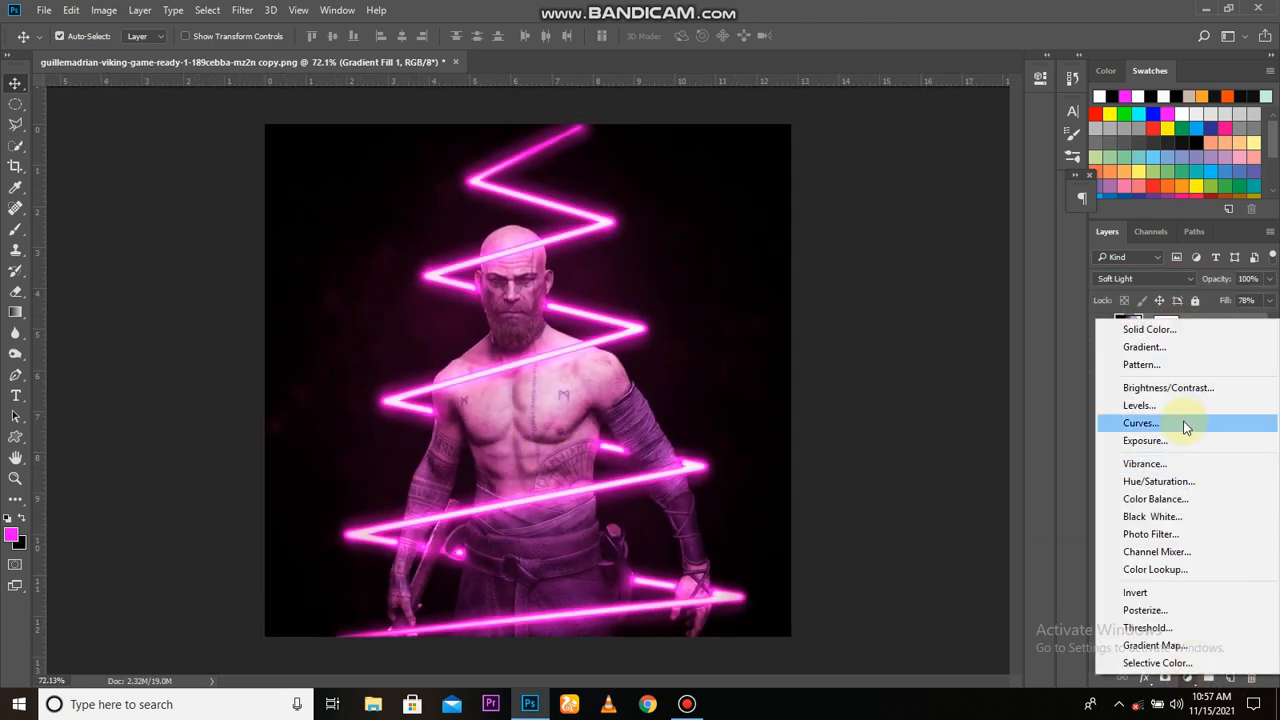
{"action": "left_click", "coordinate": [1180, 425]}
{"action": "left_click_drag", "start_coordinate": [957, 200], "coordinate": [958, 189]}
{"action": "left_click_drag", "start_coordinate": [867, 282], "coordinate": [867, 285]}
{"action": "left_click", "coordinate": [995, 76]}
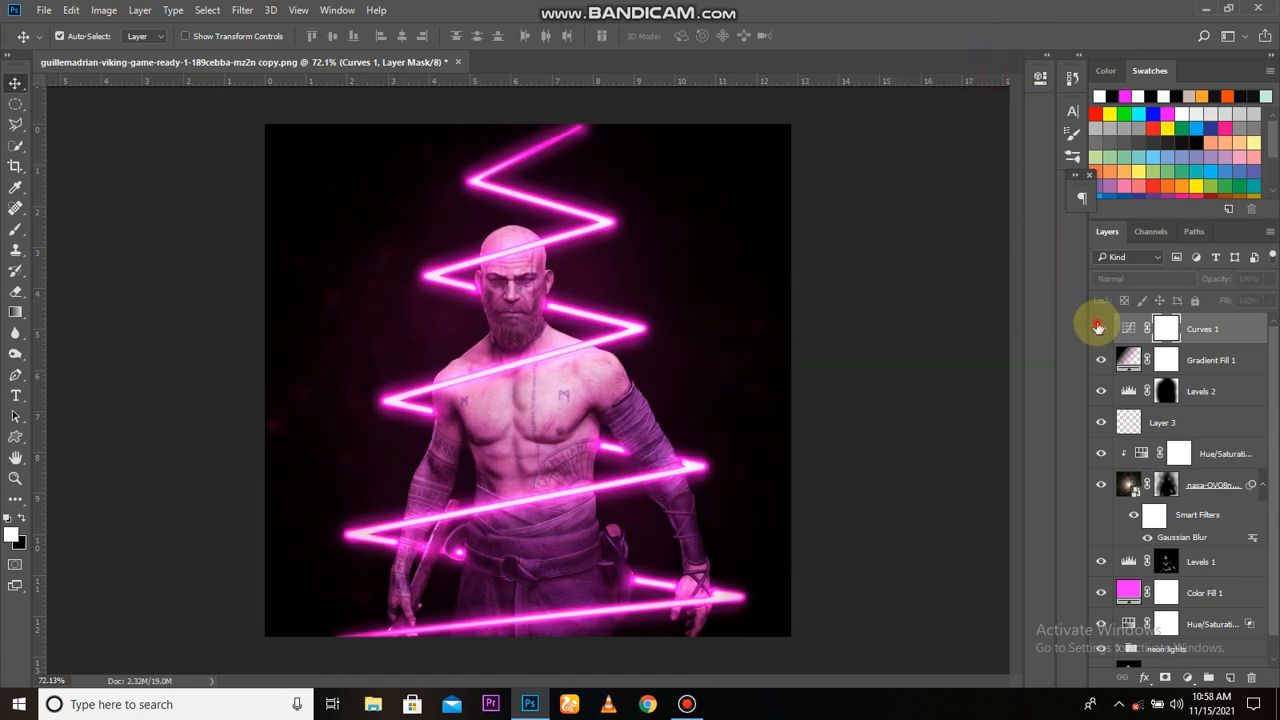
{"action": "scroll", "coordinate": [871, 451], "scroll_direction": "down", "scroll_amount": 4}
{"action": "scroll", "coordinate": [604, 420], "scroll_direction": "up", "scroll_amount": 4}
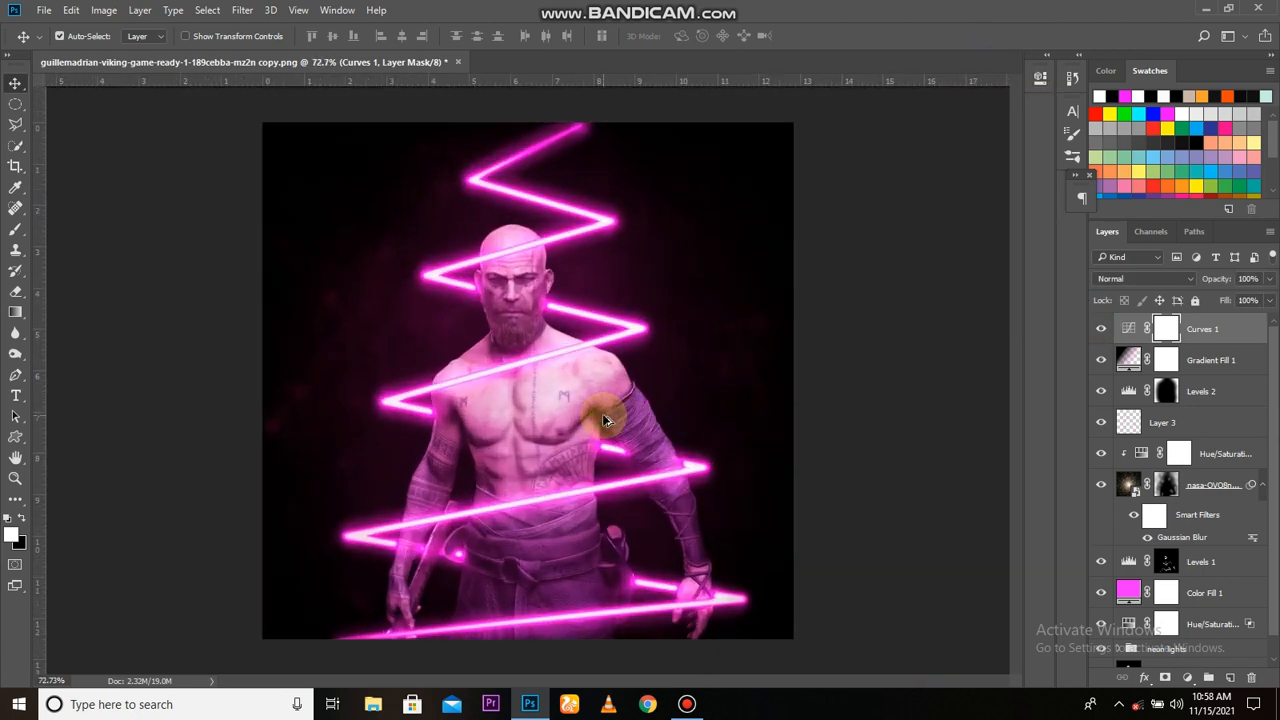